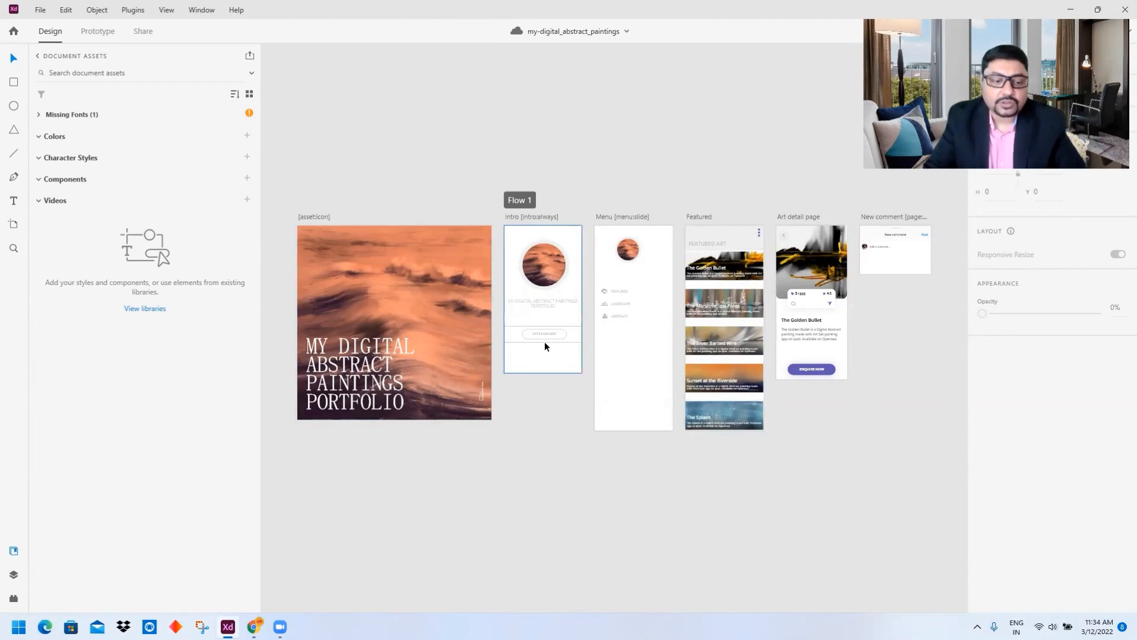
# Examine the Intro and Menu artboards of the my-digital_abstract_paintings design up close, along with the overall artboard layout
pyautogui.scroll(3, 561, 341)
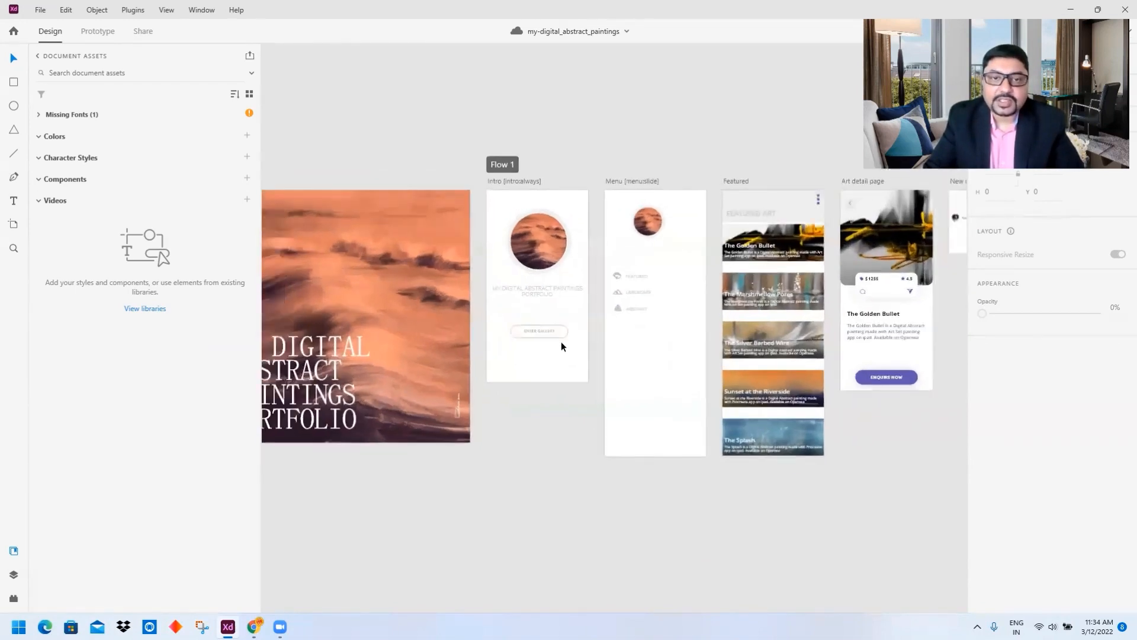
pyautogui.scroll(2, 560, 342)
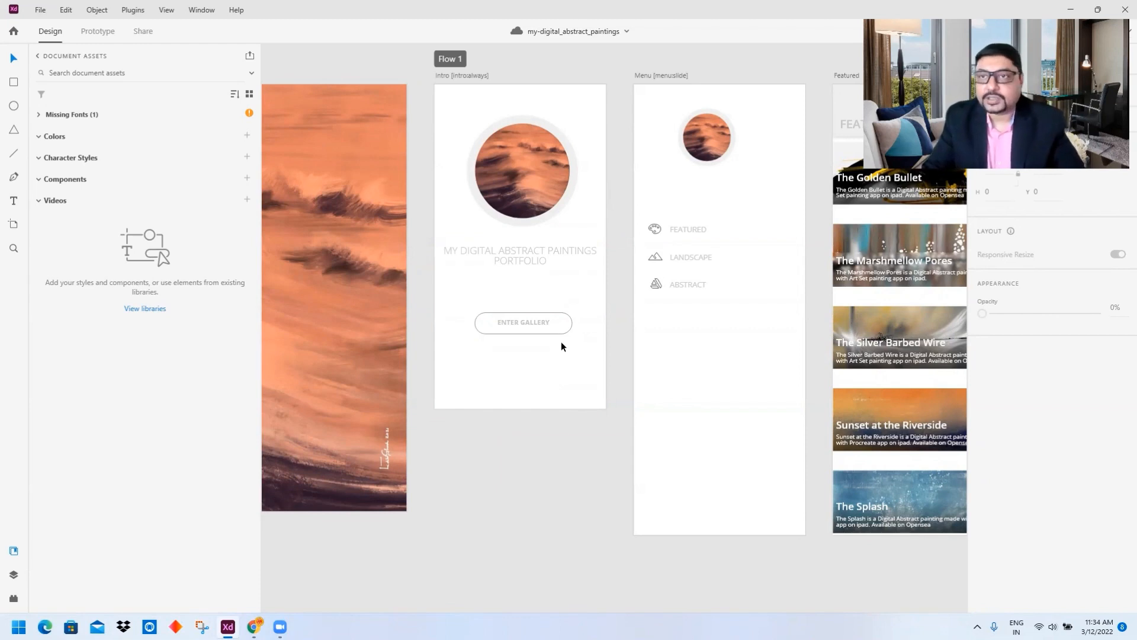
pyautogui.scroll(-4, 616, 367)
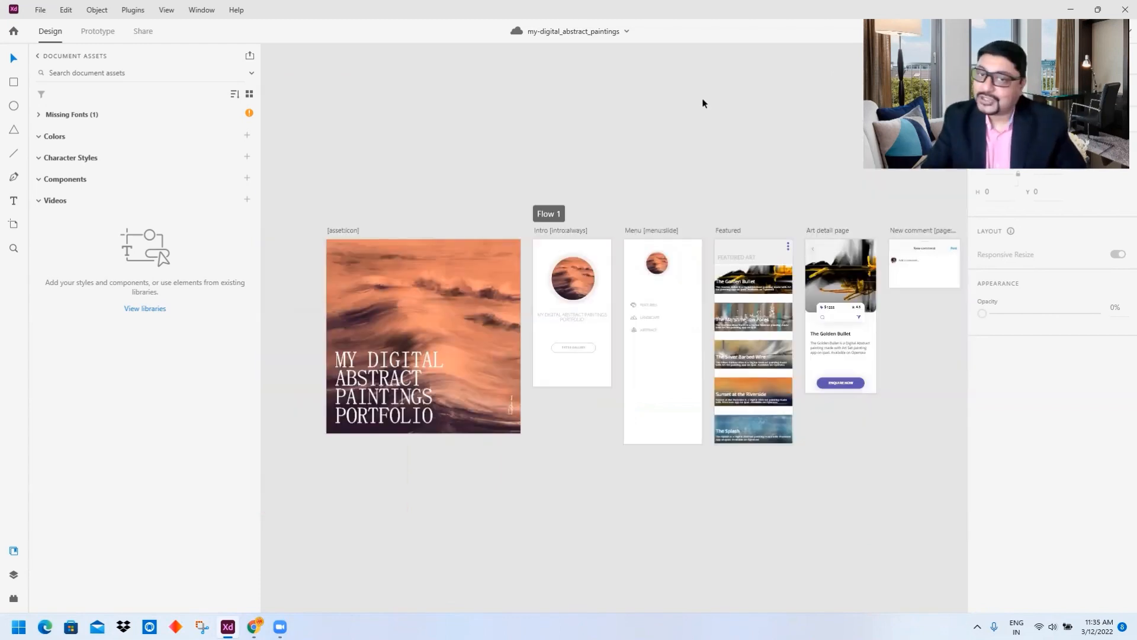
pyautogui.moveTo(705, 480); pyautogui.dragTo(679, 476)
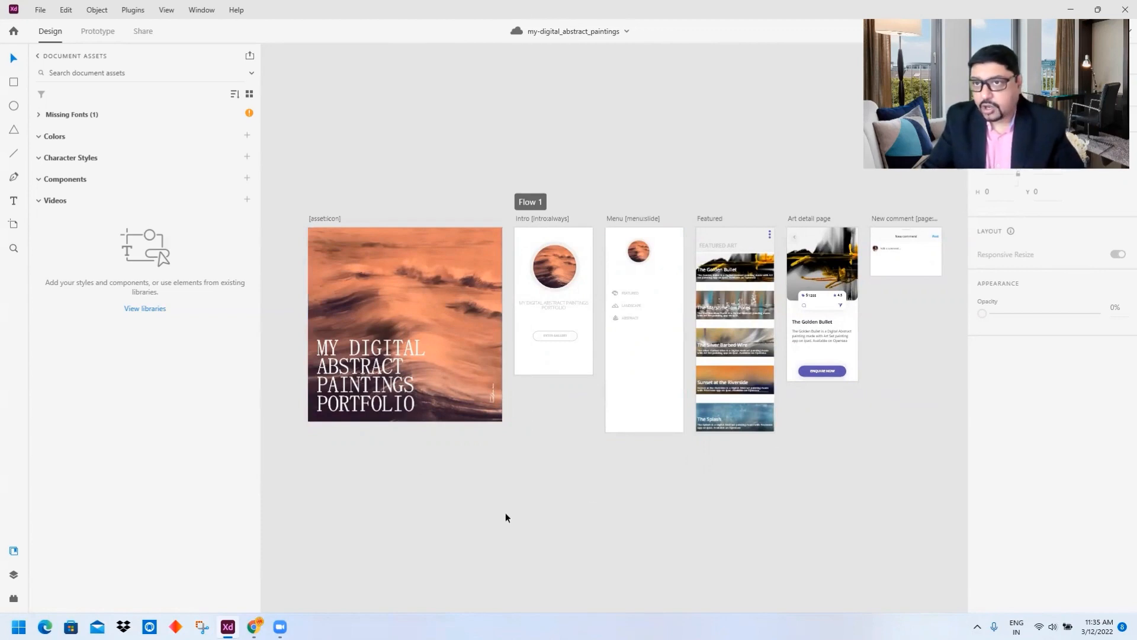
# Switch to the Bravo Studio website in Chrome and log in with the Google account
pyautogui.click(254, 627)
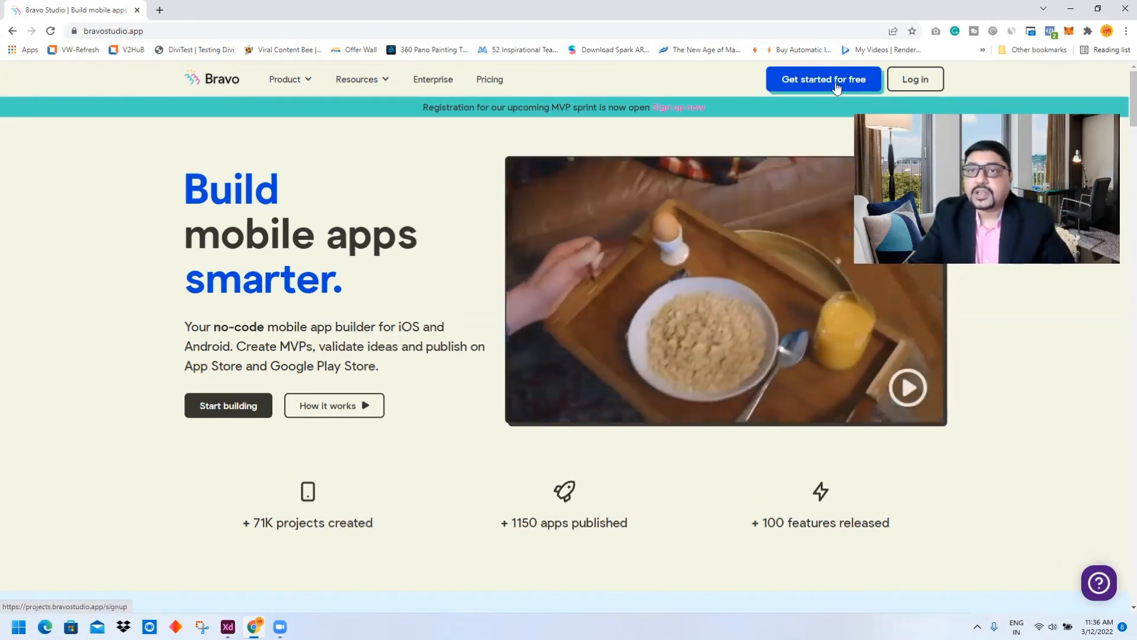
pyautogui.click(918, 81)
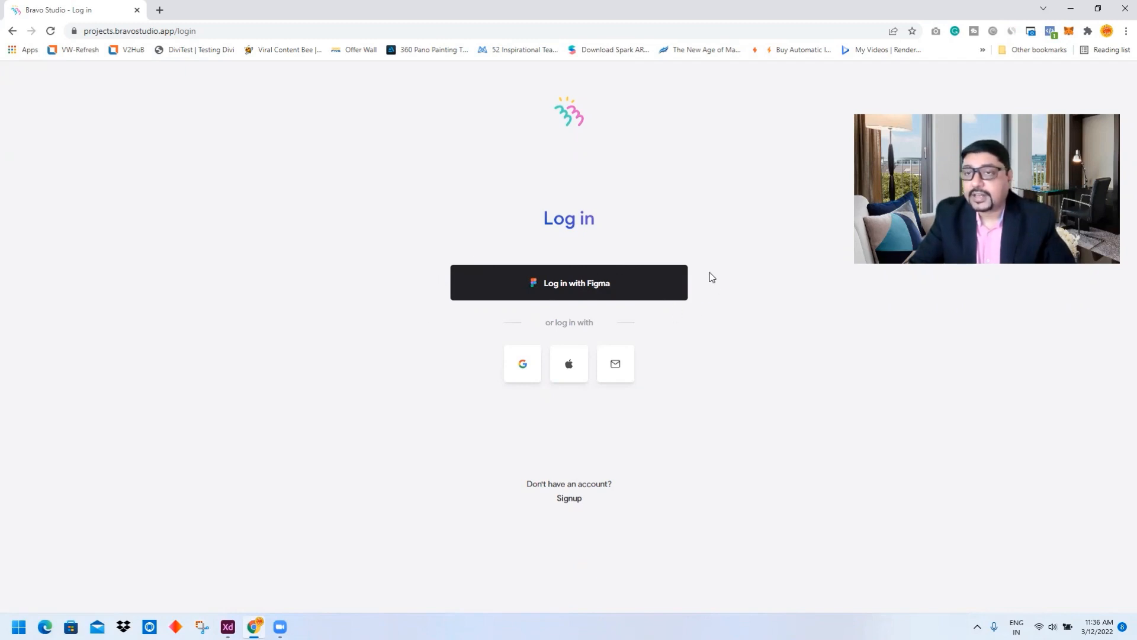
pyautogui.click(520, 367)
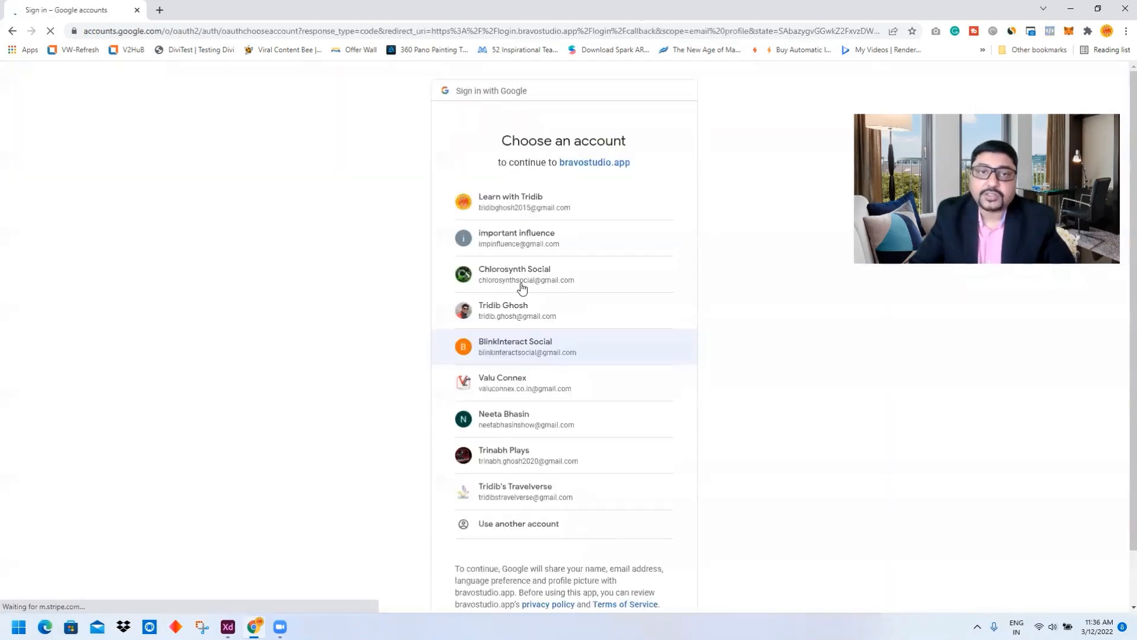
pyautogui.click(538, 205)
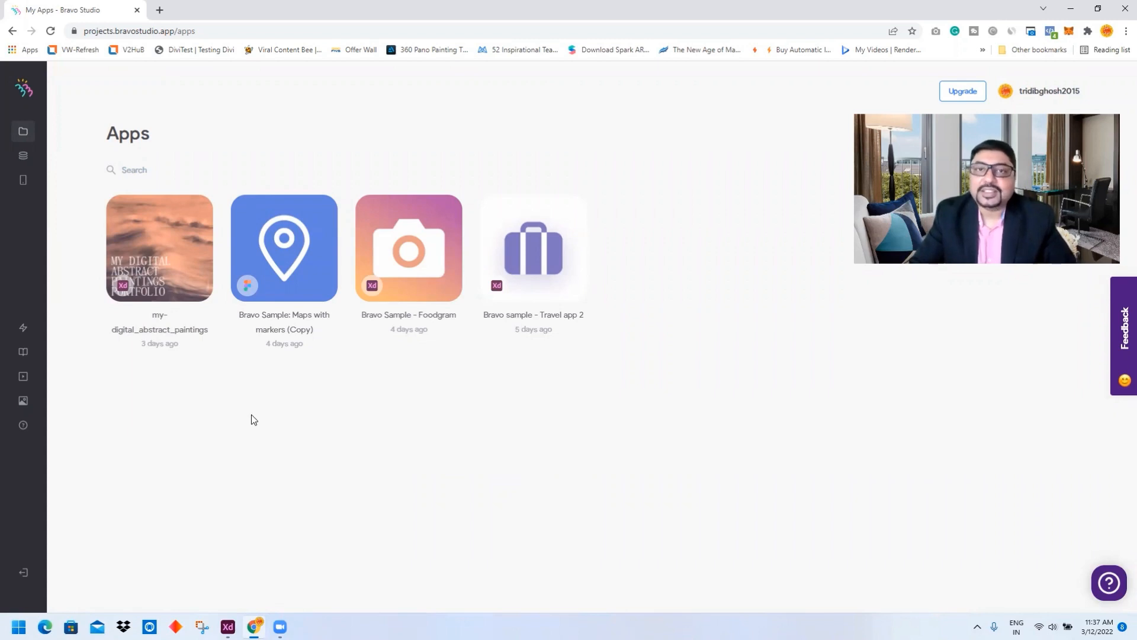
# Open the Bravo Tags Master List from Bravo Studio and examine its glossary, menu tags and container tags, singling out [menu:tabs]
pyautogui.click(23, 329)
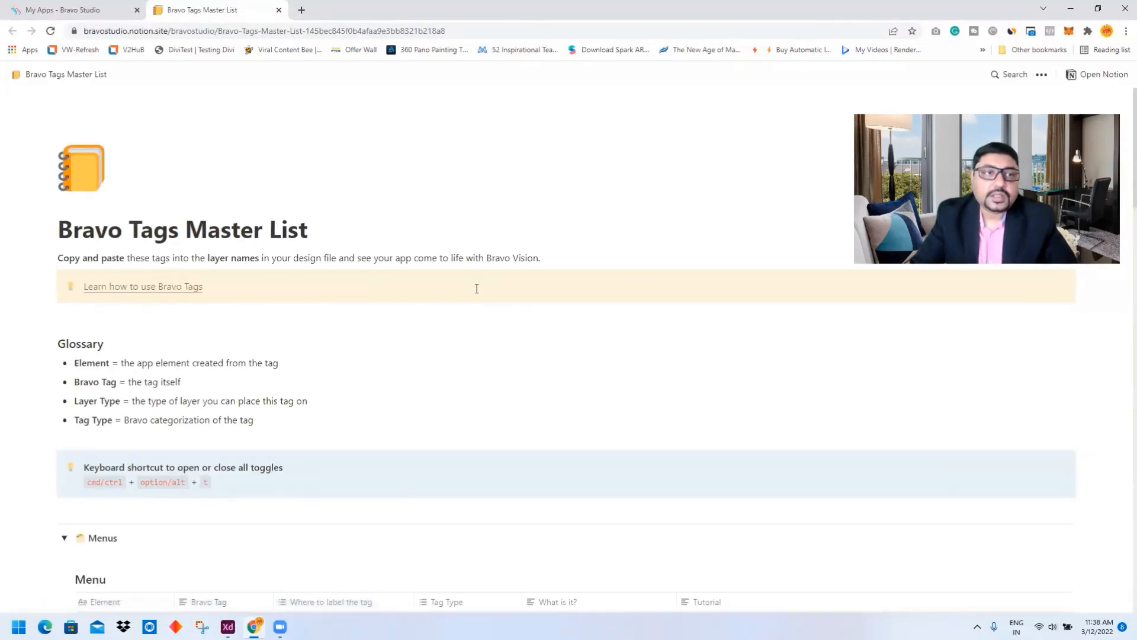
pyautogui.scroll(-1, 477, 289)
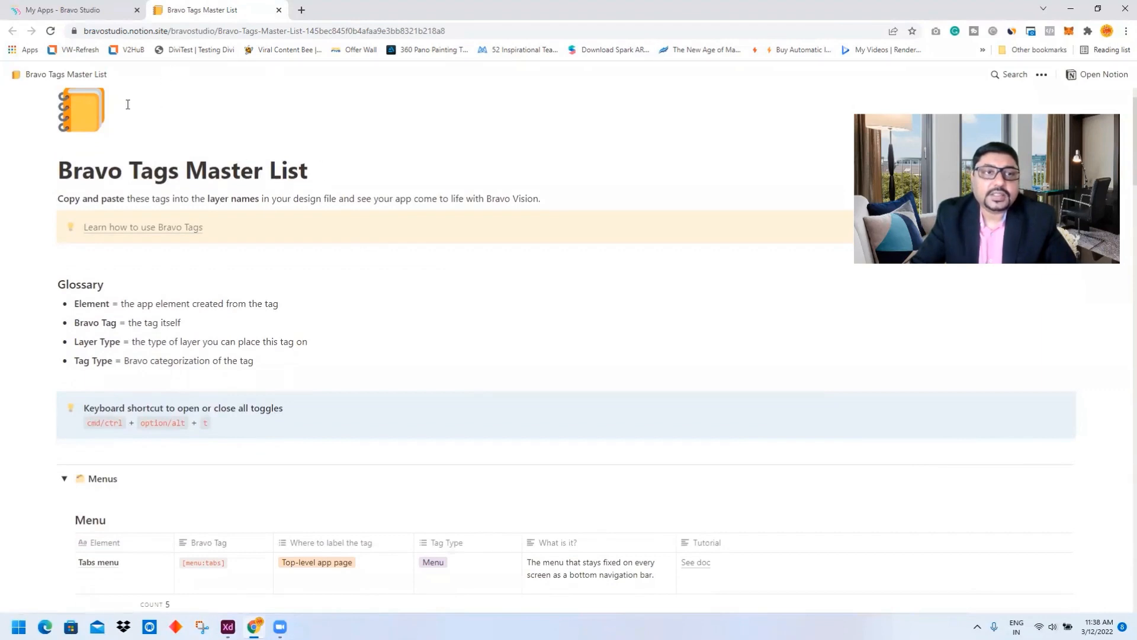
pyautogui.scroll(-1, 496, 266)
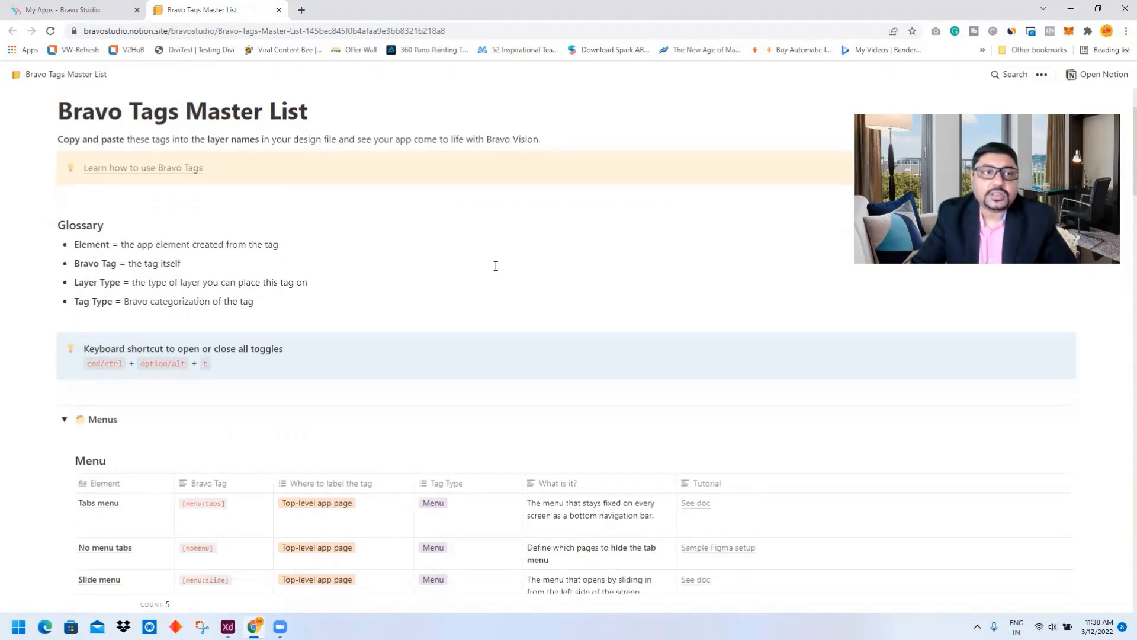
pyautogui.scroll(-5, 496, 266)
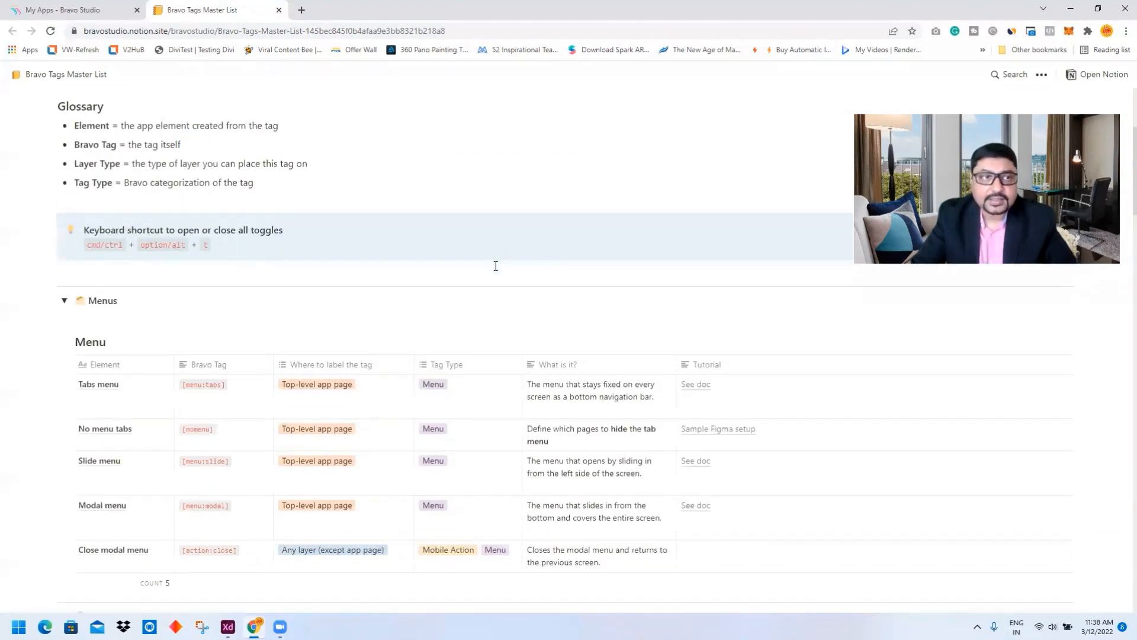
pyautogui.scroll(-4, 497, 270)
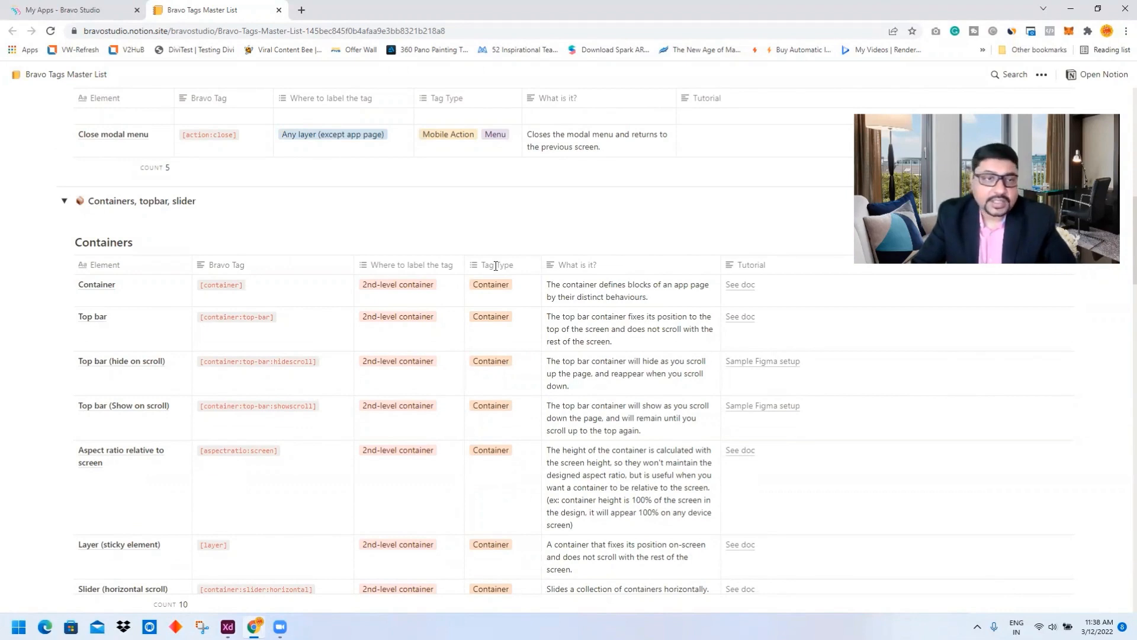
pyautogui.scroll(5, 496, 266)
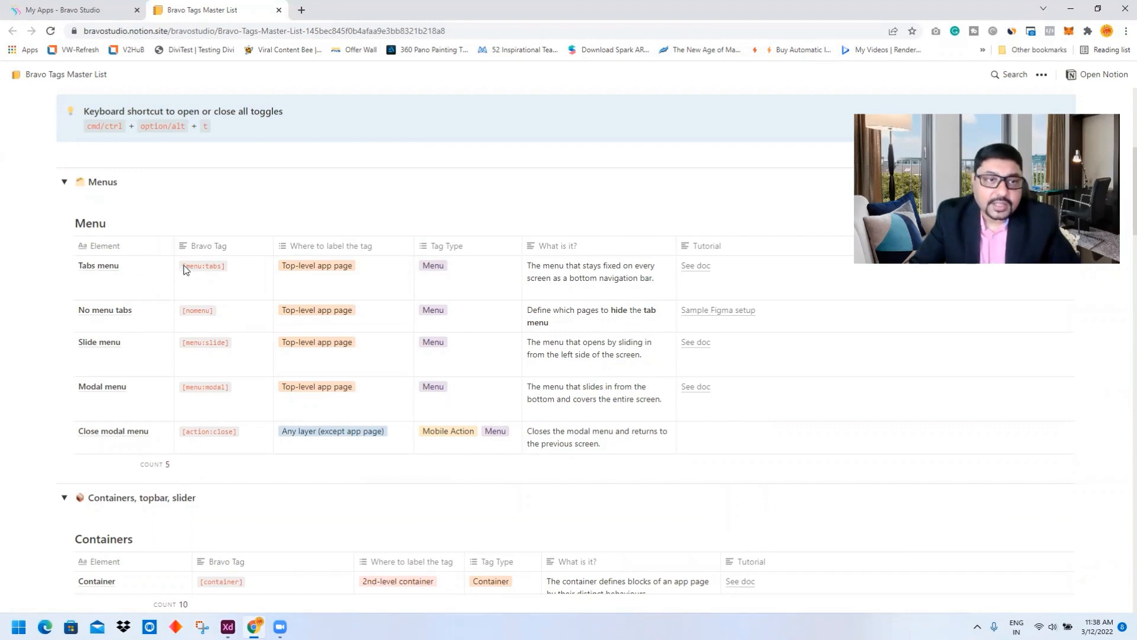
pyautogui.moveTo(181, 265); pyautogui.dragTo(237, 269)
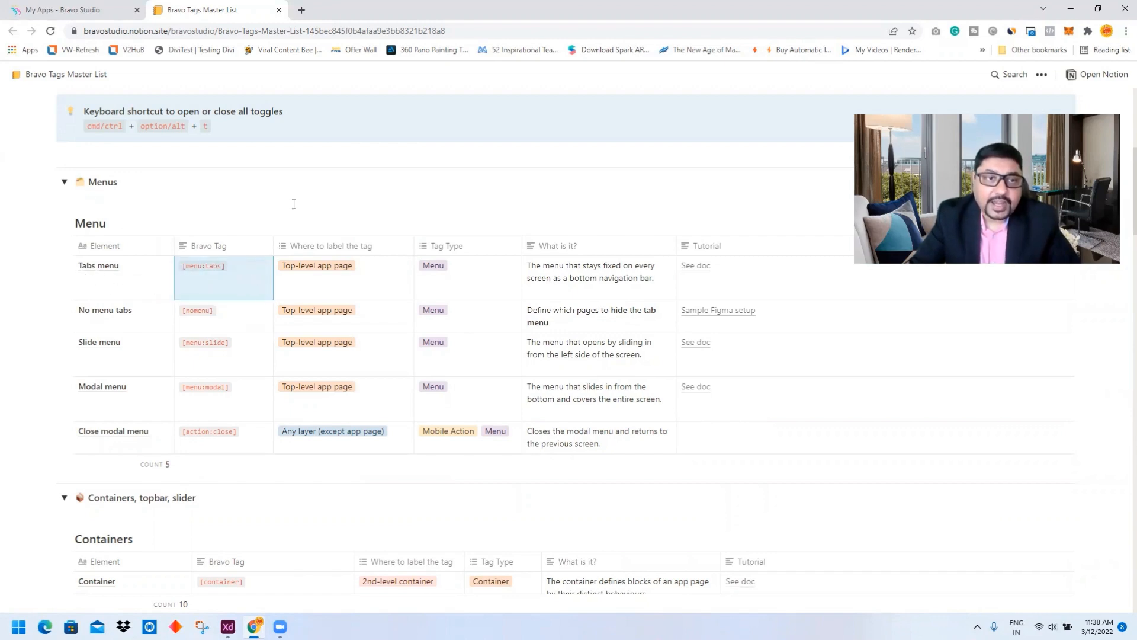
pyautogui.click(390, 204)
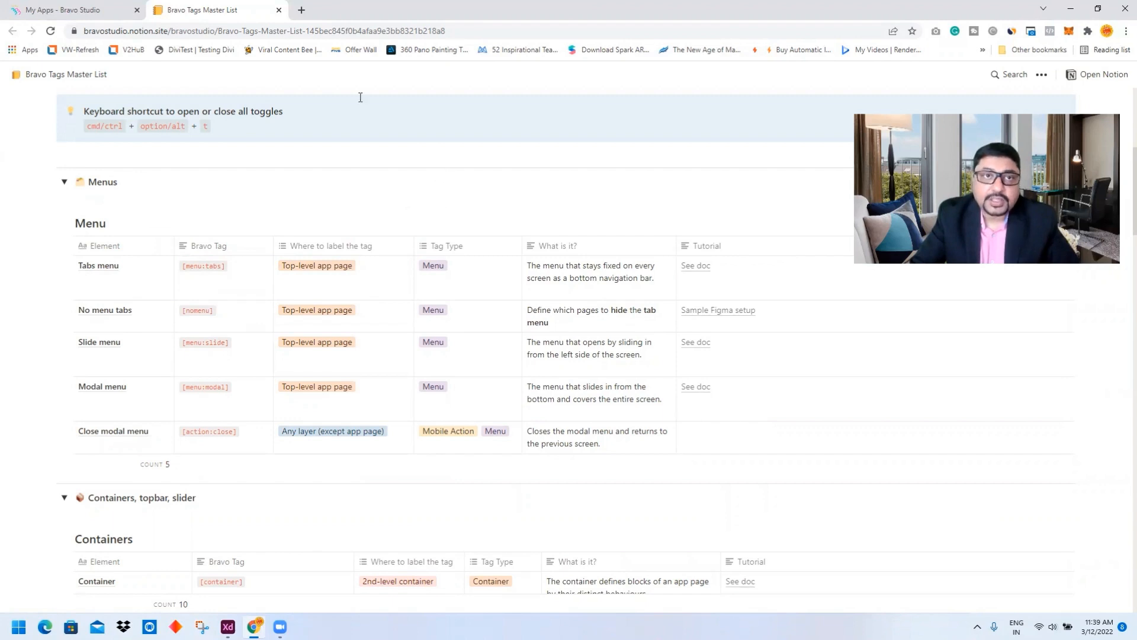
# Switch to Adobe XD and select the Intro [intro:always] artboard to check its tagged name
pyautogui.click(121, 10)
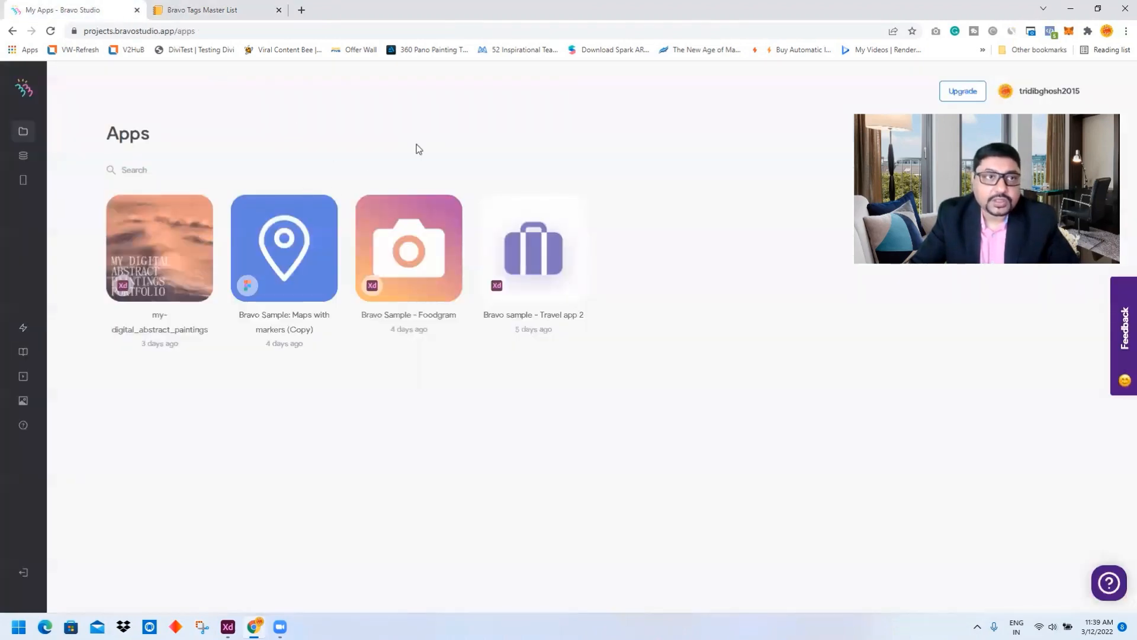
pyautogui.click(228, 626)
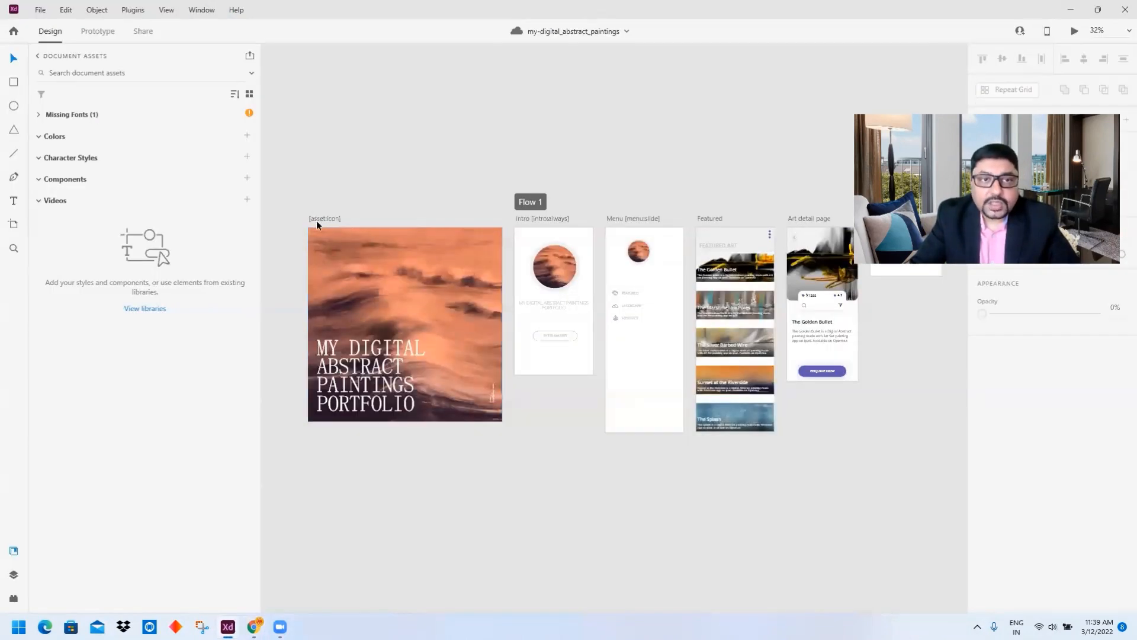
pyautogui.click(542, 219)
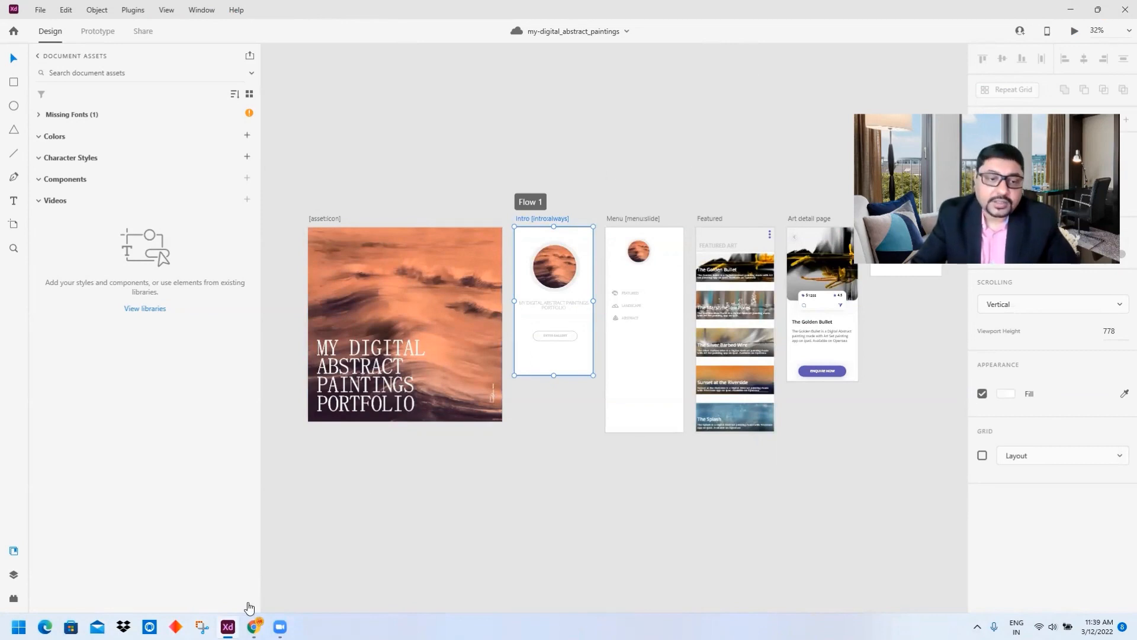
# Return to the Bravo Tags Master List in Chrome and compare where the menu tags and the container tags have to be placed
pyautogui.click(253, 626)
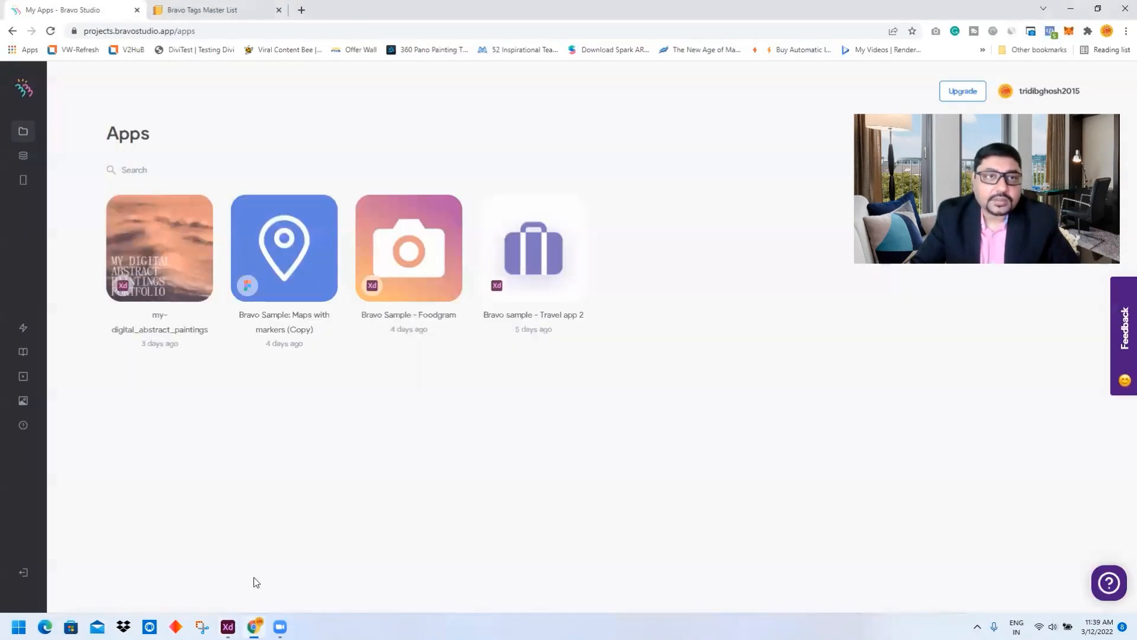
pyautogui.click(234, 7)
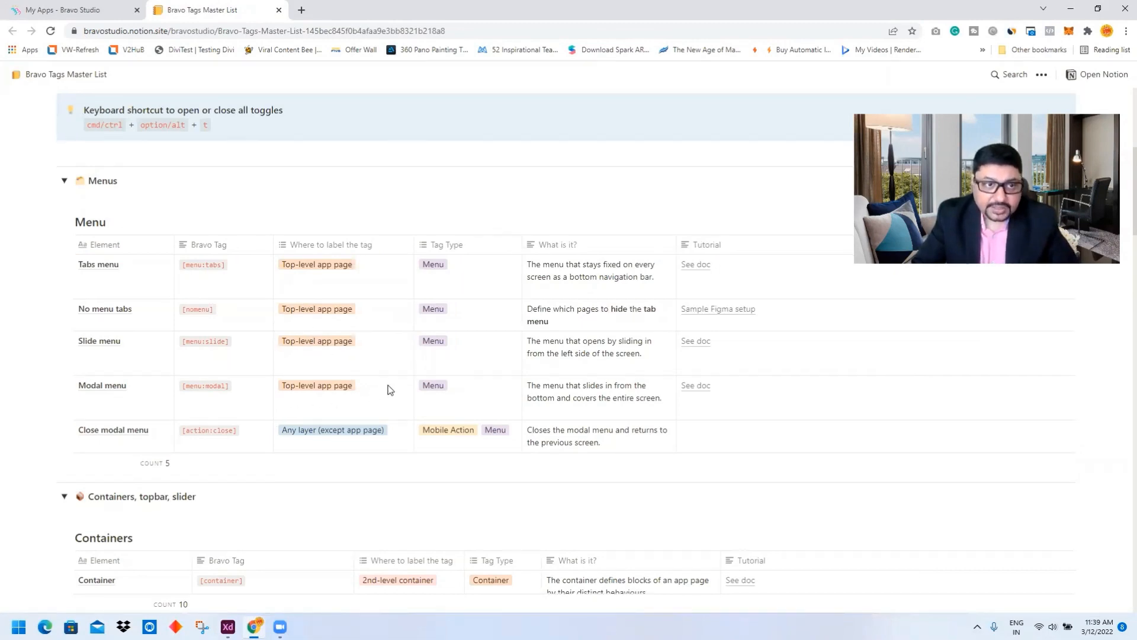
pyautogui.scroll(-1, 388, 391)
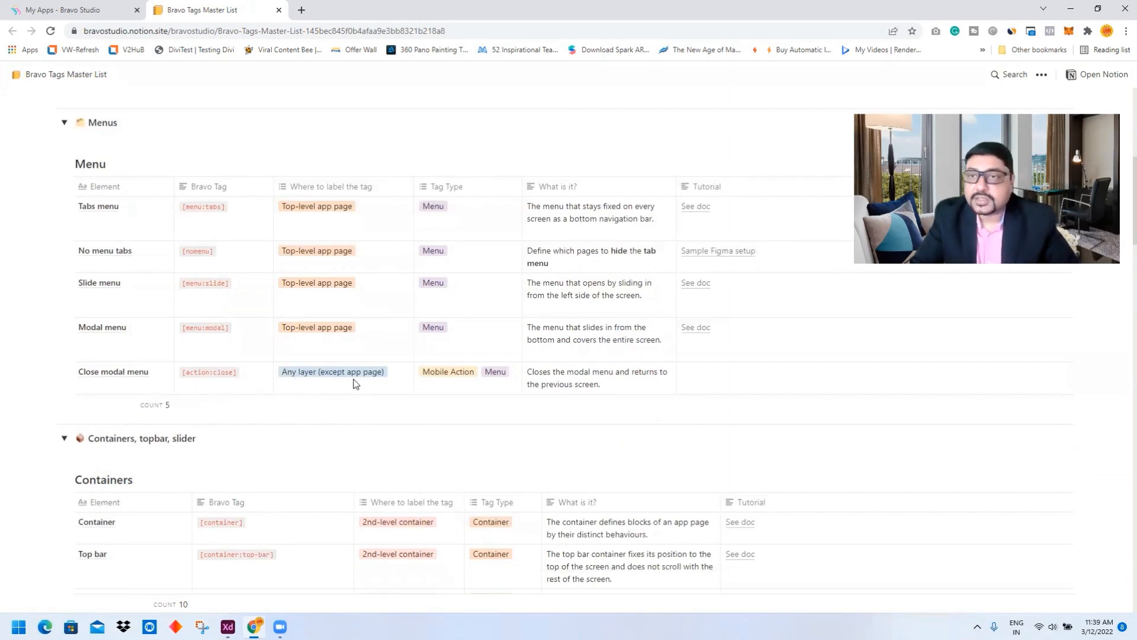
pyautogui.scroll(-4, 355, 384)
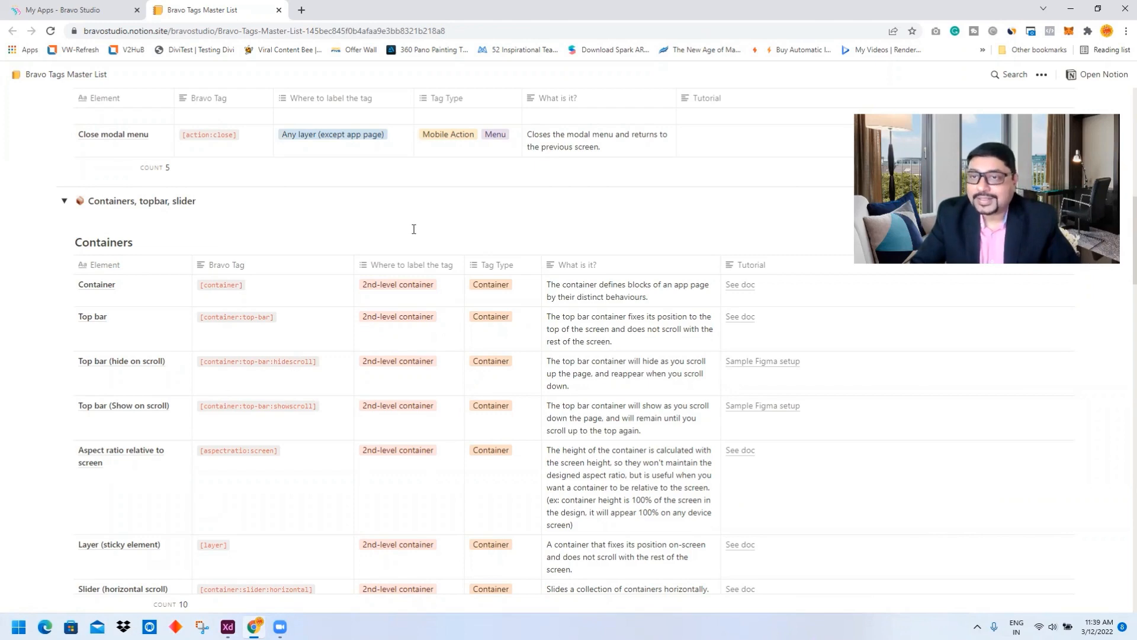
pyautogui.scroll(-6, 449, 208)
pyautogui.scroll(4, 449, 209)
pyautogui.scroll(4, 449, 209)
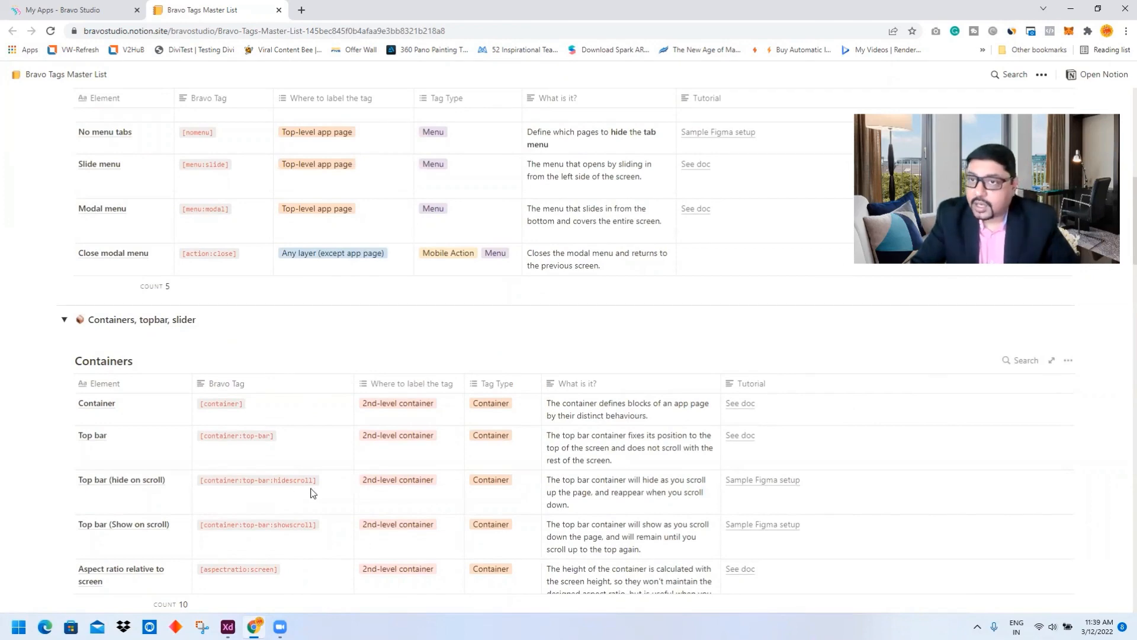
pyautogui.scroll(-3, 340, 434)
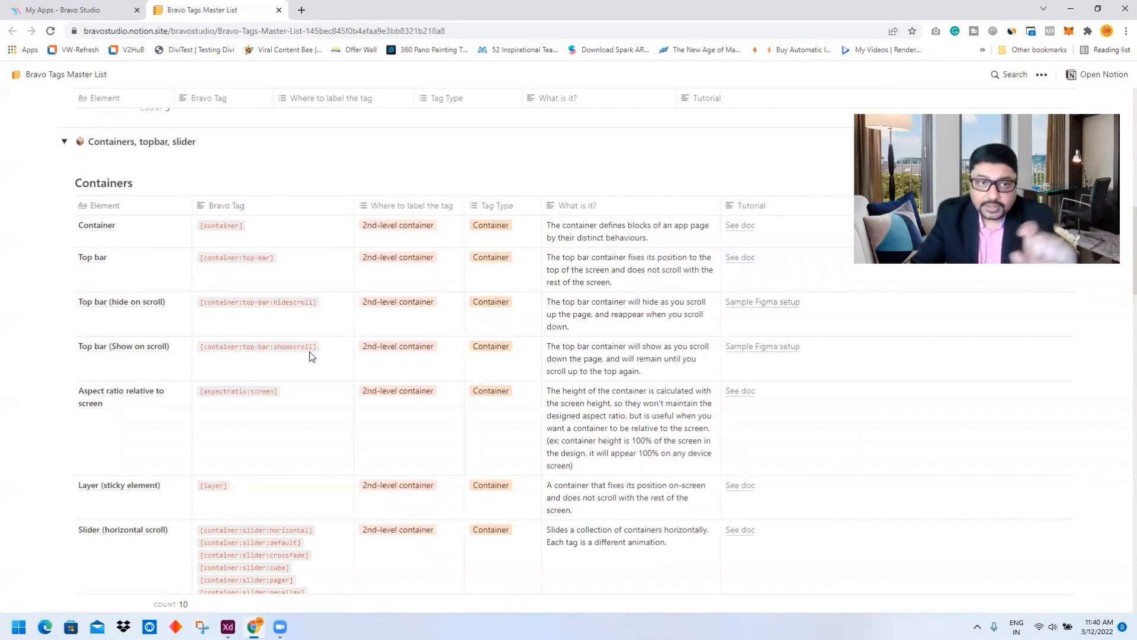
pyautogui.scroll(-2, 325, 400)
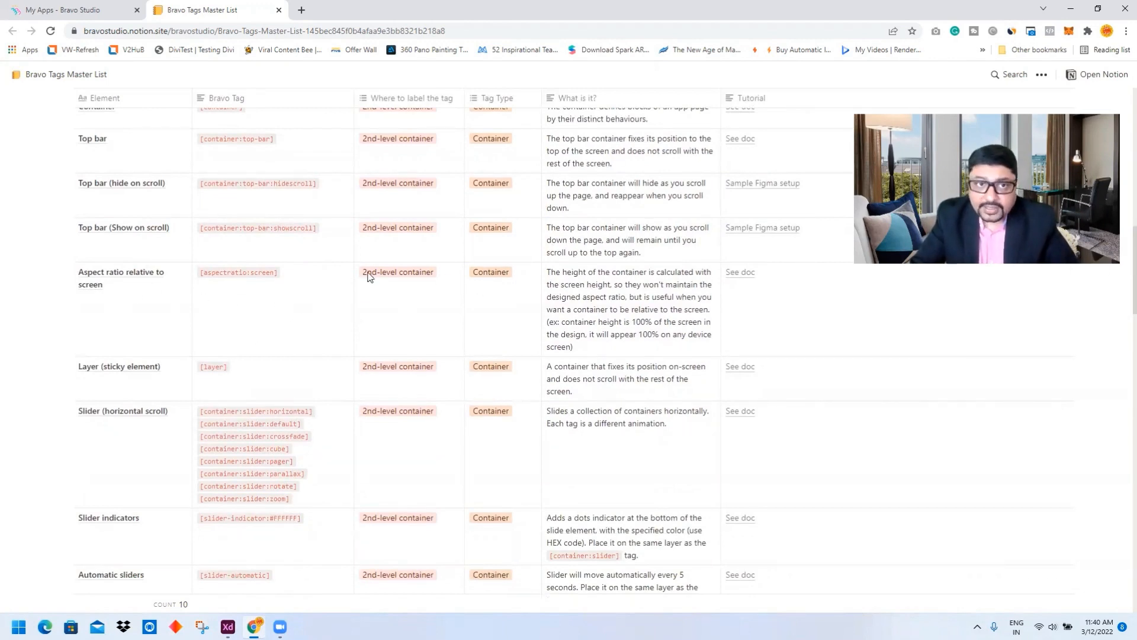
pyautogui.scroll(10, 404, 360)
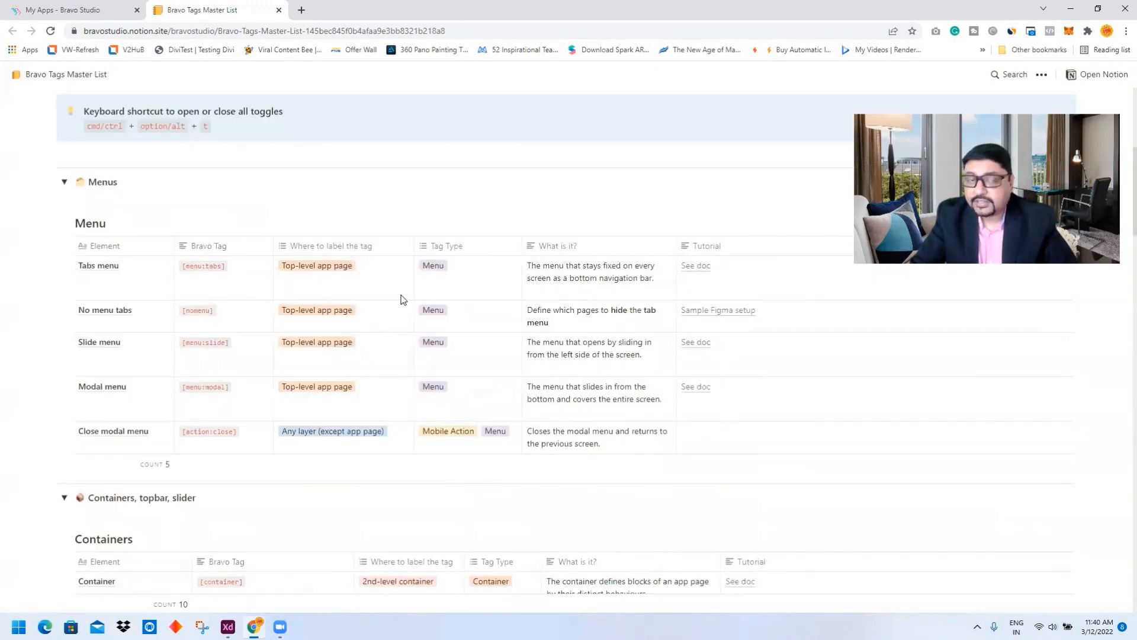
pyautogui.scroll(-2, 403, 302)
pyautogui.scroll(-4, 403, 399)
pyautogui.scroll(7, 394, 368)
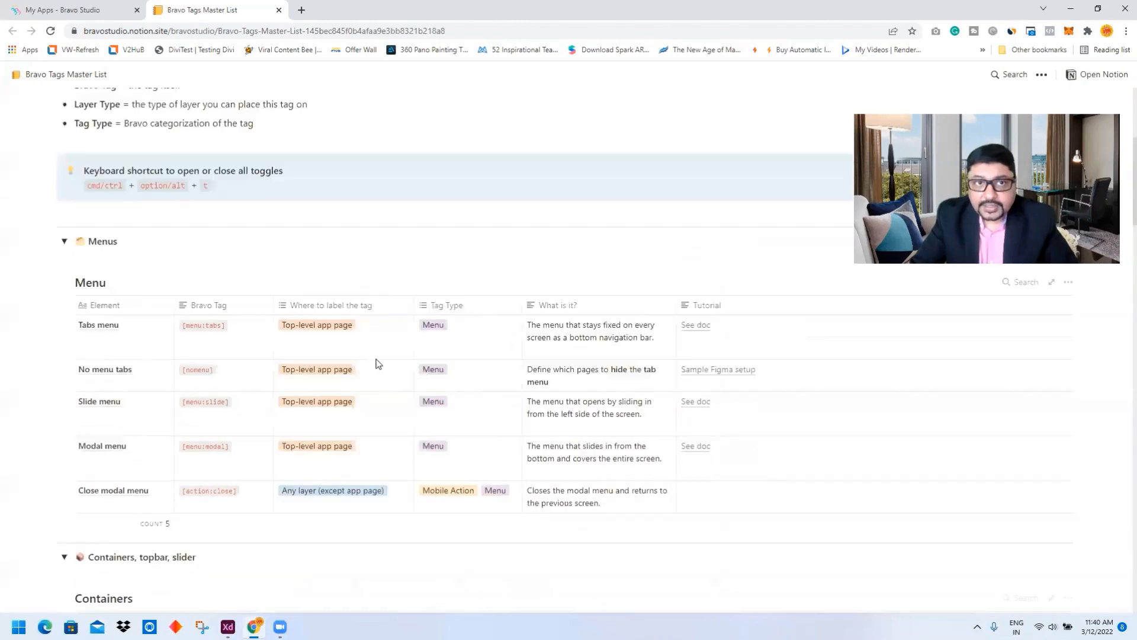
pyautogui.scroll(-8, 385, 401)
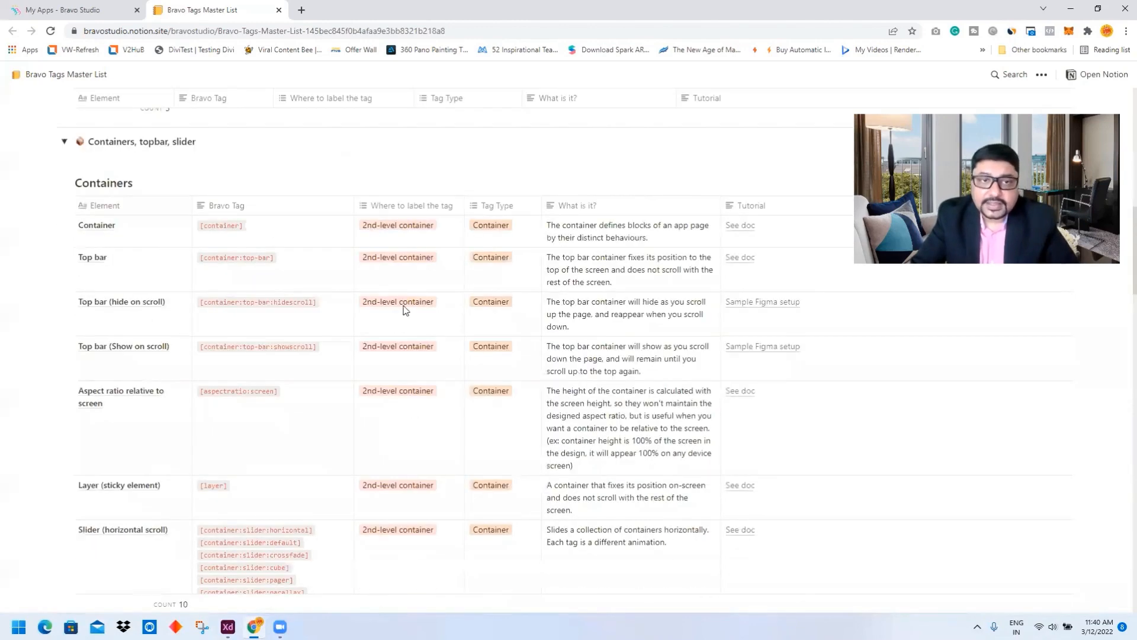
# Examine the sticky layer, slider and modal page tags further down the Bravo Tags Master List
pyautogui.scroll(-5, 401, 308)
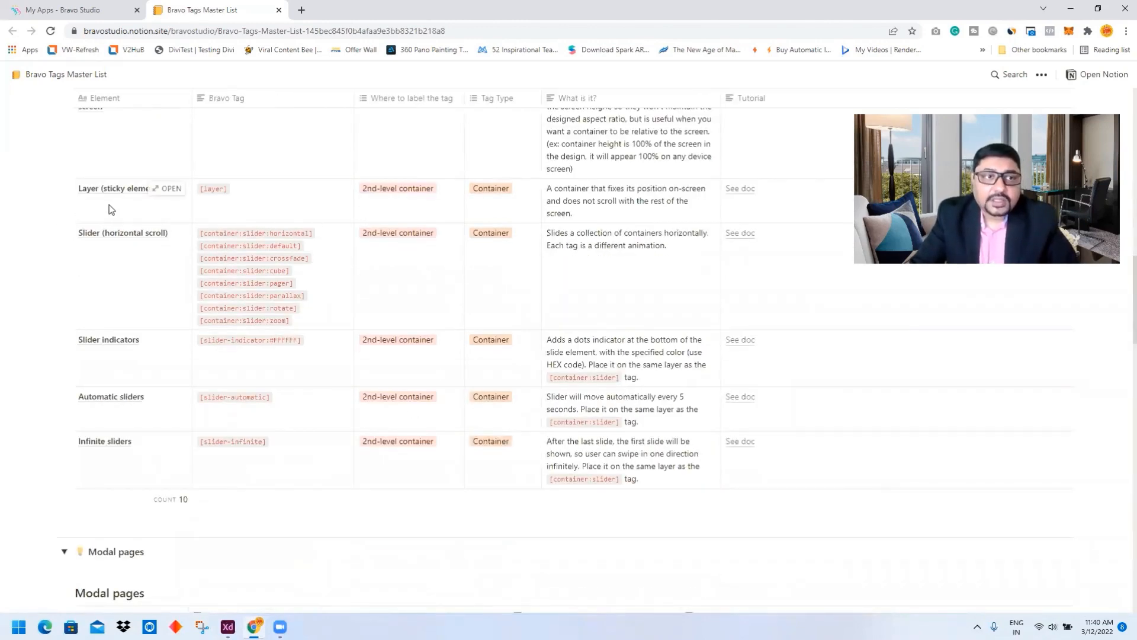
pyautogui.scroll(1, 183, 249)
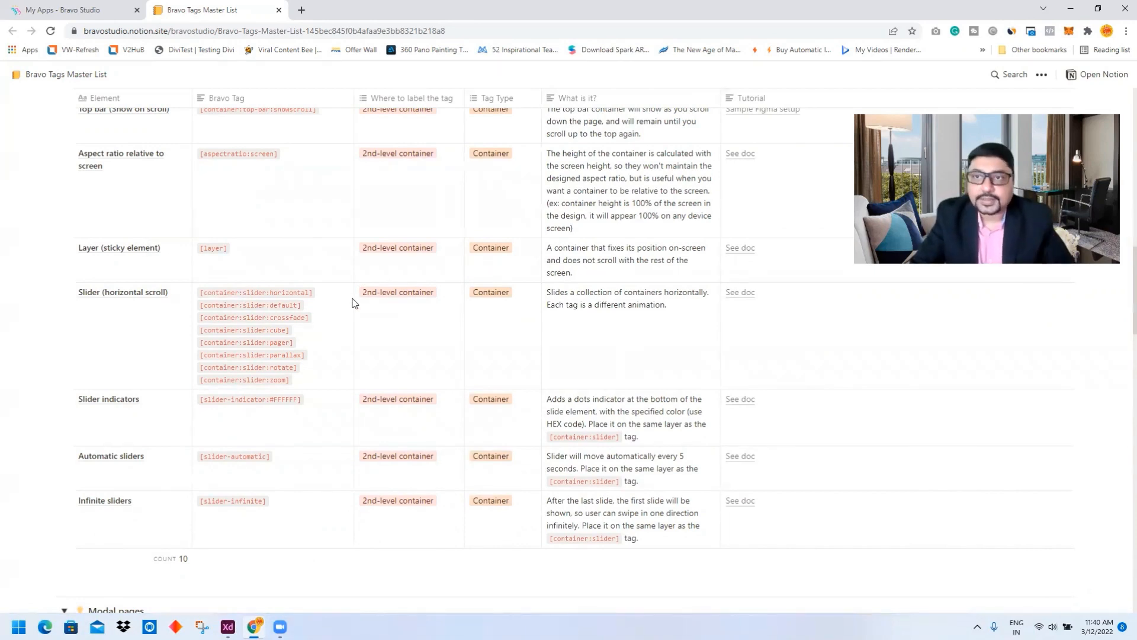
pyautogui.scroll(-2, 290, 317)
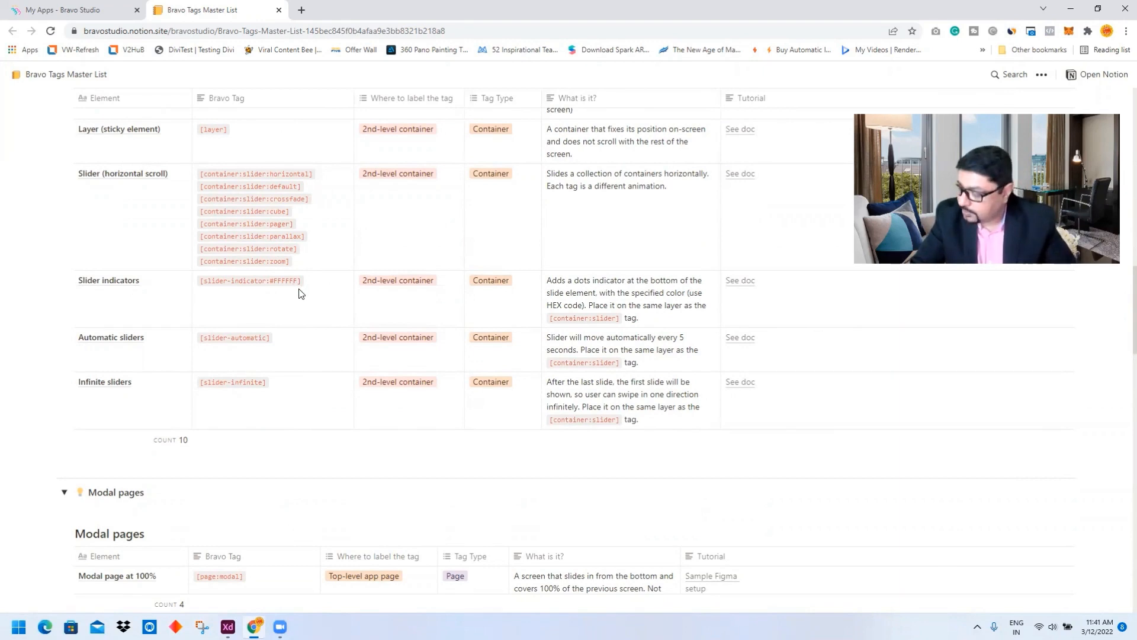
pyautogui.scroll(-1, 240, 303)
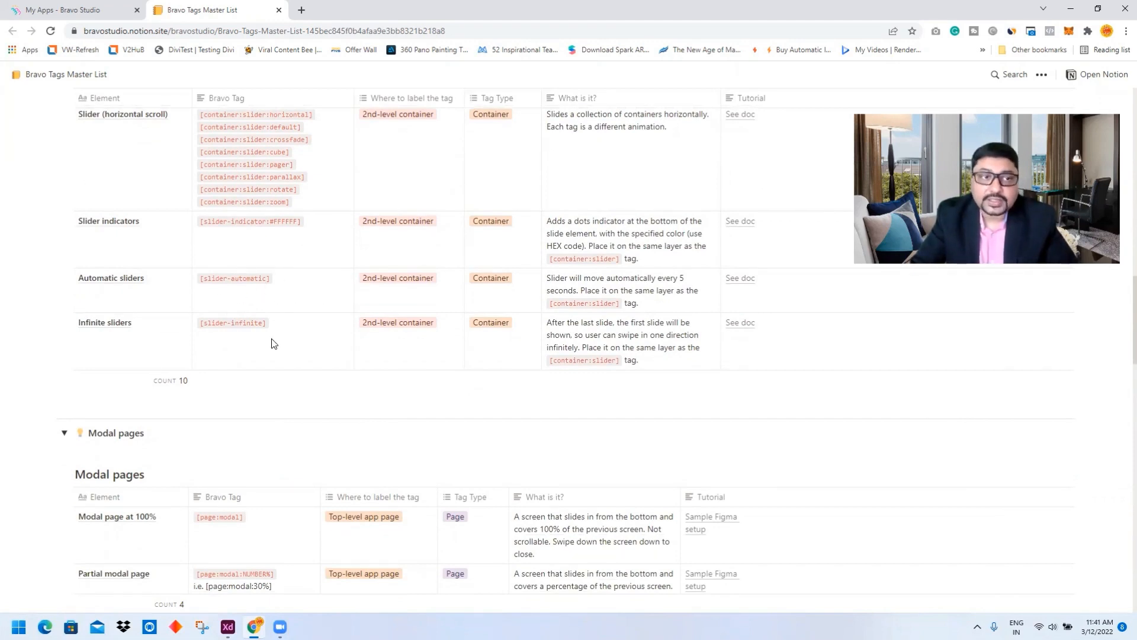
pyautogui.scroll(-4, 318, 370)
pyautogui.scroll(-1, 142, 215)
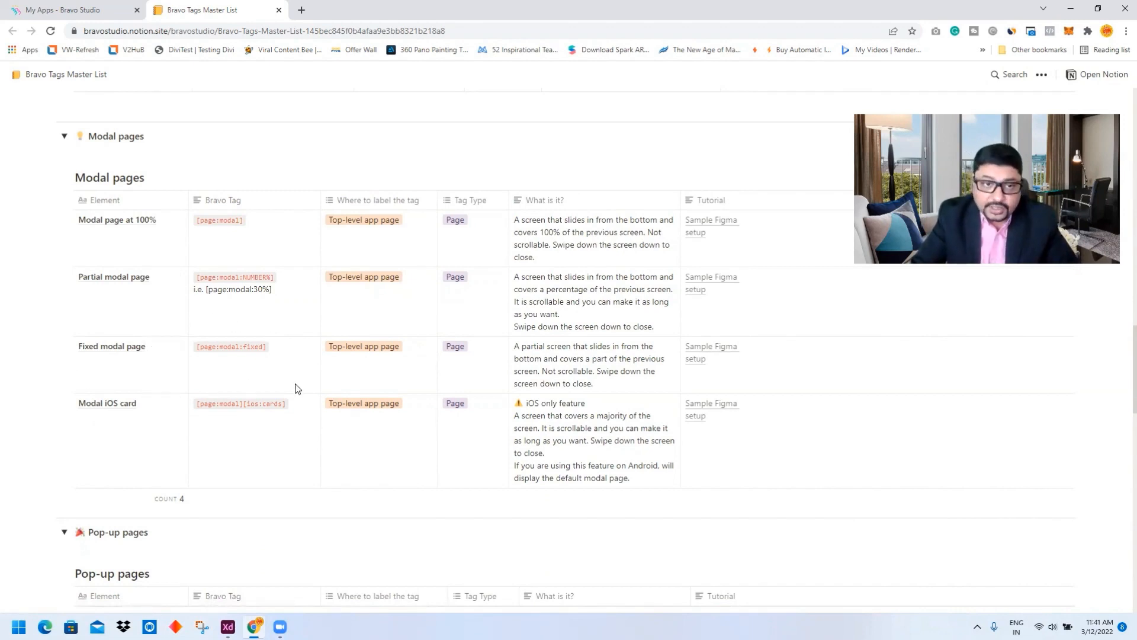
pyautogui.scroll(-2, 323, 394)
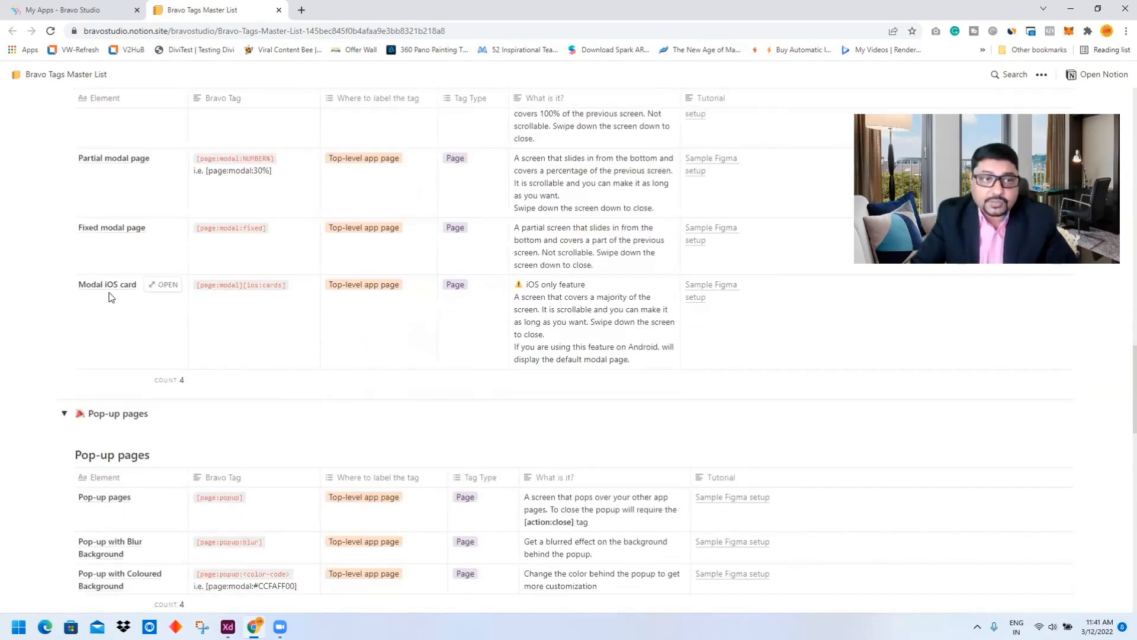
# Examine the pop-up page tags and the intro screen tags in the Bravo Tags Master List
pyautogui.scroll(-3, 286, 322)
pyautogui.scroll(-1, 287, 323)
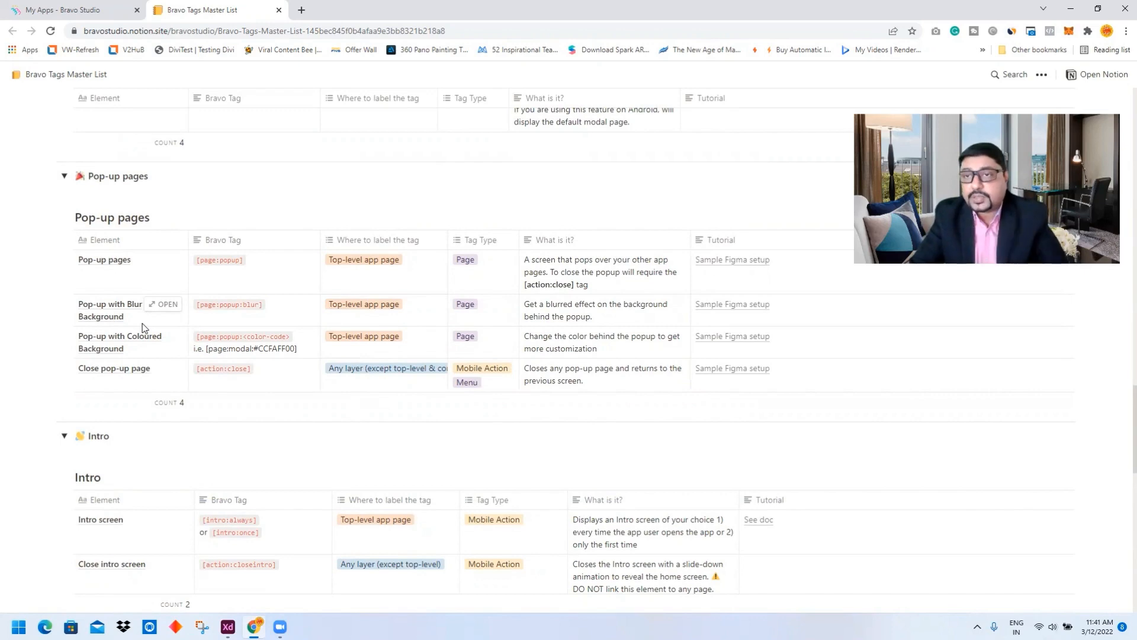
pyautogui.scroll(-3, 106, 318)
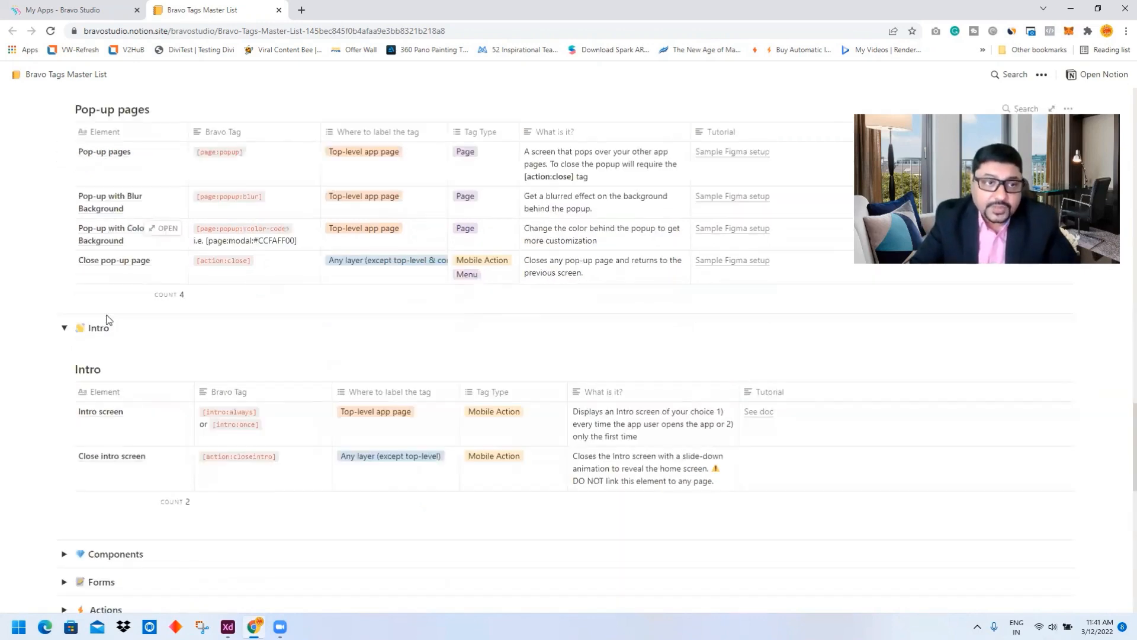
pyautogui.scroll(3, 201, 176)
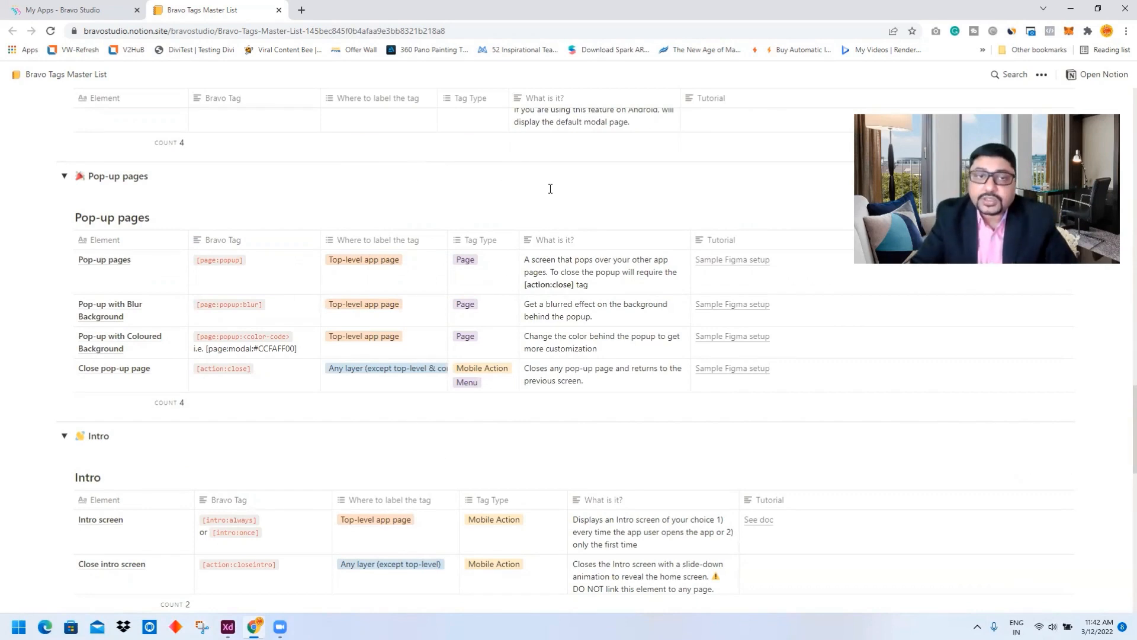
pyautogui.scroll(-2, 356, 369)
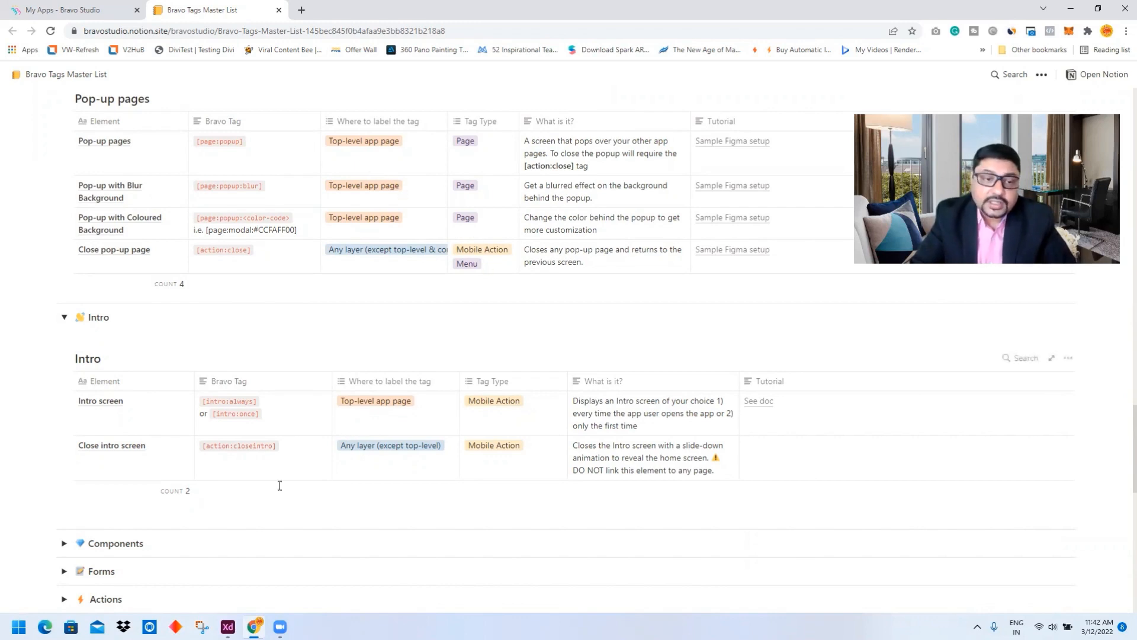
# Check the Intro [intro:always] artboard in Adobe XD, return to the Bravo Tags Master List in Chrome and look over the categories below Intro
pyautogui.click(228, 627)
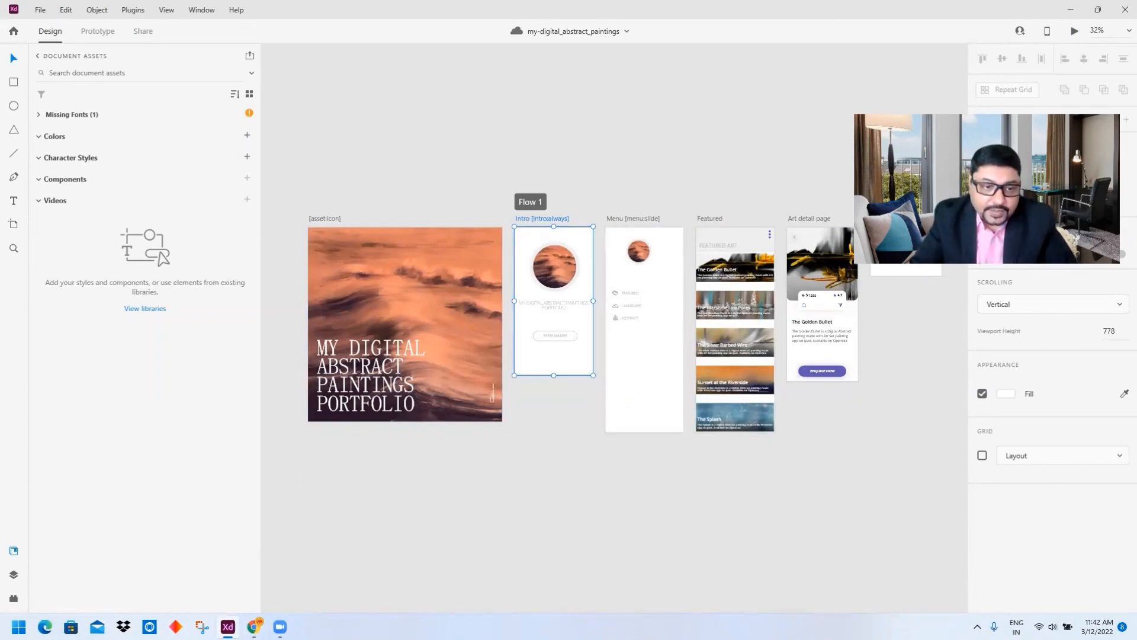
pyautogui.click(254, 623)
pyautogui.scroll(-3, 159, 269)
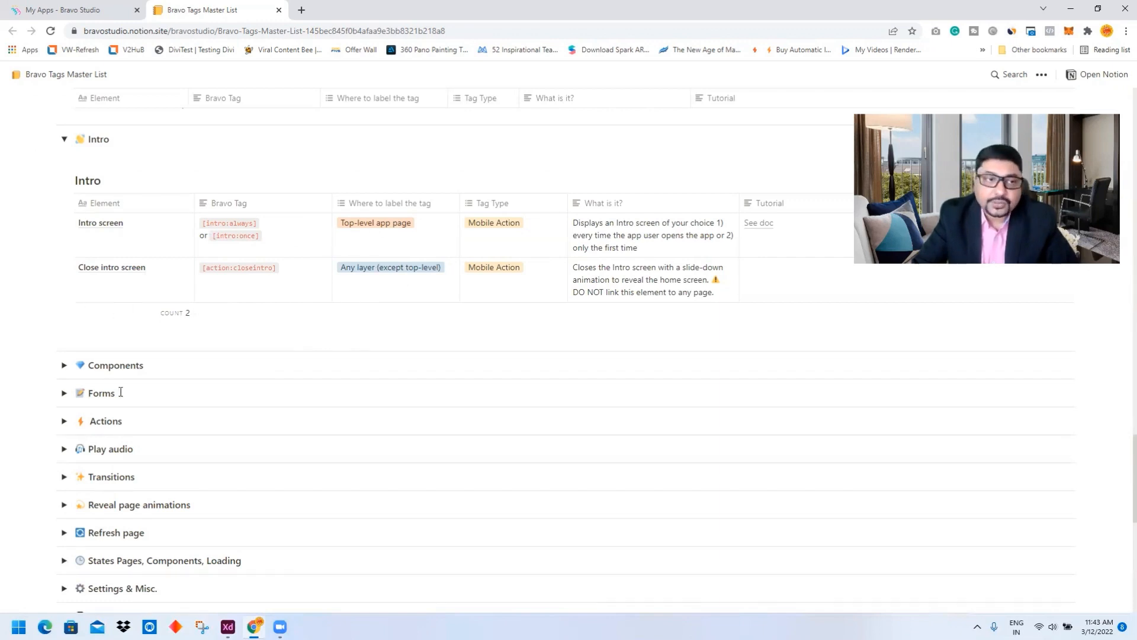
pyautogui.scroll(-3, 119, 386)
pyautogui.scroll(-2, 99, 210)
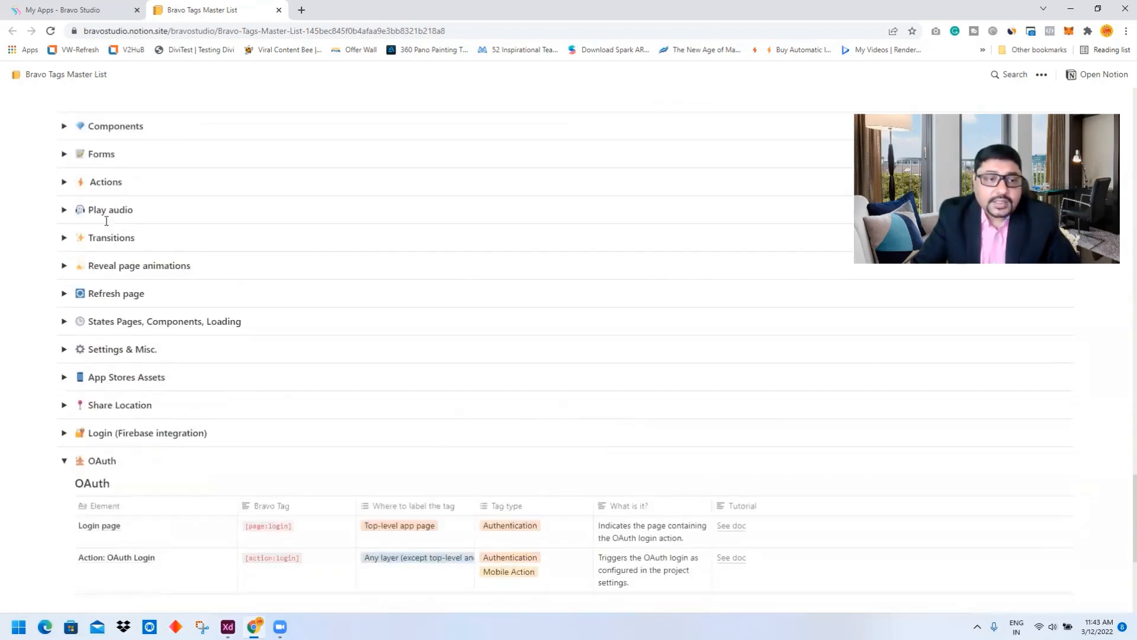
pyautogui.scroll(4, 117, 287)
pyautogui.scroll(-2, 133, 273)
# Collapse the Intro, Pop-up pages, Modal pages, Containers and Menus sections of the tags list
pyautogui.scroll(8, 158, 294)
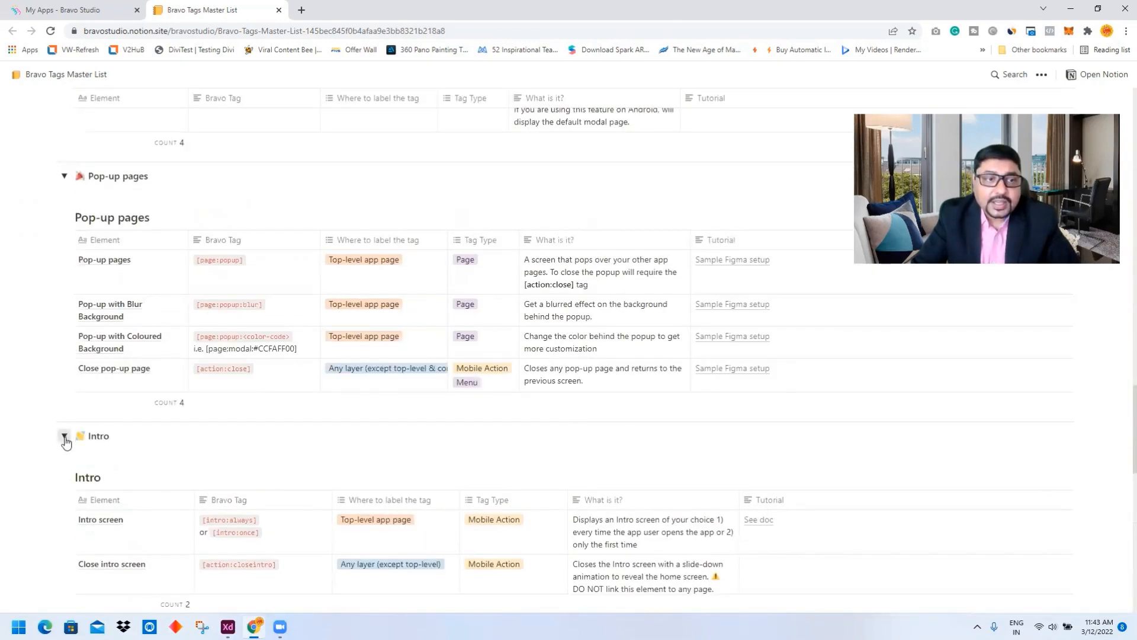
pyautogui.click(64, 435)
pyautogui.click(64, 176)
pyautogui.scroll(4, 63, 177)
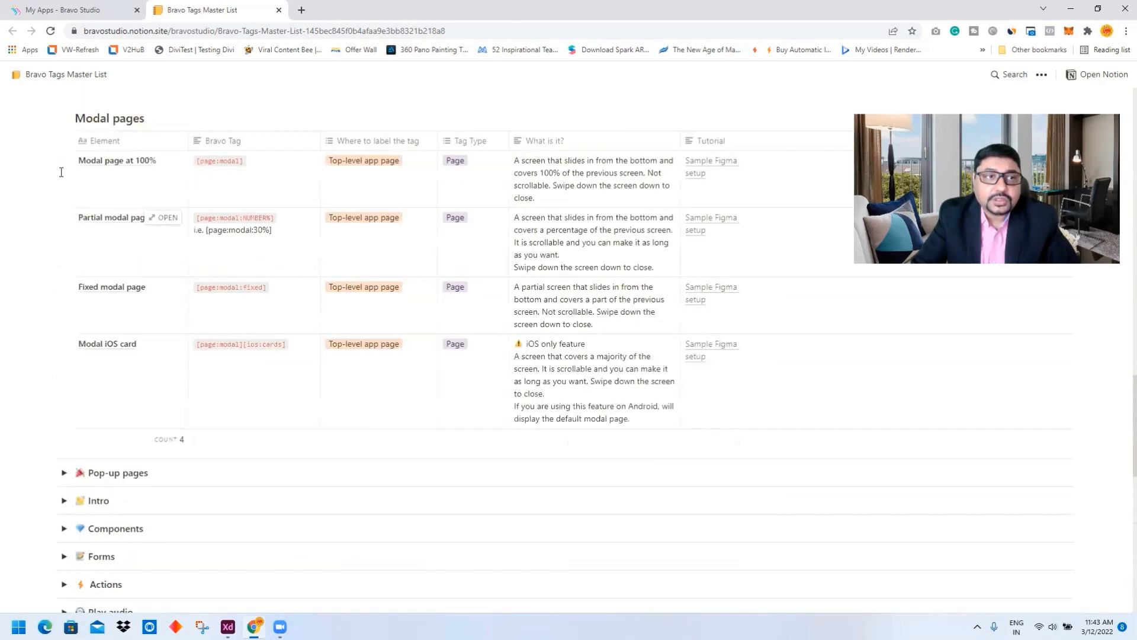
pyautogui.click(64, 255)
pyautogui.scroll(12, 99, 202)
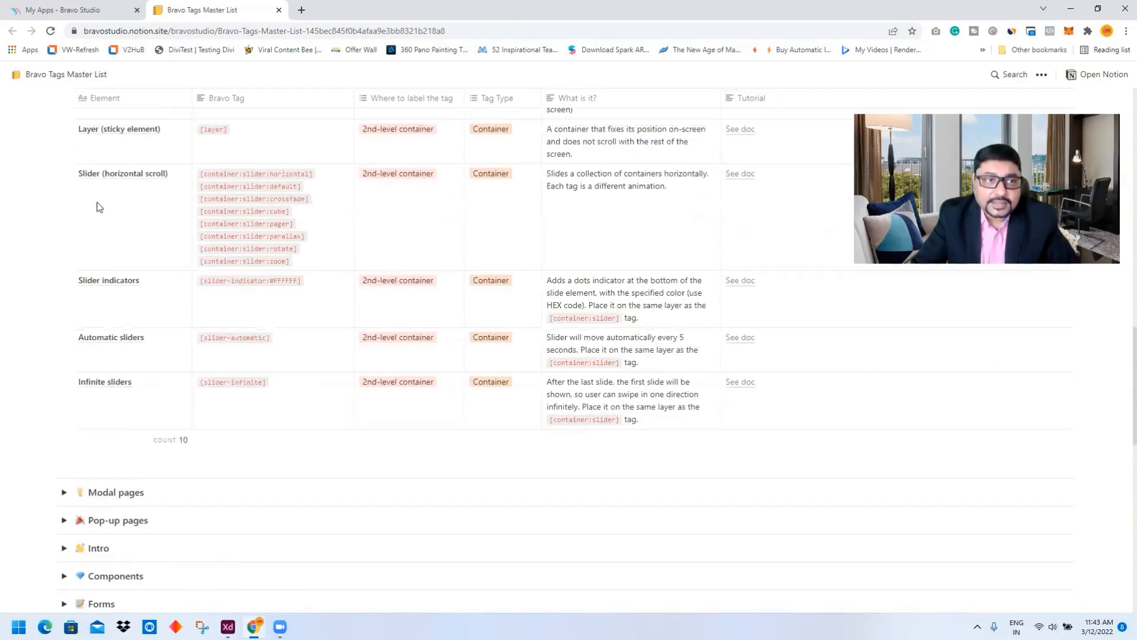
pyautogui.click(65, 201)
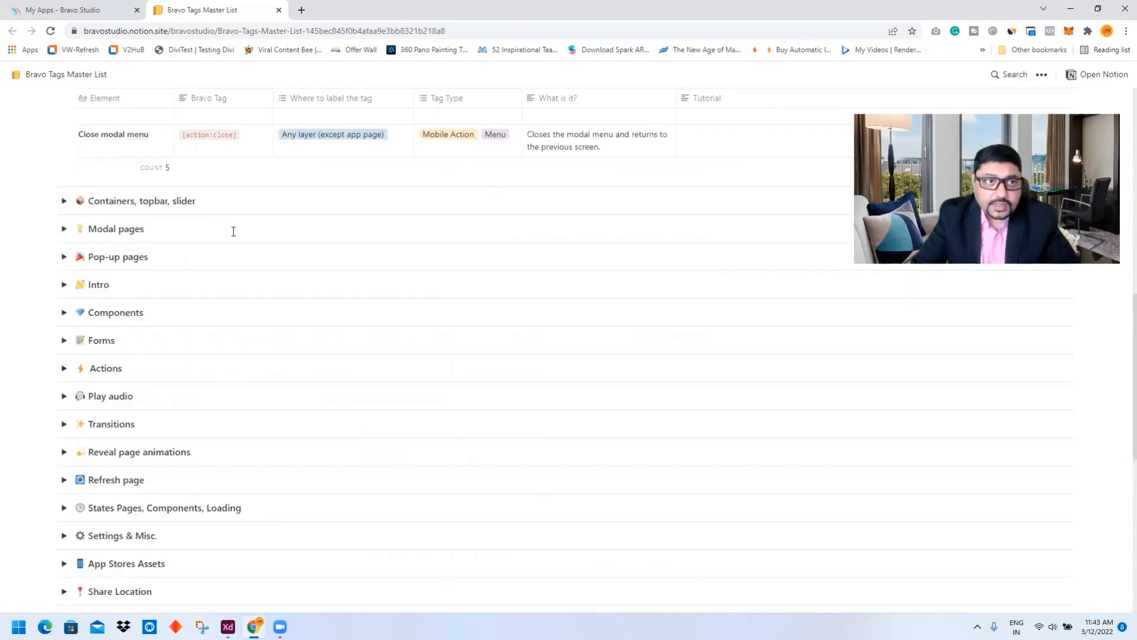
pyautogui.scroll(4, 91, 221)
pyautogui.click(64, 123)
pyautogui.scroll(5, 315, 335)
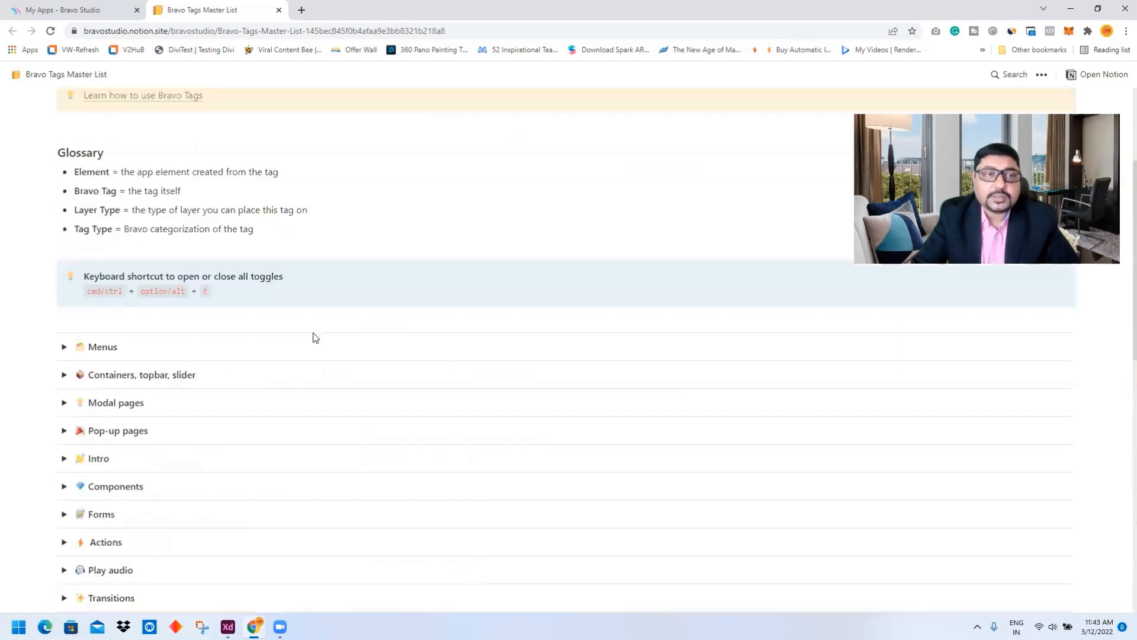
# Expand the Components section and examine its tags, from video background and text components to SVG, map, zoomable image and chart tags
pyautogui.scroll(-6, 328, 355)
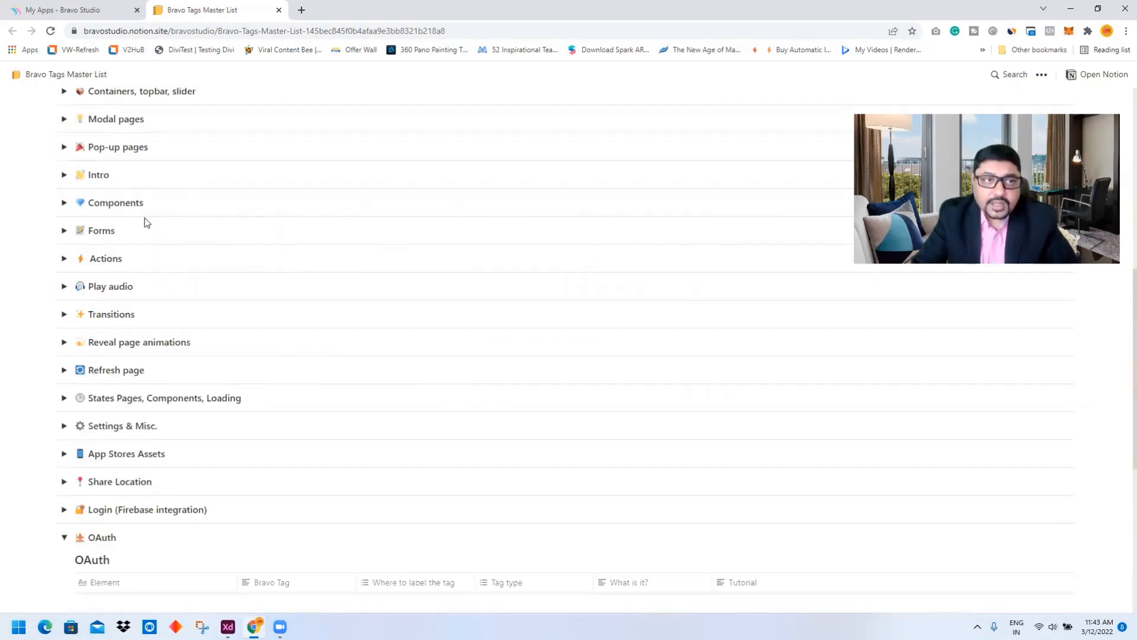
pyautogui.click(64, 203)
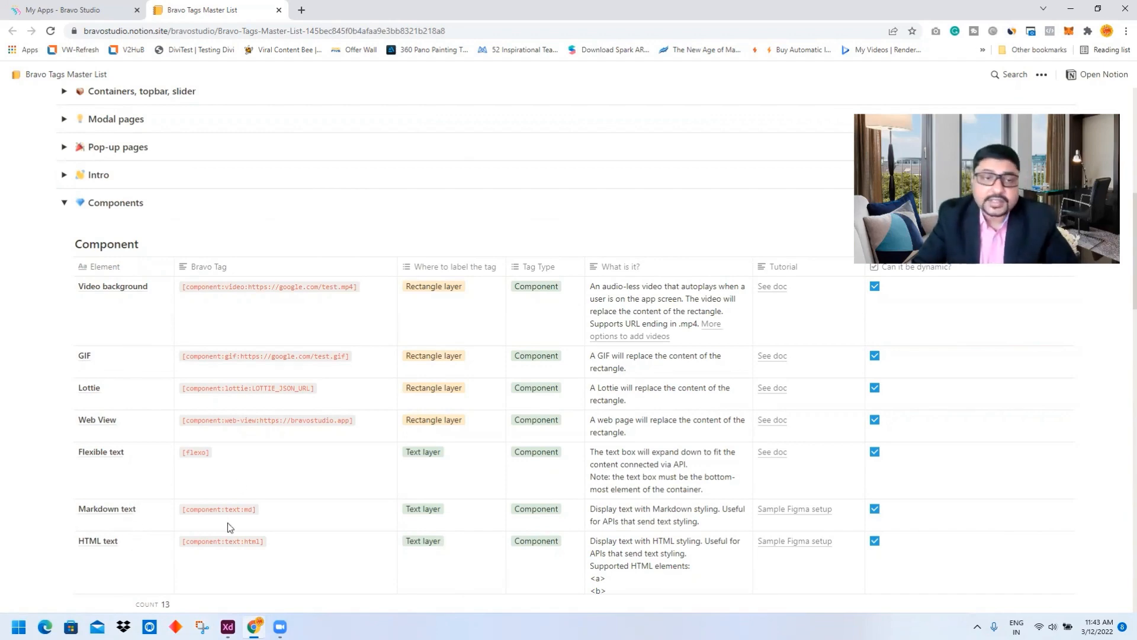
pyautogui.scroll(-4, 221, 500)
pyautogui.scroll(5, 168, 356)
pyautogui.scroll(-1, 119, 267)
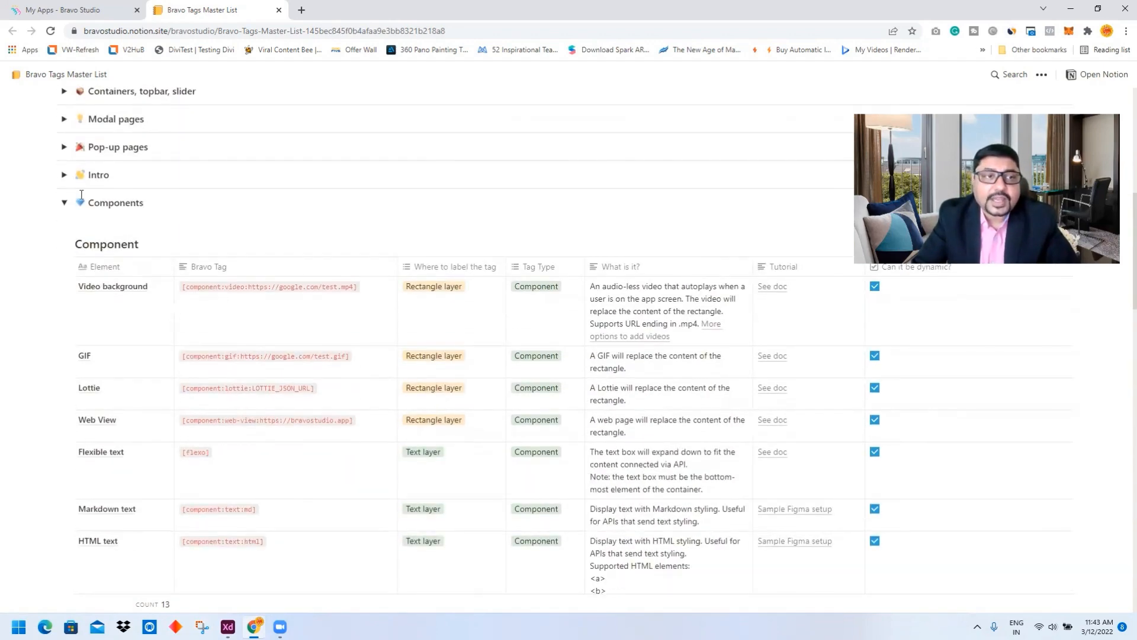
pyautogui.scroll(-8, 259, 354)
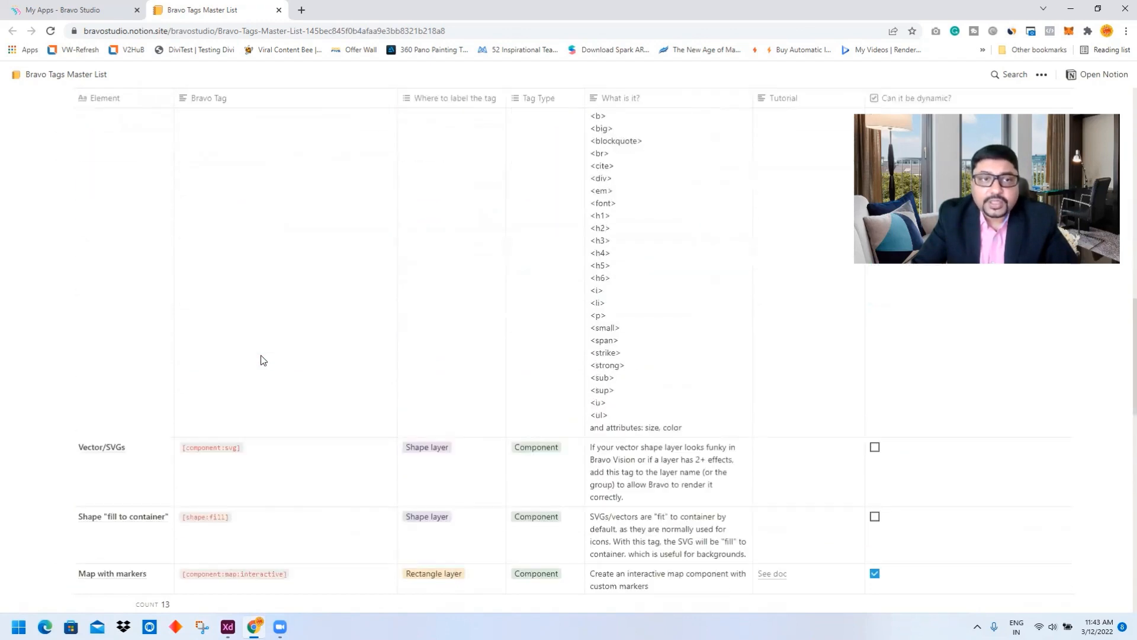
pyautogui.scroll(-3, 261, 355)
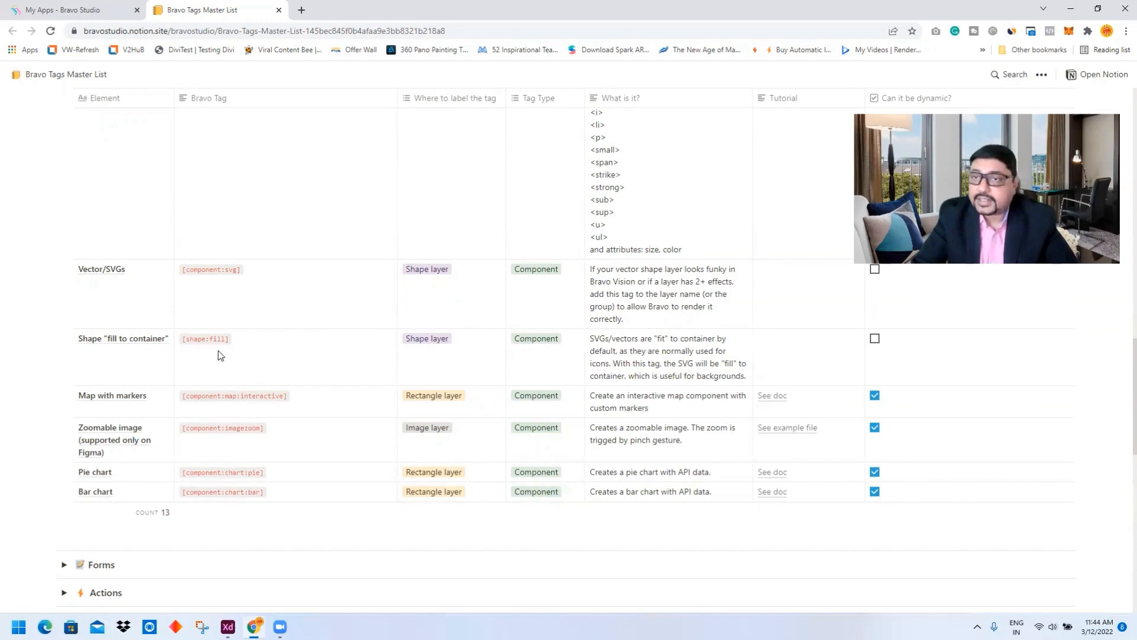
pyautogui.scroll(-1, 105, 398)
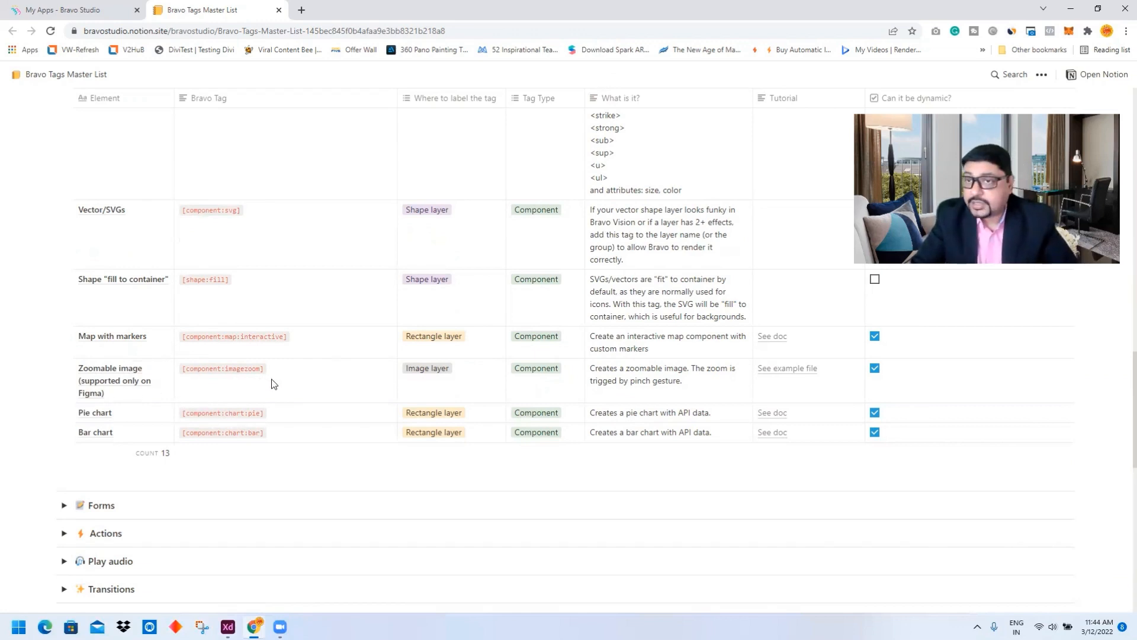
pyautogui.scroll(-2, 156, 393)
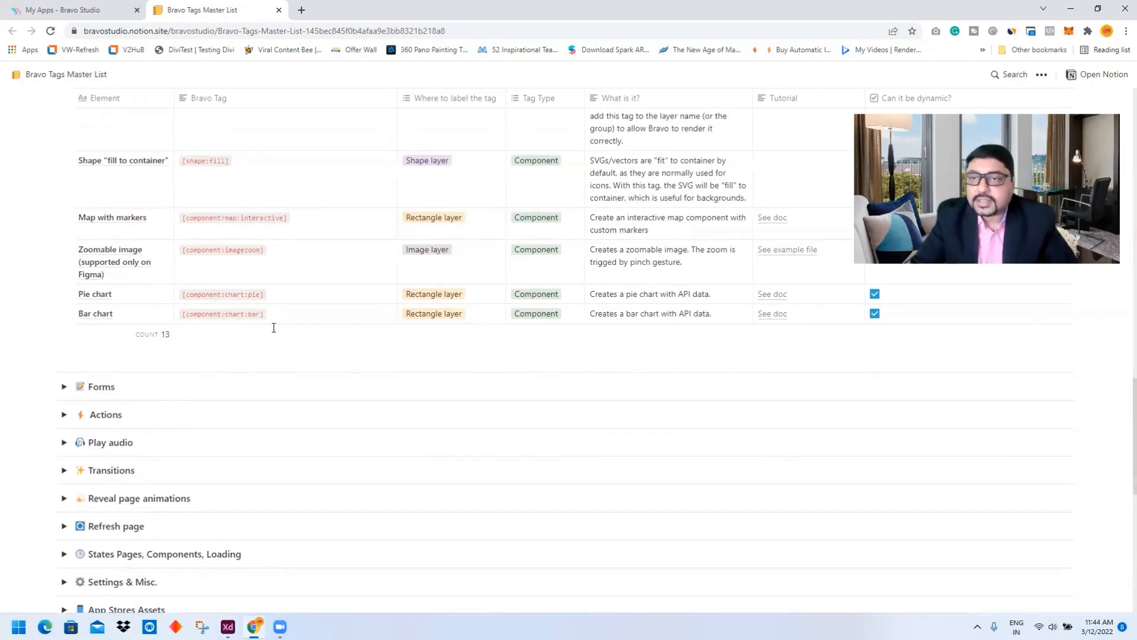
# Expand the Forms section and examine the input field tags for text, number, email, telephone, date, password and selector
pyautogui.scroll(-3, 338, 401)
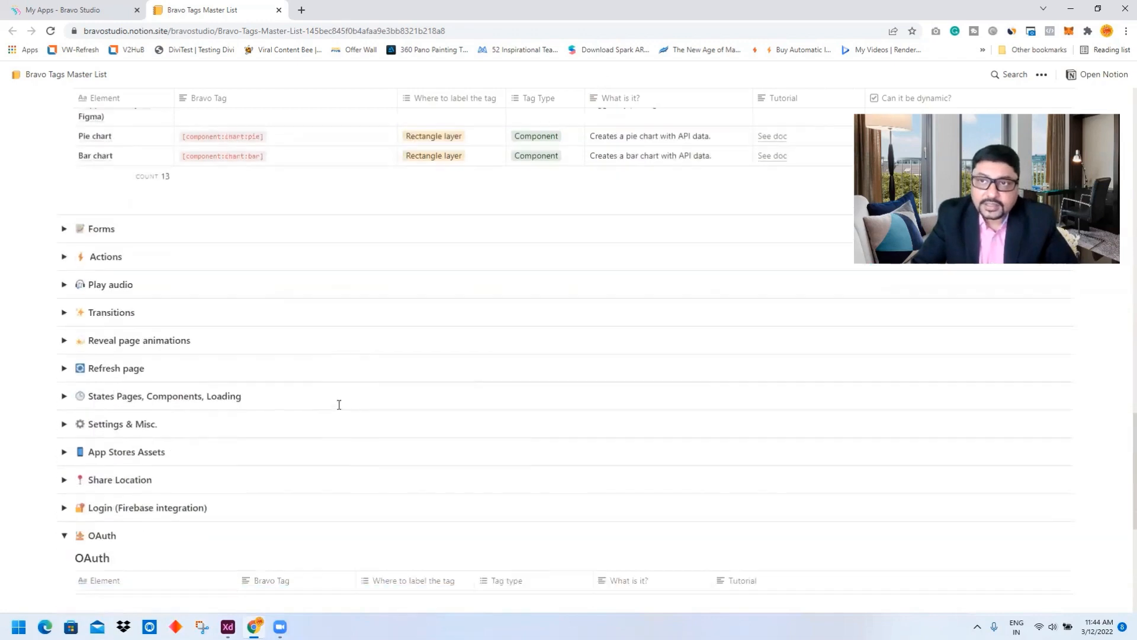
pyautogui.scroll(3, 337, 401)
pyautogui.scroll(-2, 254, 388)
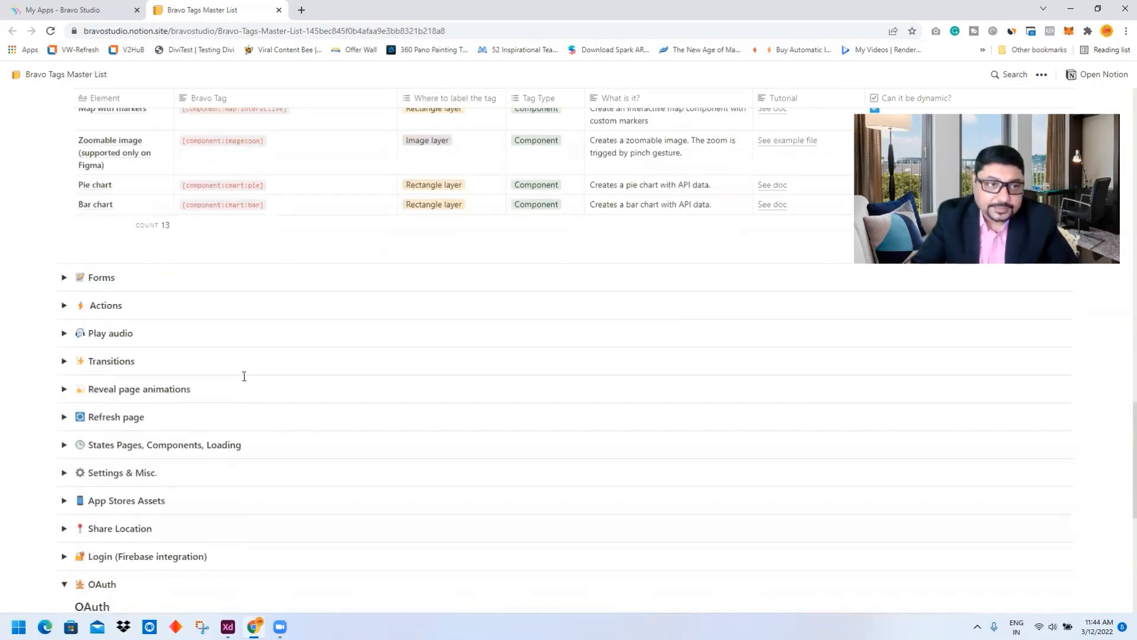
pyautogui.click(64, 268)
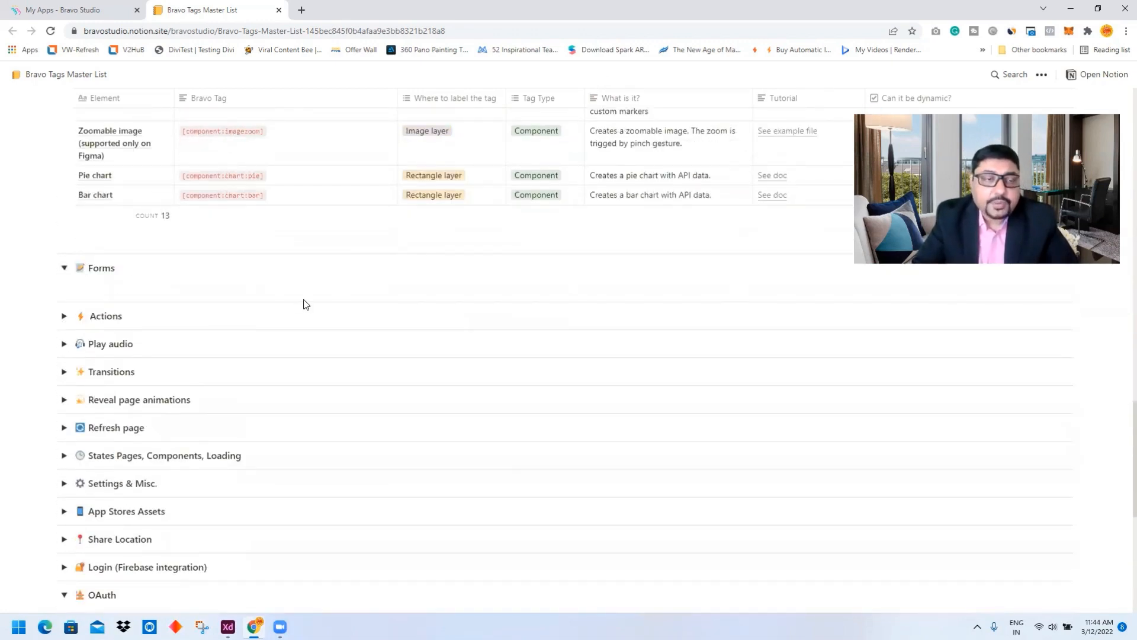
pyautogui.scroll(-2, 155, 357)
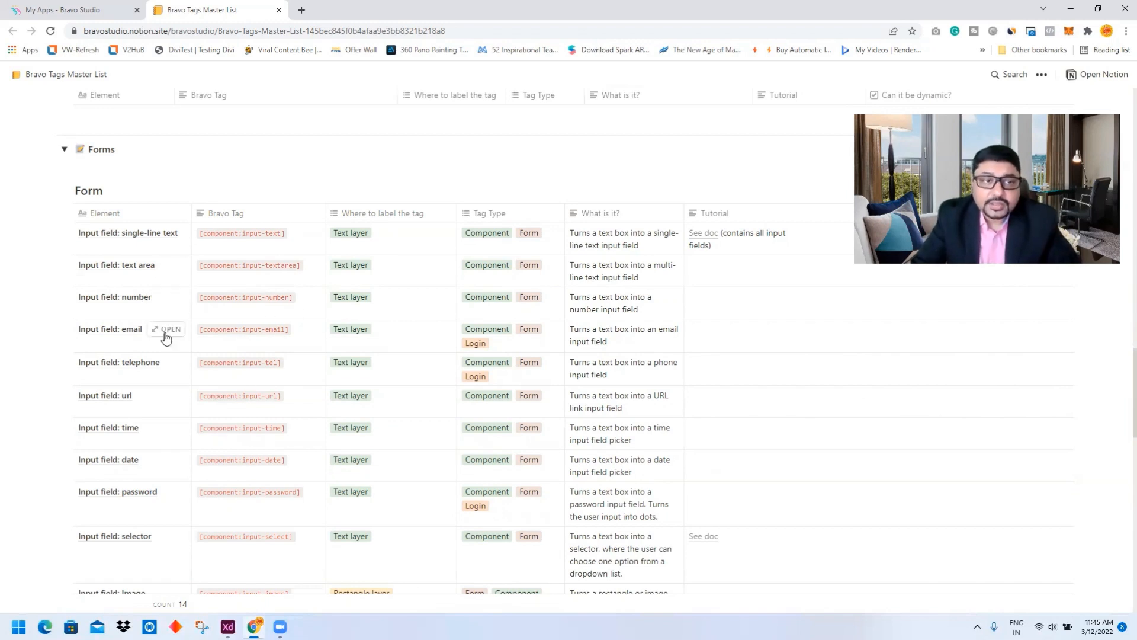
pyautogui.scroll(-3, 271, 474)
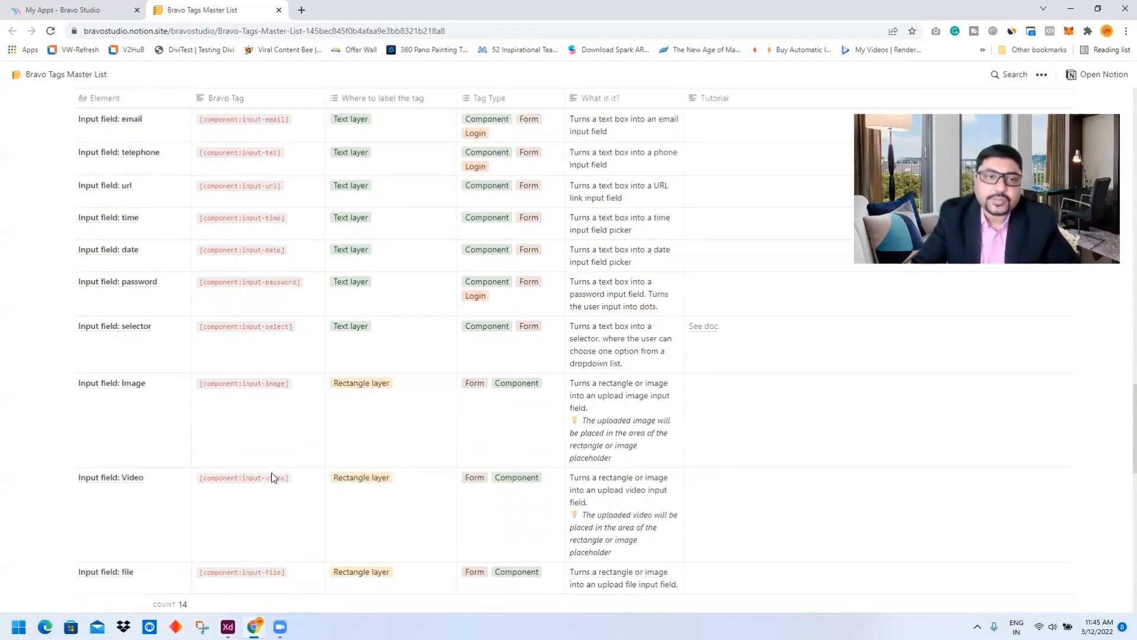
pyautogui.scroll(4, 271, 474)
pyautogui.scroll(-3, 272, 477)
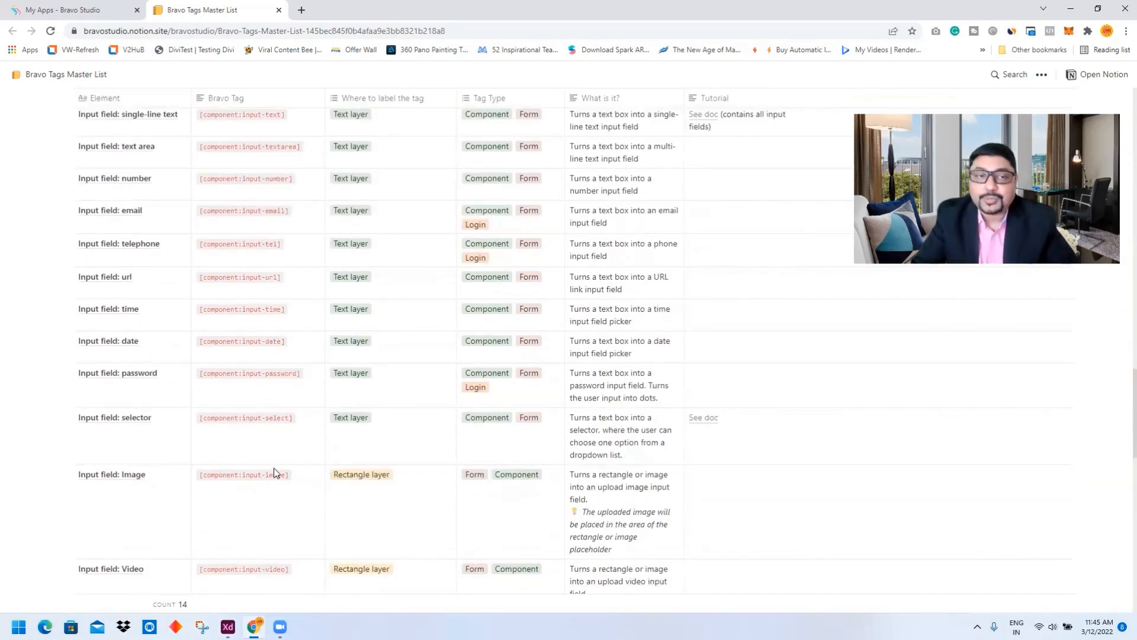
pyautogui.scroll(1, 279, 310)
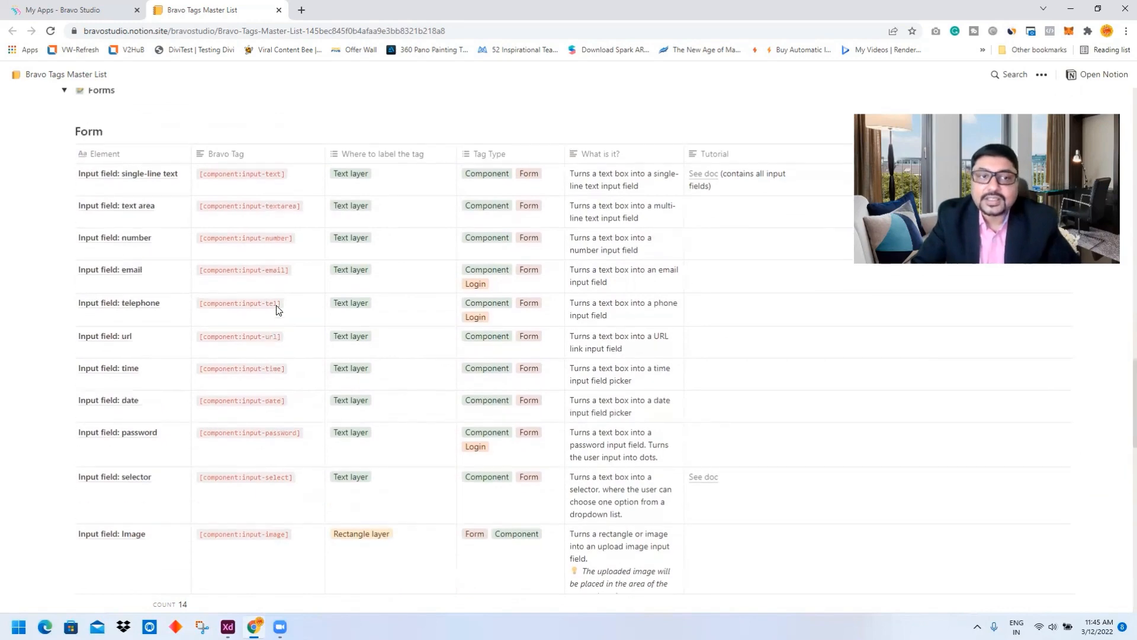
pyautogui.scroll(-2, 279, 311)
pyautogui.scroll(-2, 290, 325)
pyautogui.scroll(7, 288, 325)
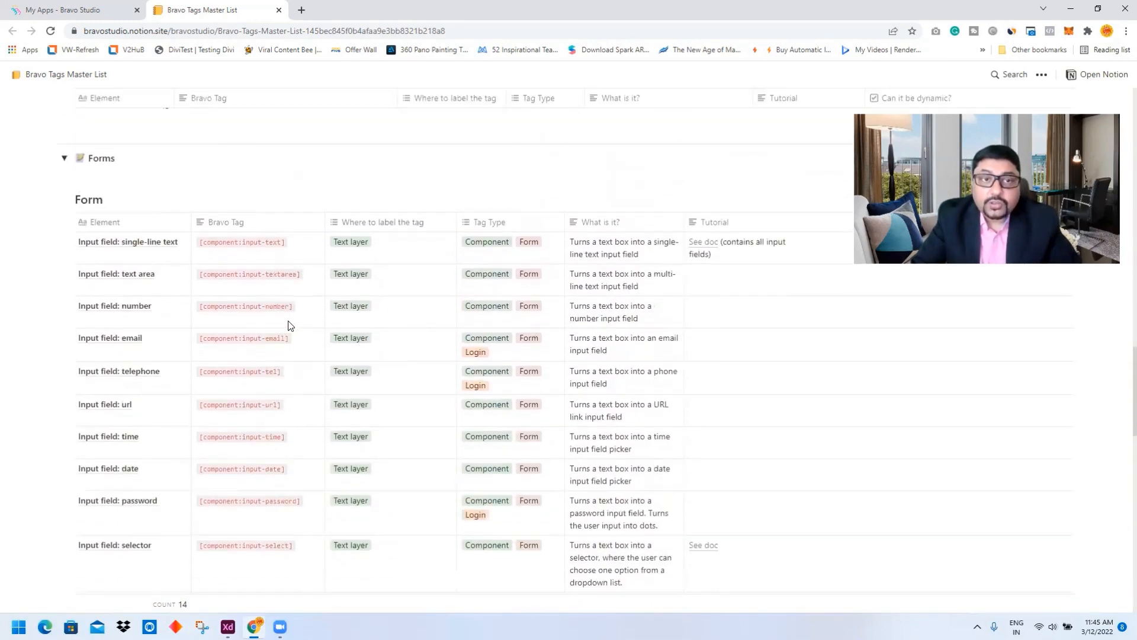
# Compare which form tags go on text layers and which on rectangle layers, down to the image, video, file and [action:submit] tags
pyautogui.scroll(-1, 329, 331)
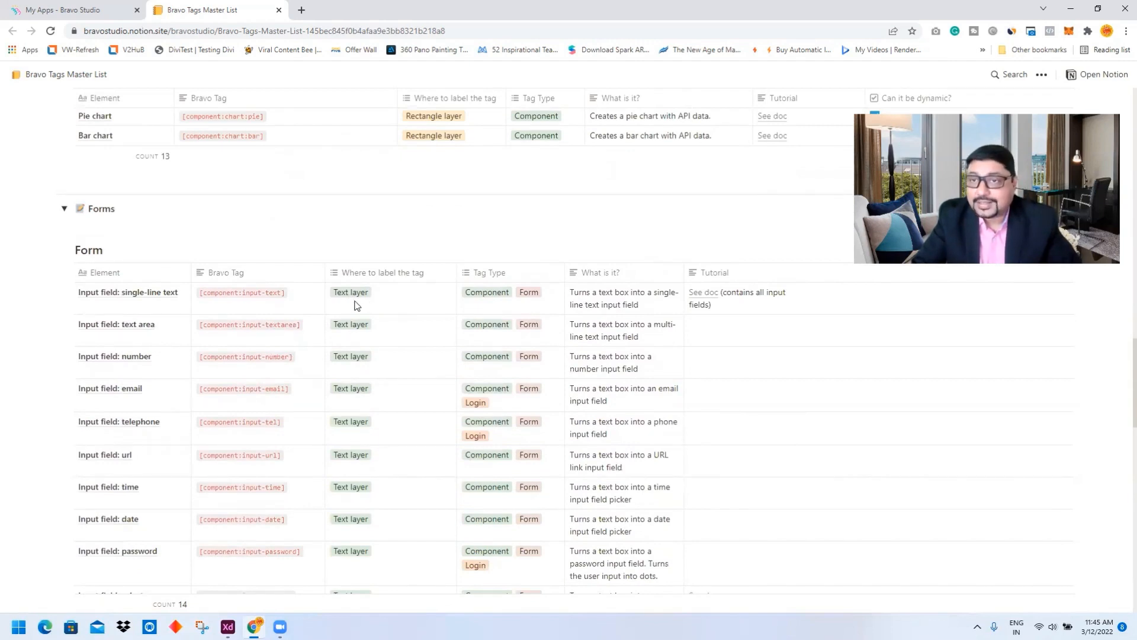
pyautogui.scroll(-3, 362, 335)
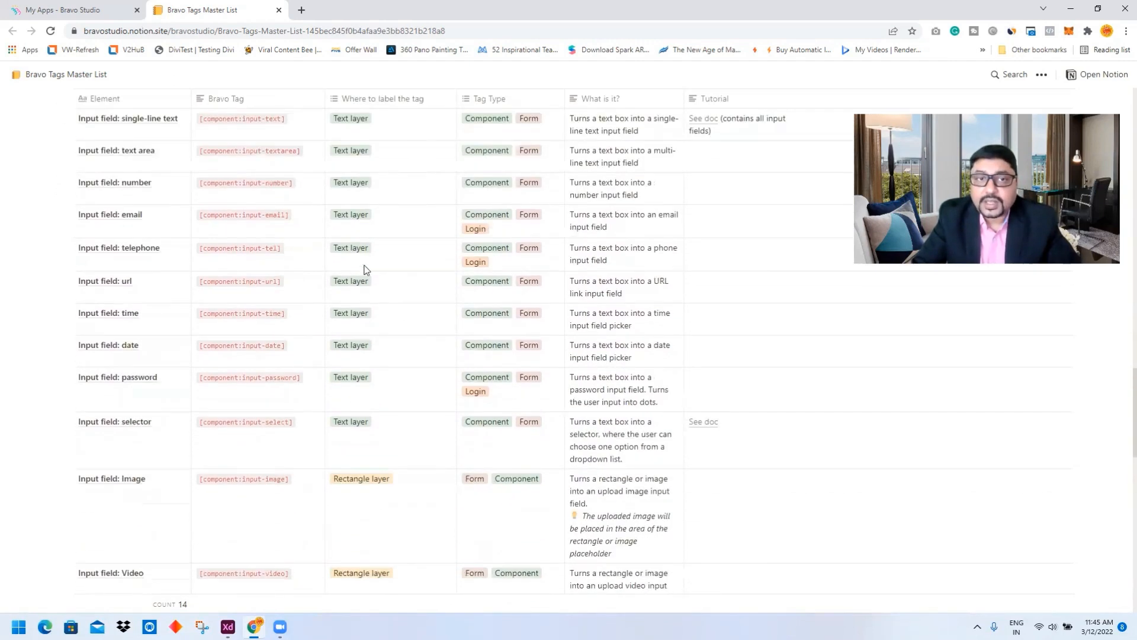
pyautogui.scroll(-3, 290, 421)
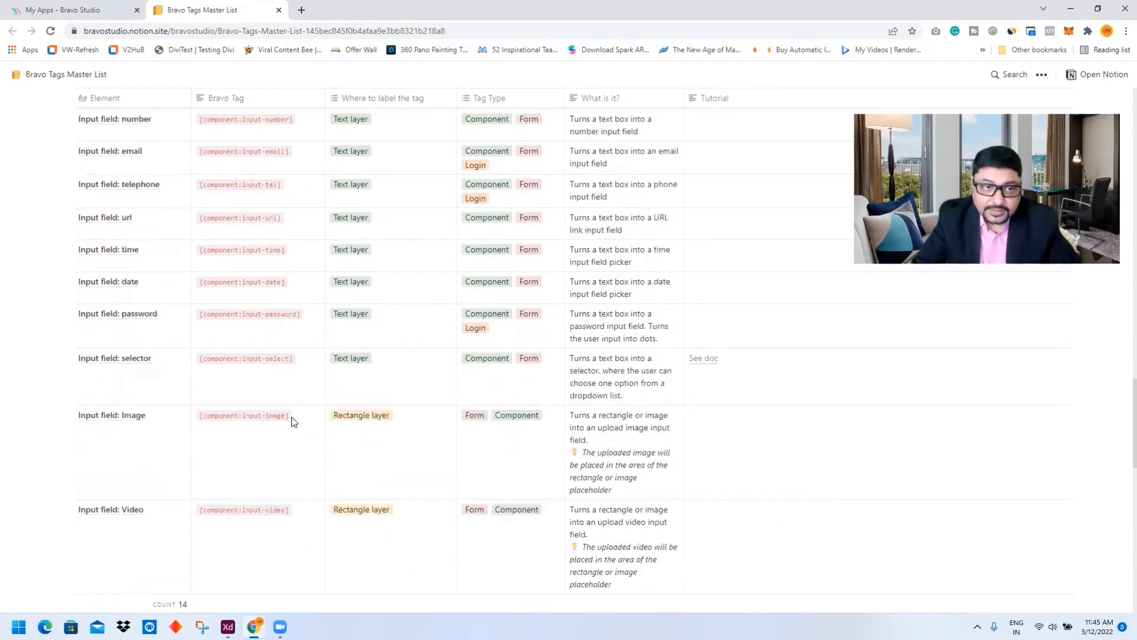
pyautogui.scroll(-1, 219, 401)
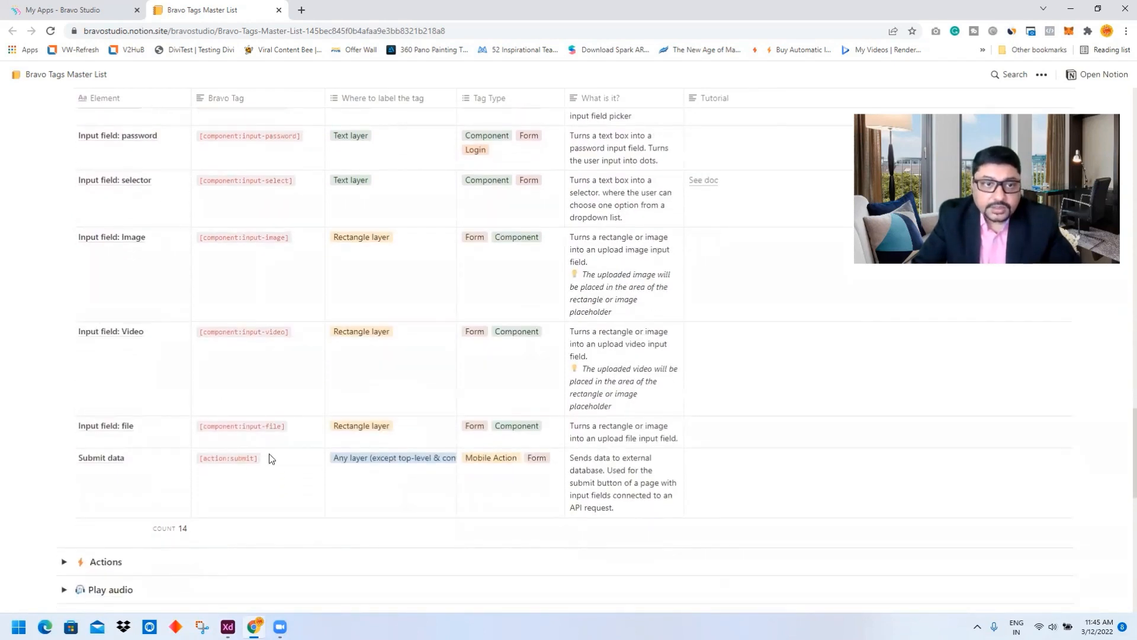
pyautogui.scroll(-1, 268, 458)
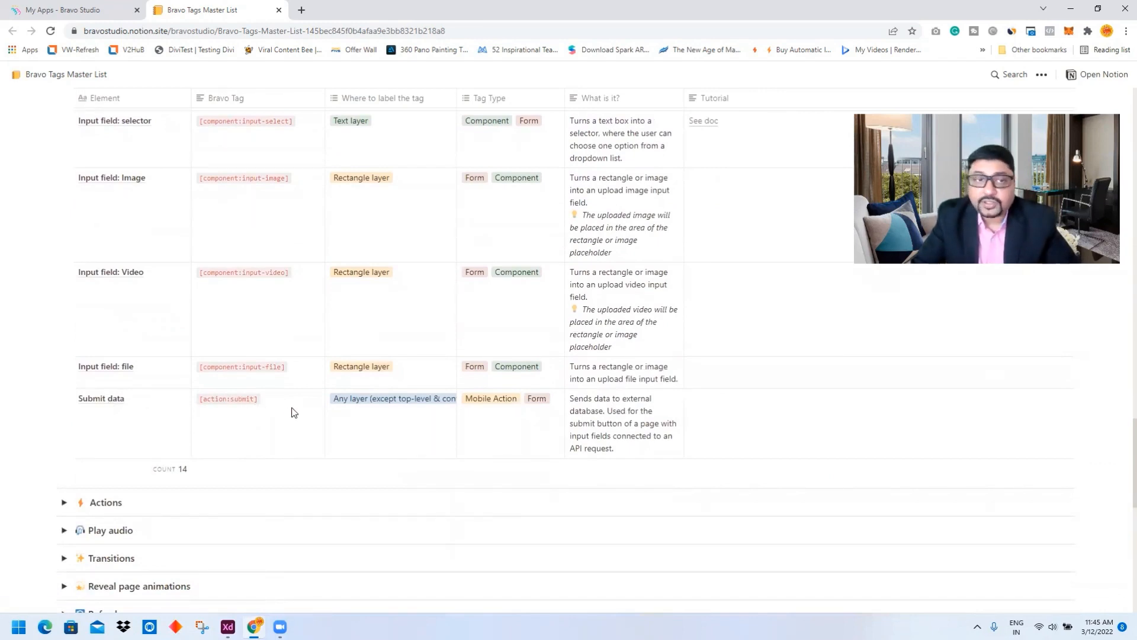
# Expand the Actions section and examine its tags, from remote action and open video to scan QR, search & filter, close and go back
pyautogui.scroll(-3, 304, 391)
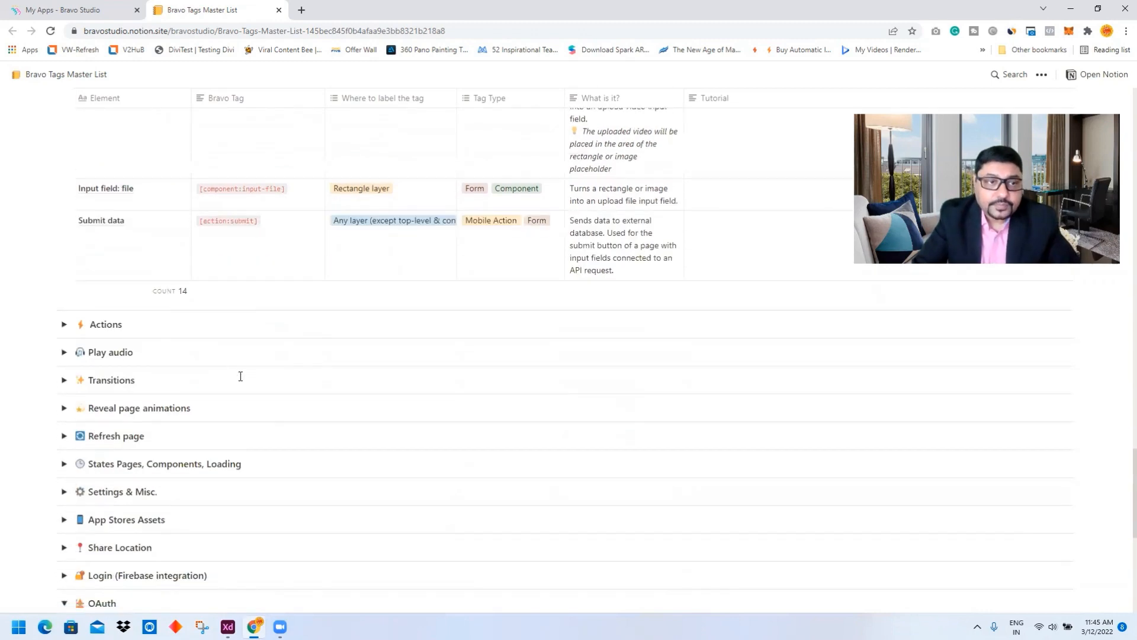
pyautogui.click(64, 324)
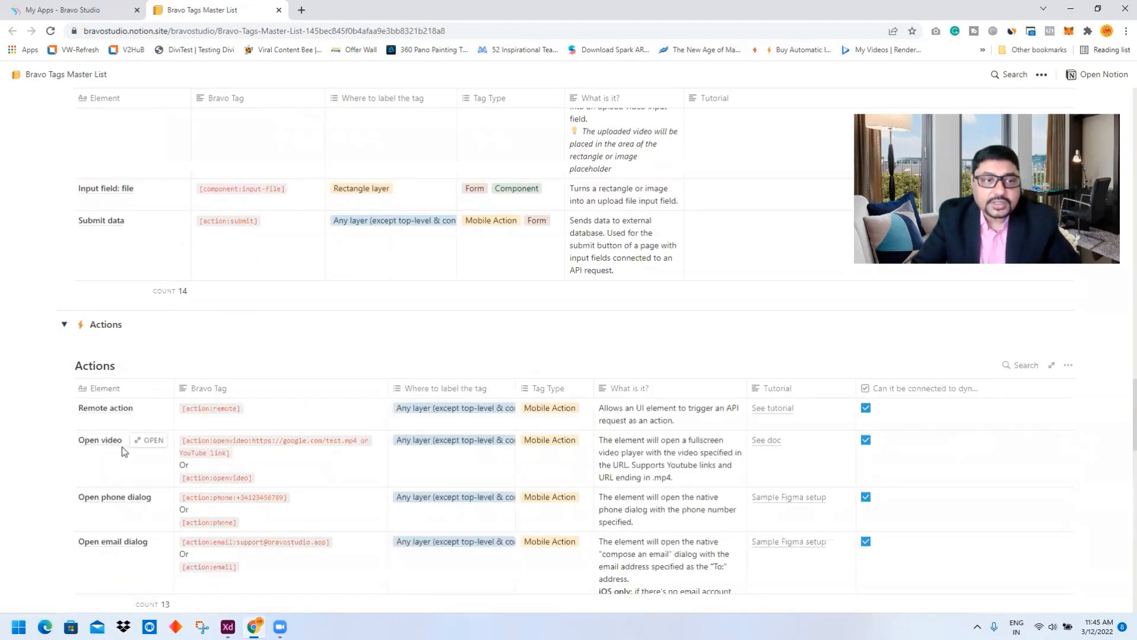
pyautogui.scroll(-3, 152, 438)
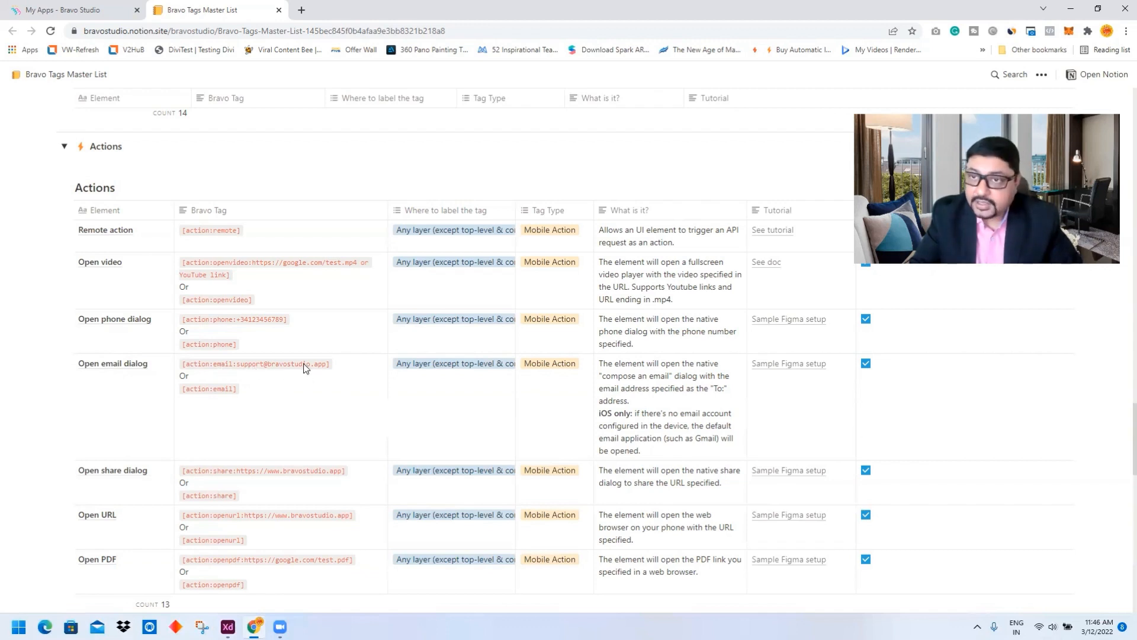
pyautogui.scroll(-4, 236, 389)
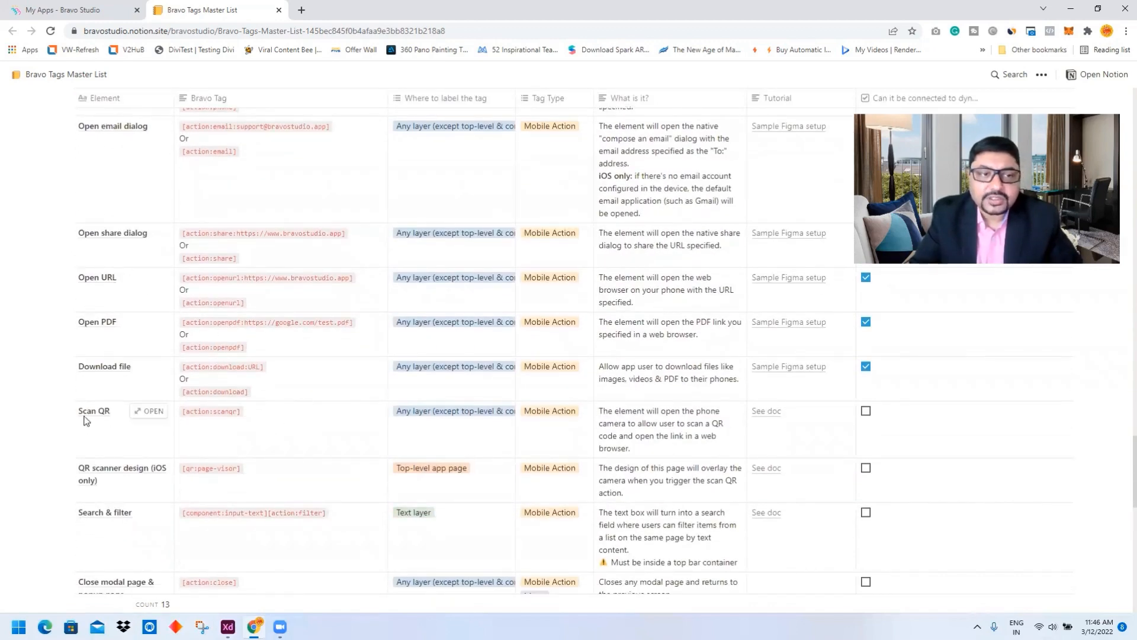
pyautogui.scroll(-3, 291, 425)
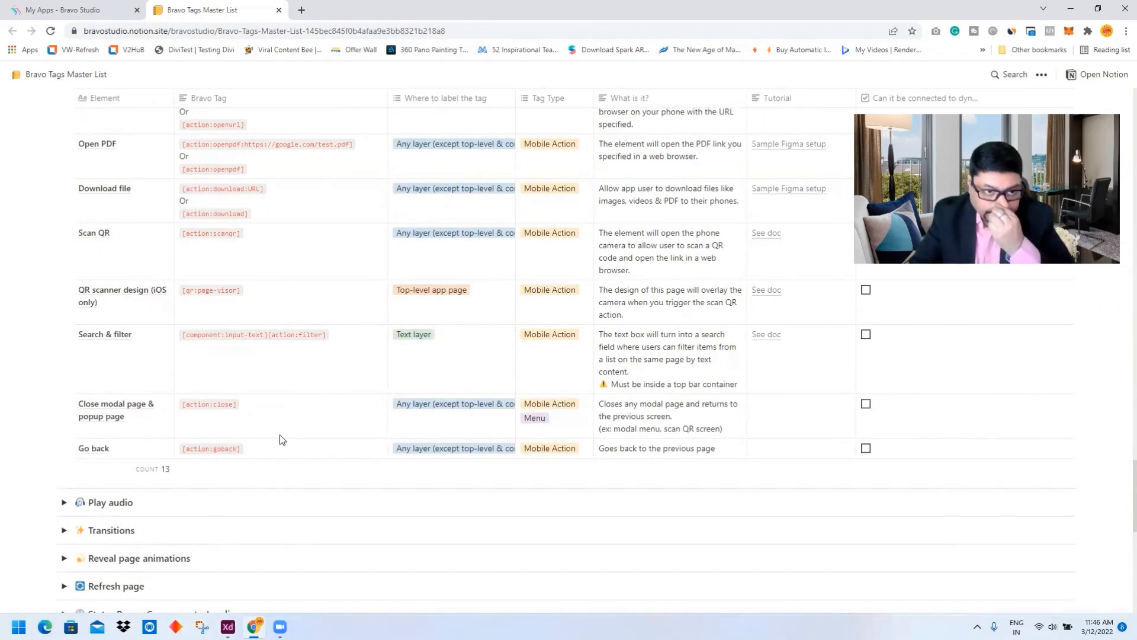
# Expand the Play audio section and examine its play, pause, background, loading, current time and total time tags
pyautogui.click(64, 502)
pyautogui.scroll(-6, 244, 447)
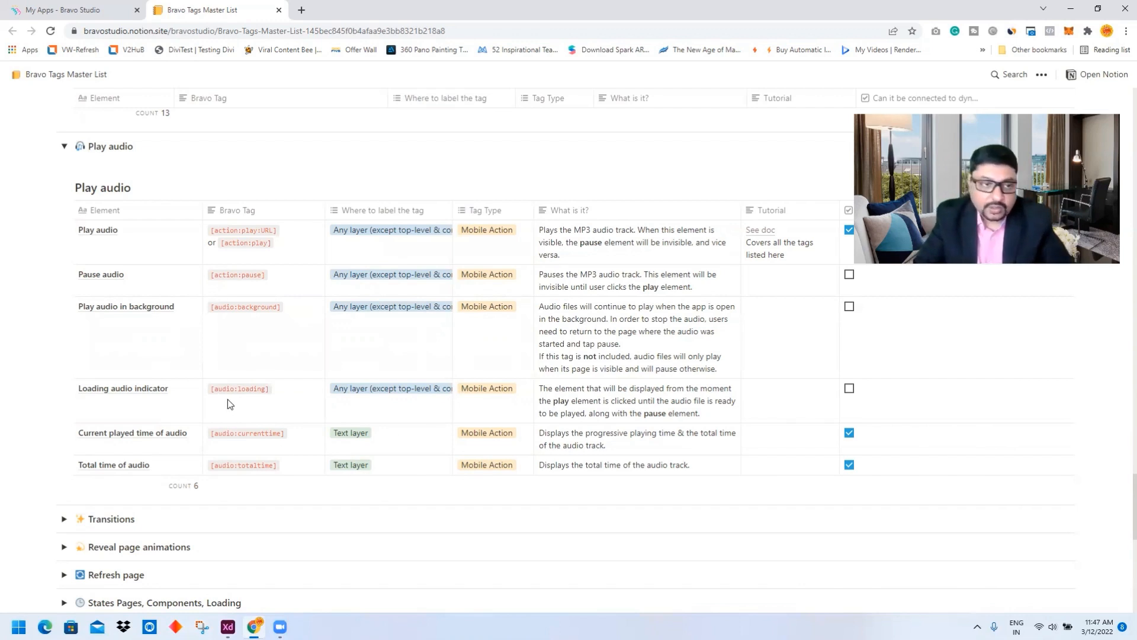
# Collapse the OAuth section of the tags list
pyautogui.scroll(-5, 228, 401)
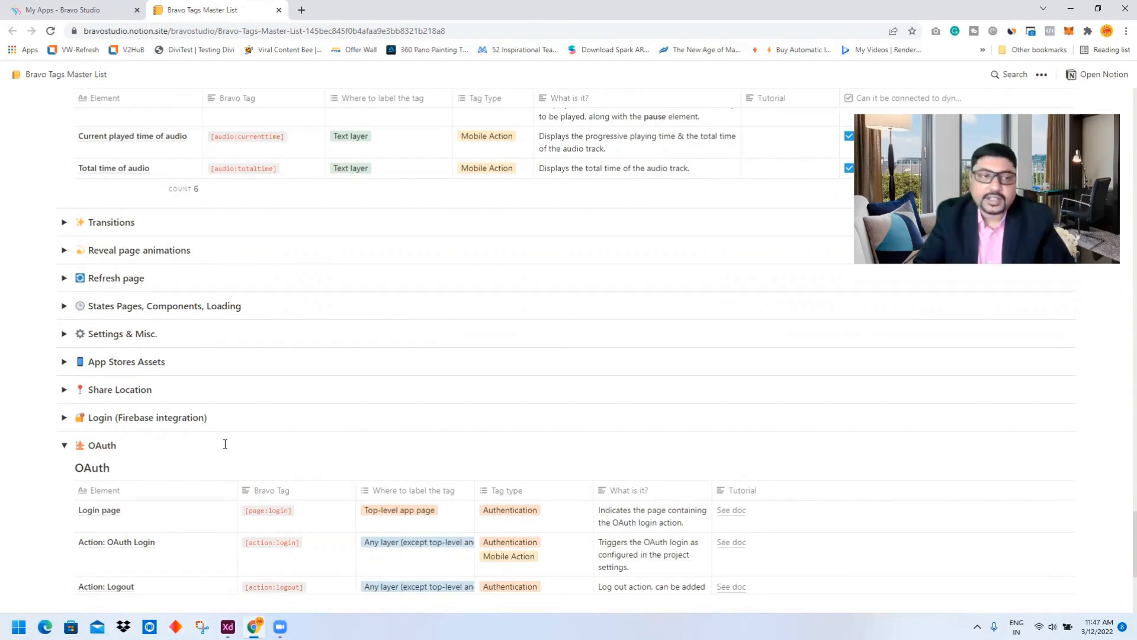
pyautogui.click(64, 362)
pyautogui.click(65, 363)
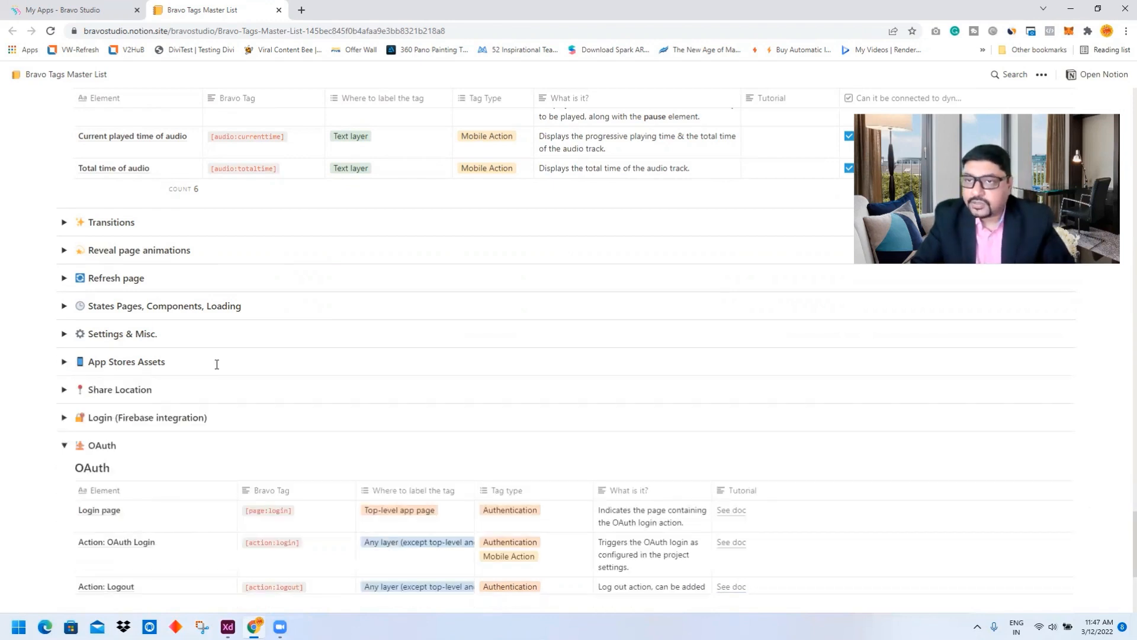
pyautogui.click(64, 446)
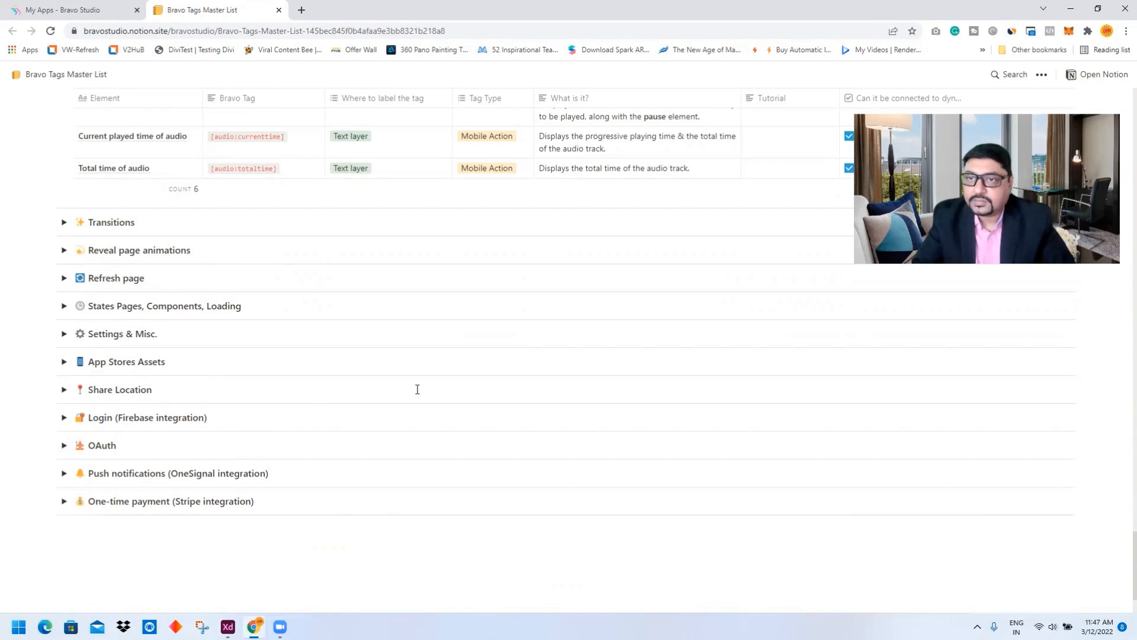
# Expand the Push notifications (OneSignal integration) section, examine its enable notifications tag, and collapse the section again
pyautogui.click(64, 473)
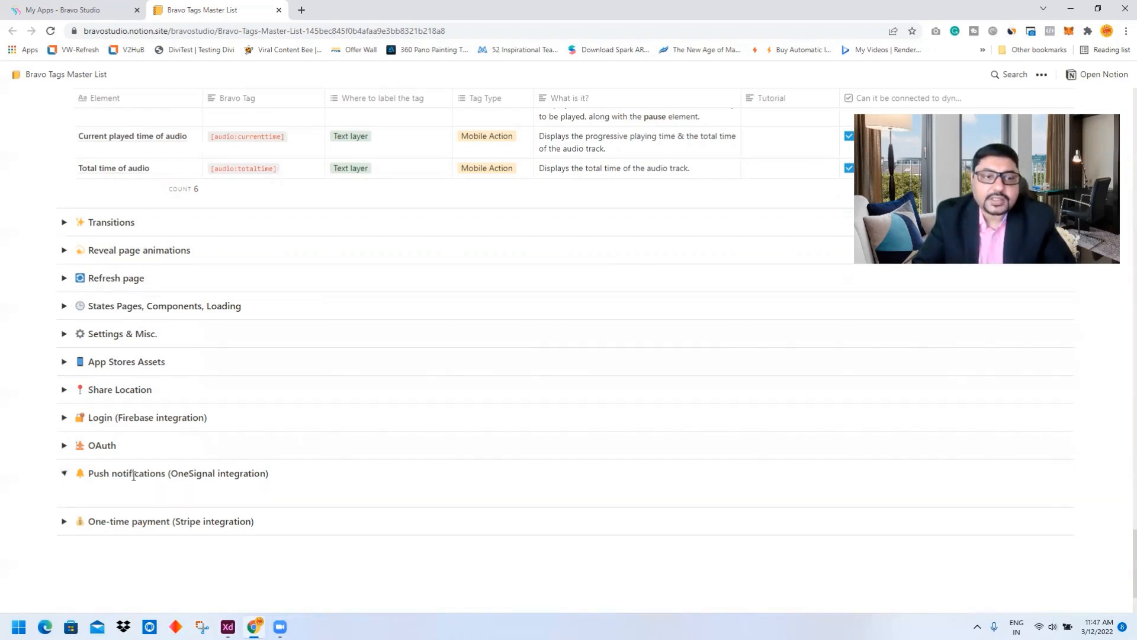
pyautogui.scroll(-3, 95, 436)
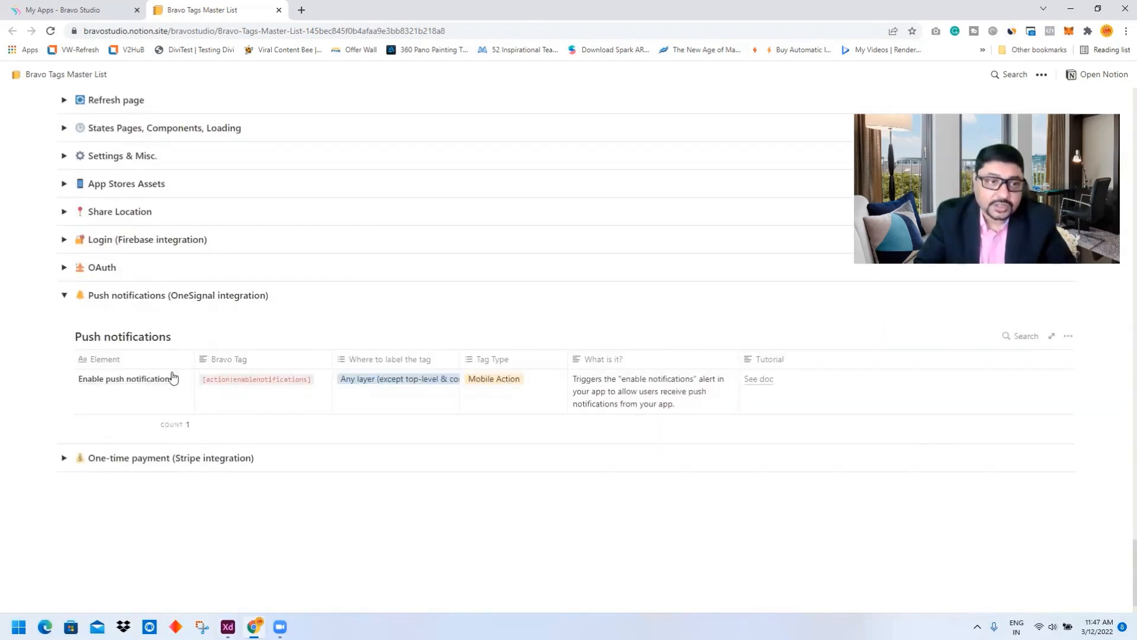
pyautogui.click(64, 295)
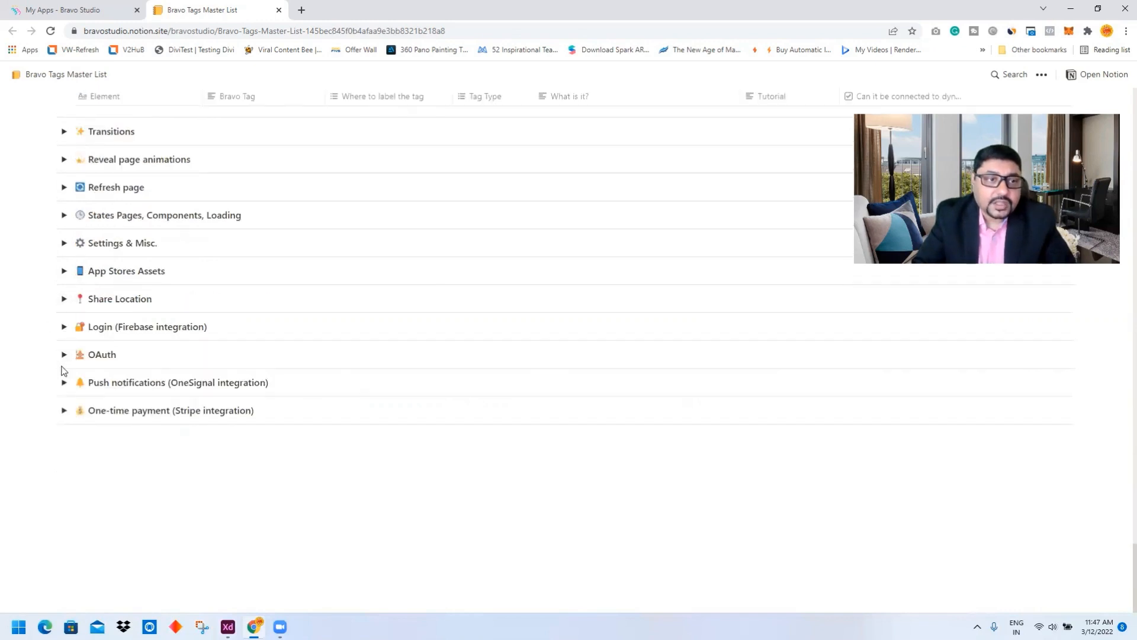
# Expand the OAuth section, examine its login page, login action and logout tags, and collapse the section again
pyautogui.click(63, 354)
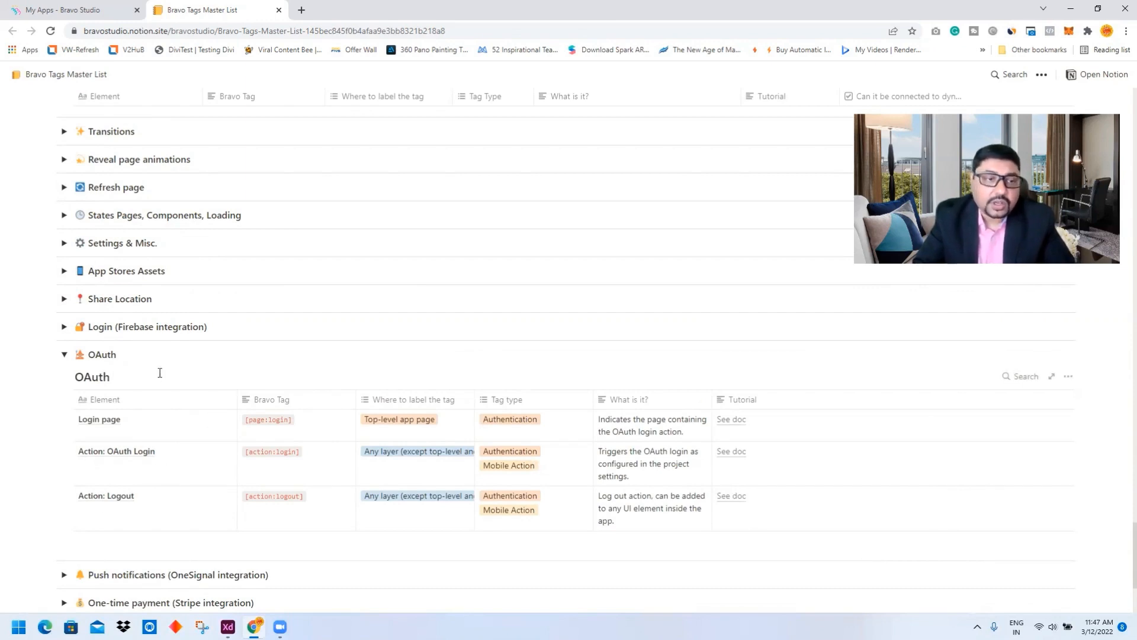
pyautogui.scroll(-2, 158, 374)
pyautogui.click(64, 236)
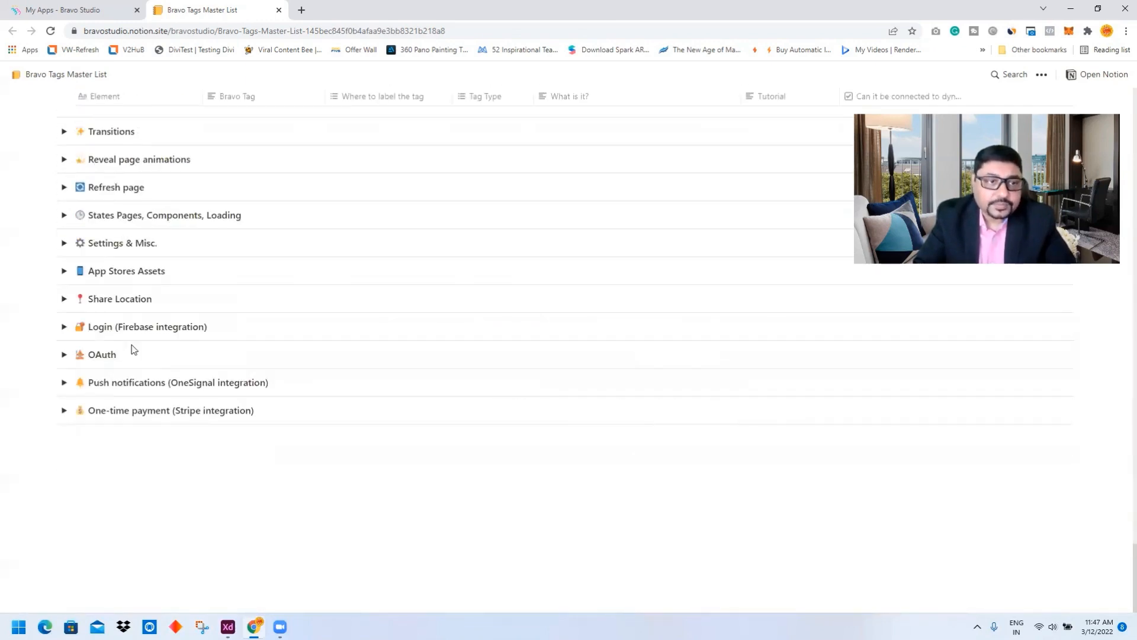
# Expand the Login (Firebase integration) section, examine its email and password login tags, and collapse the section again
pyautogui.click(64, 326)
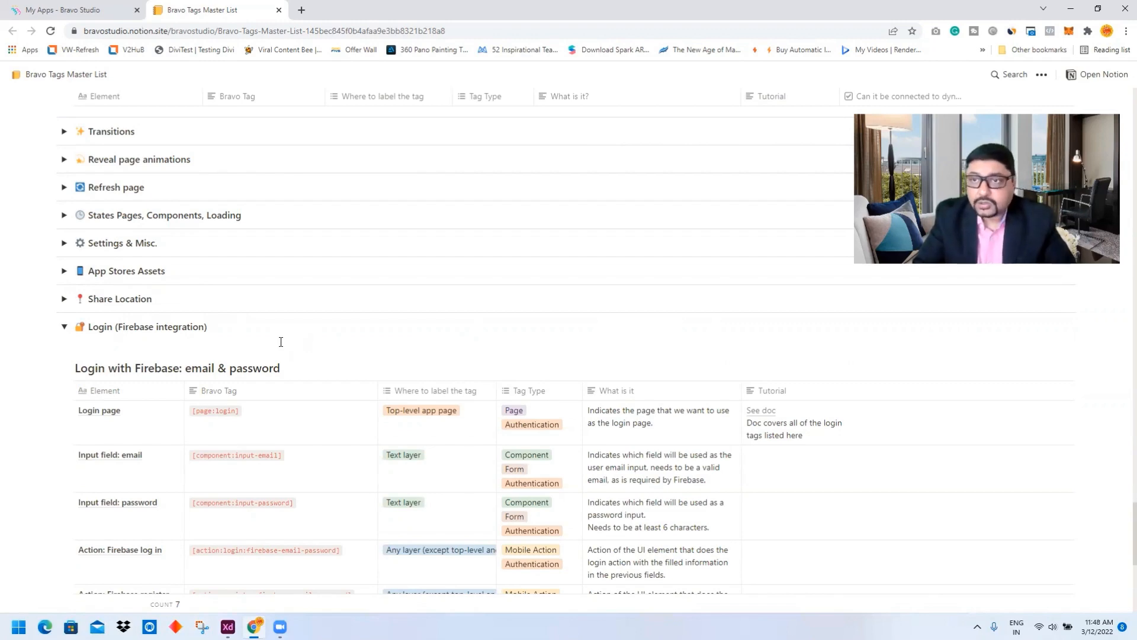
pyautogui.scroll(-5, 281, 341)
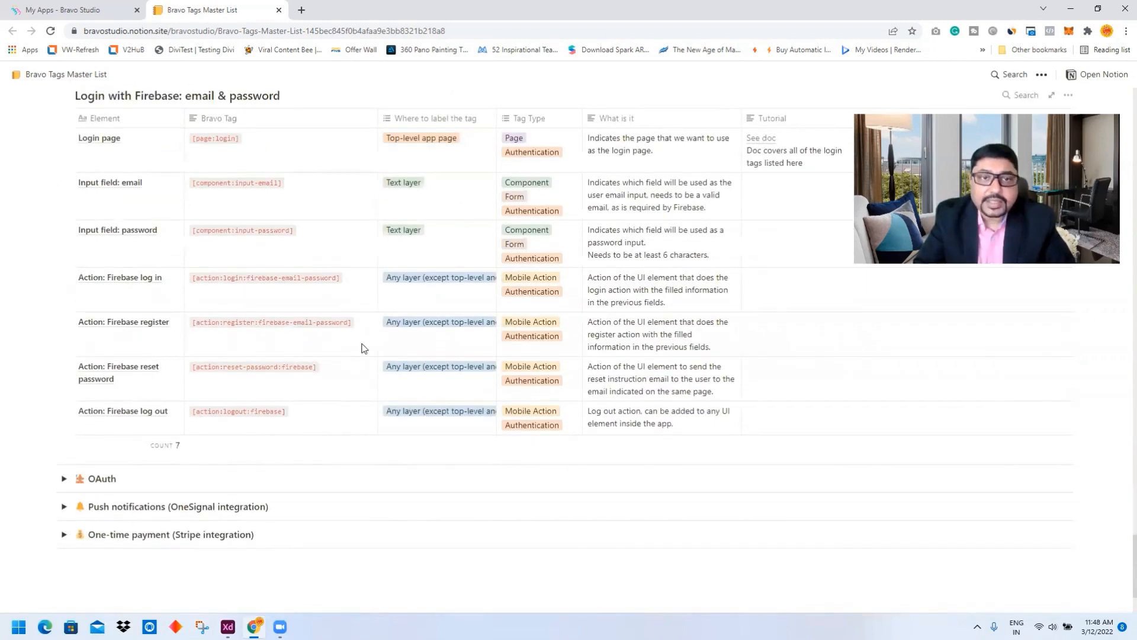
pyautogui.scroll(3, 326, 340)
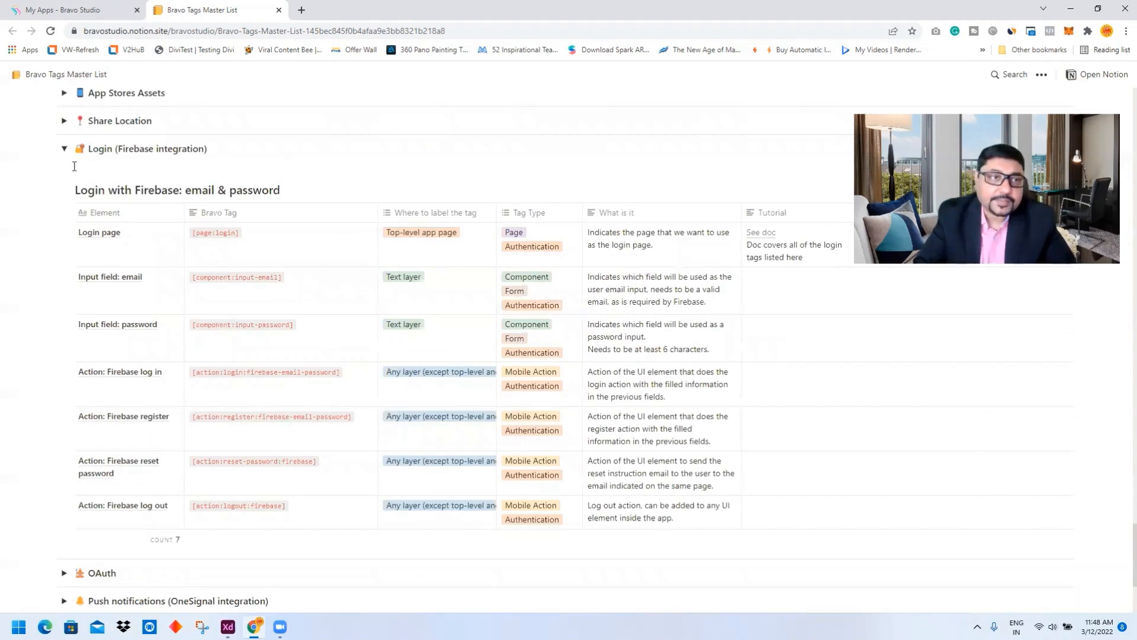
pyautogui.click(64, 148)
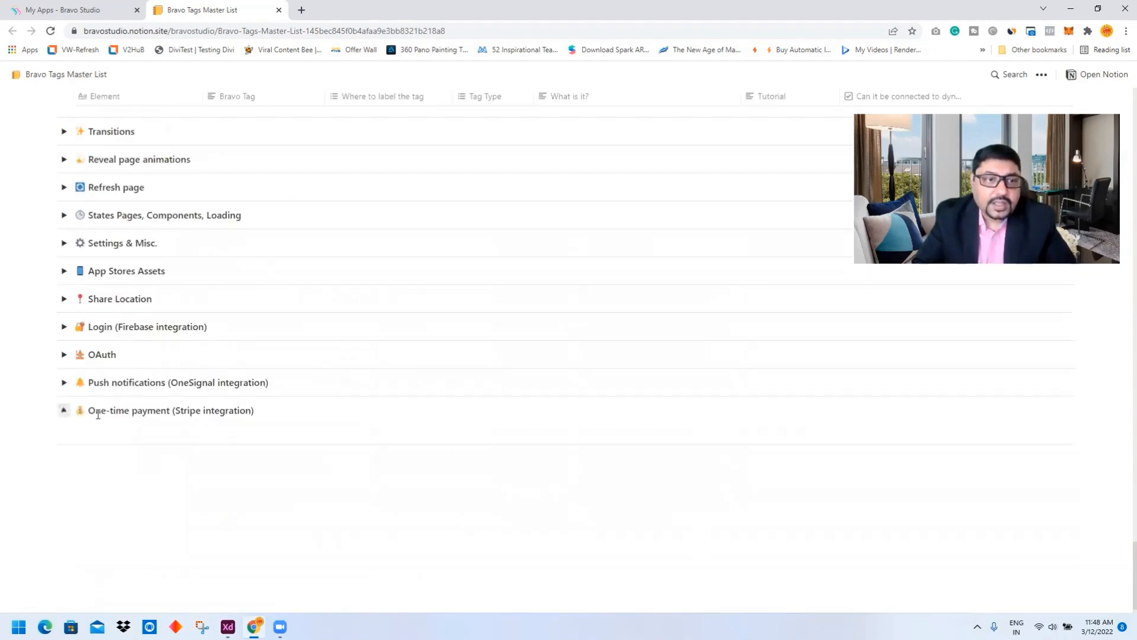
# Expand the One-time payment (Stripe integration) section and examine its tags for credit card, amount, currency, customer details, description and metadata
pyautogui.click(65, 410)
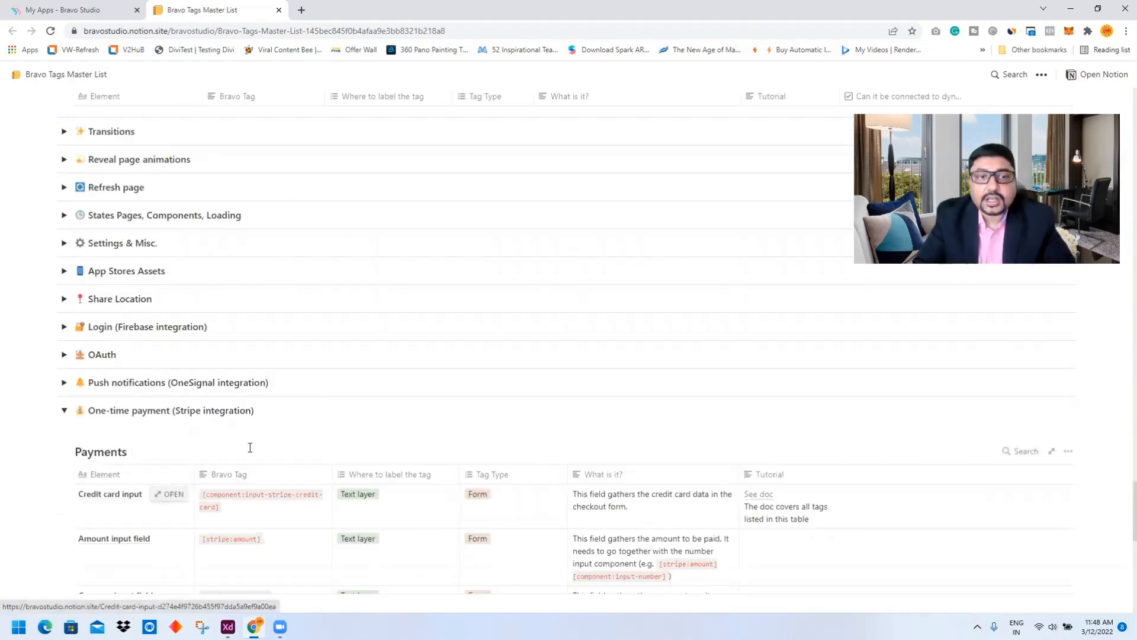
pyautogui.scroll(-3, 332, 397)
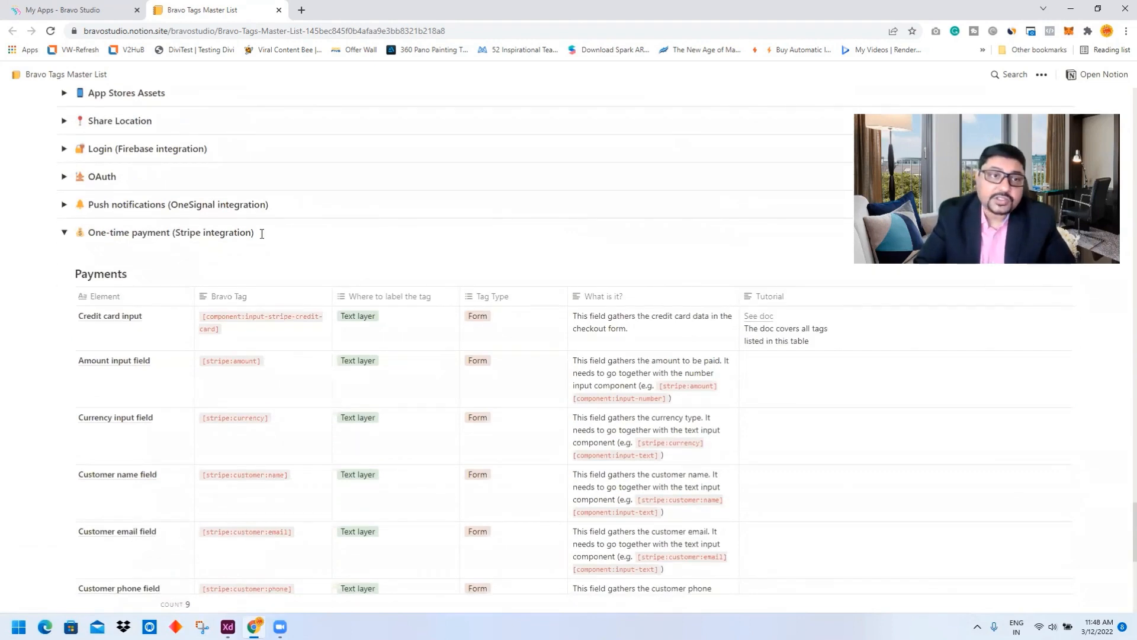
pyautogui.scroll(-4, 148, 332)
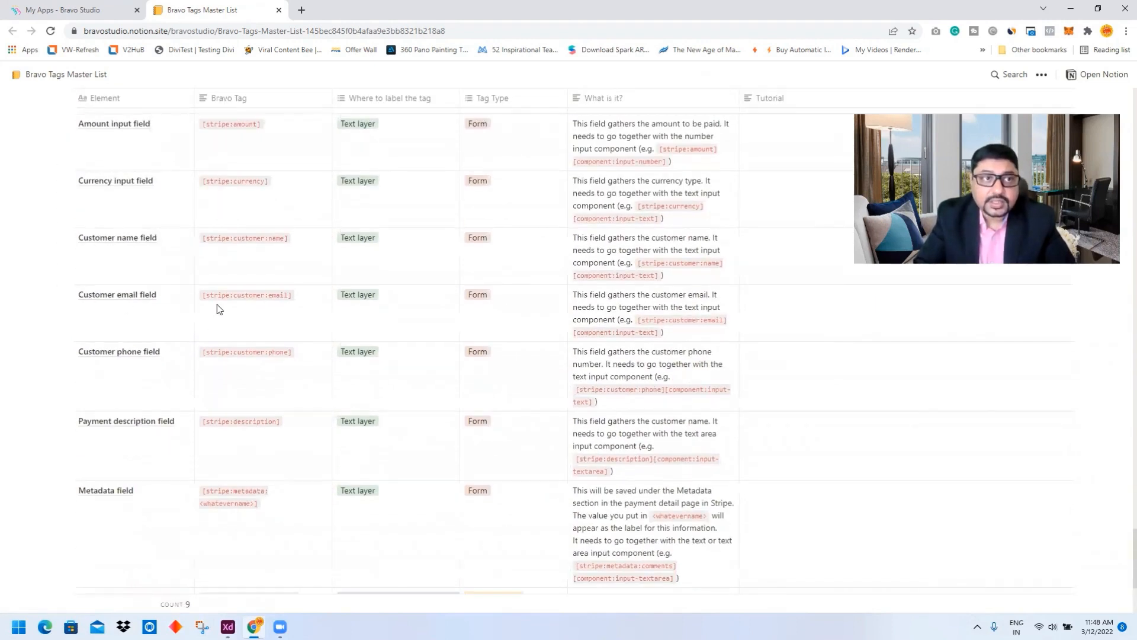
pyautogui.scroll(3, 142, 299)
pyautogui.scroll(-2, 136, 300)
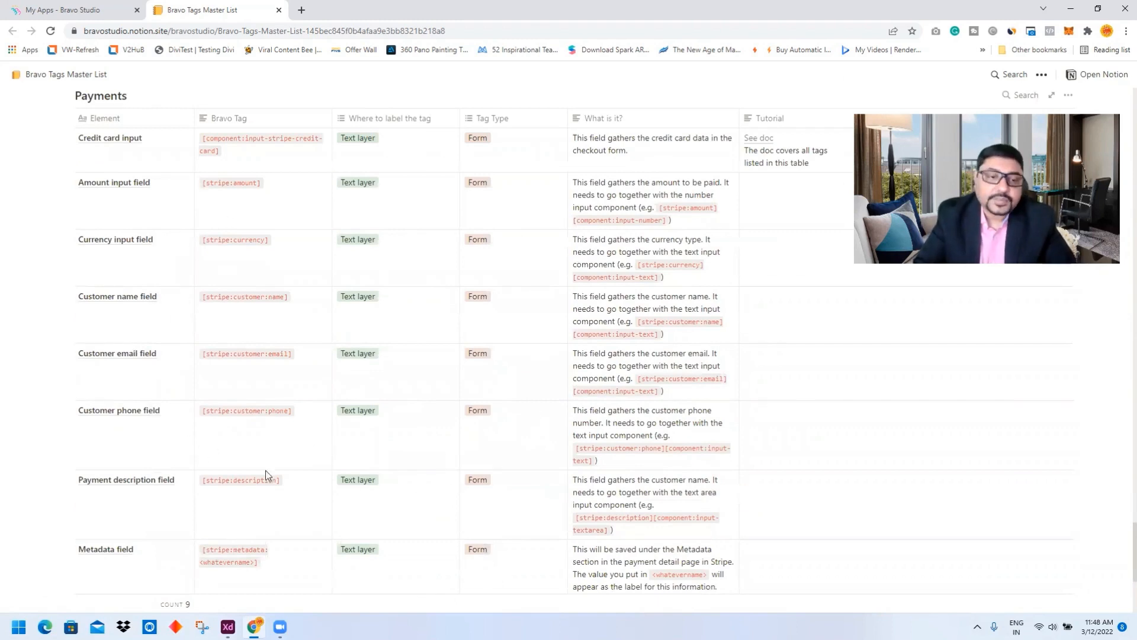
# Switch to Adobe XD and look over the app icon artboard in the my-digital_abstract_paintings document
pyautogui.click(228, 627)
pyautogui.click(553, 559)
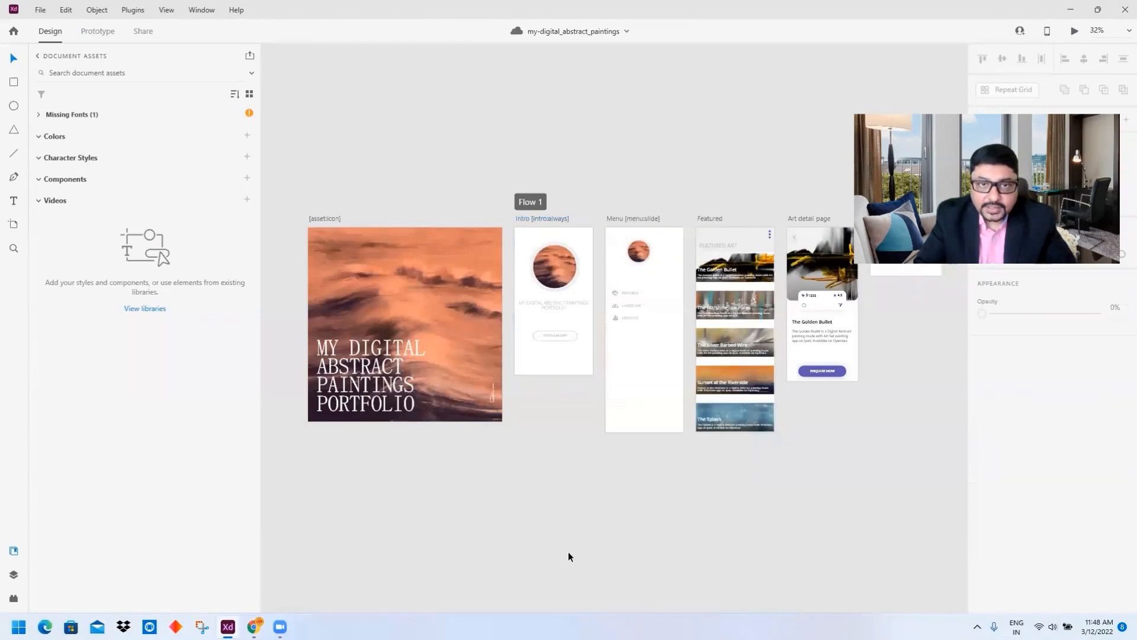
pyautogui.moveTo(294, 196); pyautogui.dragTo(510, 438)
pyautogui.click(507, 474)
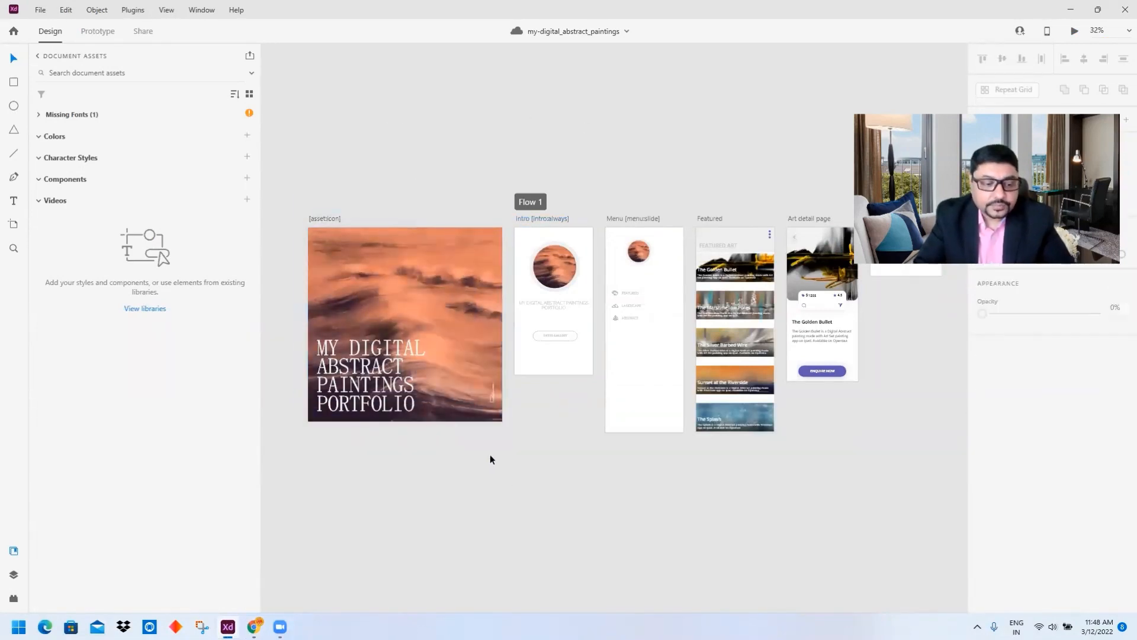
# Select the [asset:icon] artboard, show the document's layers, and inspect the group inside that artboard
pyautogui.keyDown('ctrl'); pyautogui.scroll(3, 489, 453); pyautogui.keyUp('ctrl')
pyautogui.moveTo(441, 427); pyautogui.dragTo(675, 542)
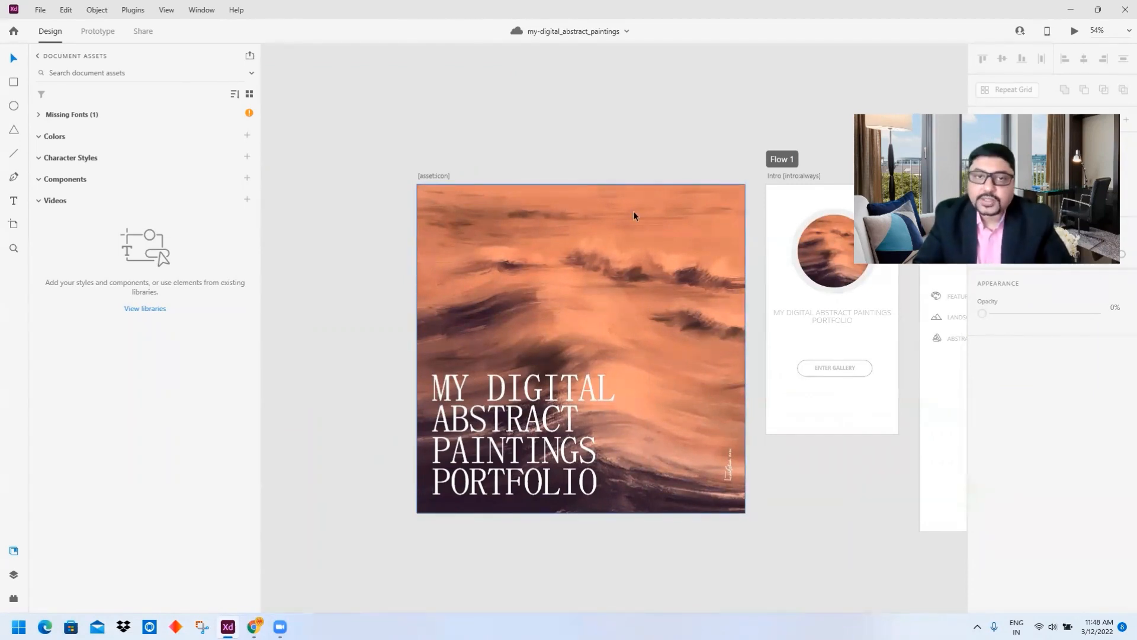
pyautogui.click(437, 176)
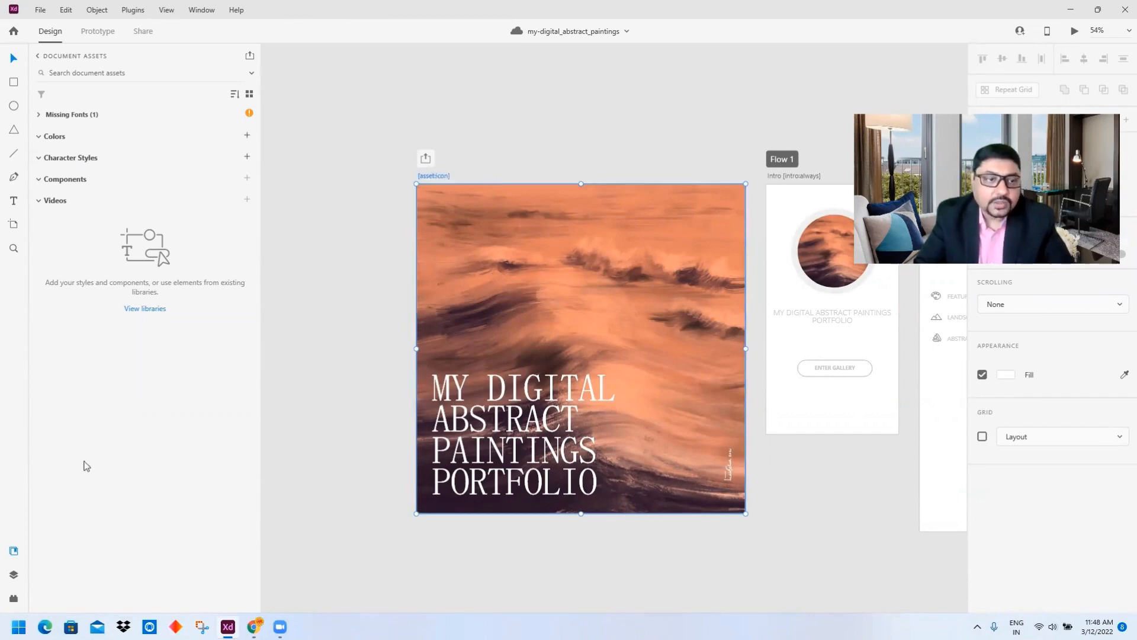
pyautogui.click(13, 574)
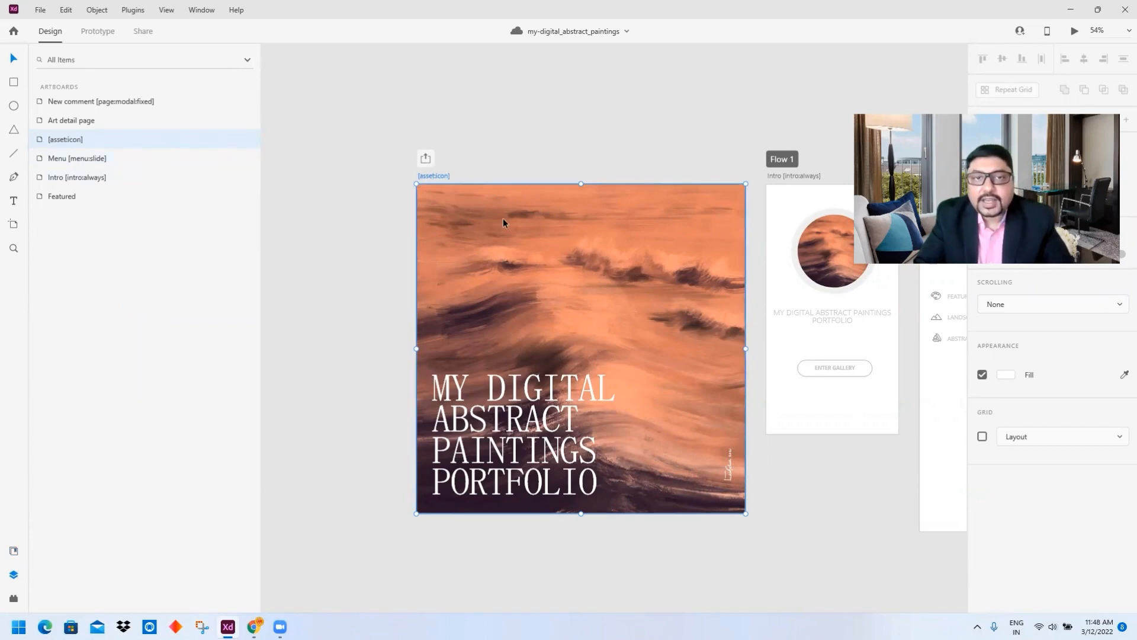
pyautogui.click(542, 259)
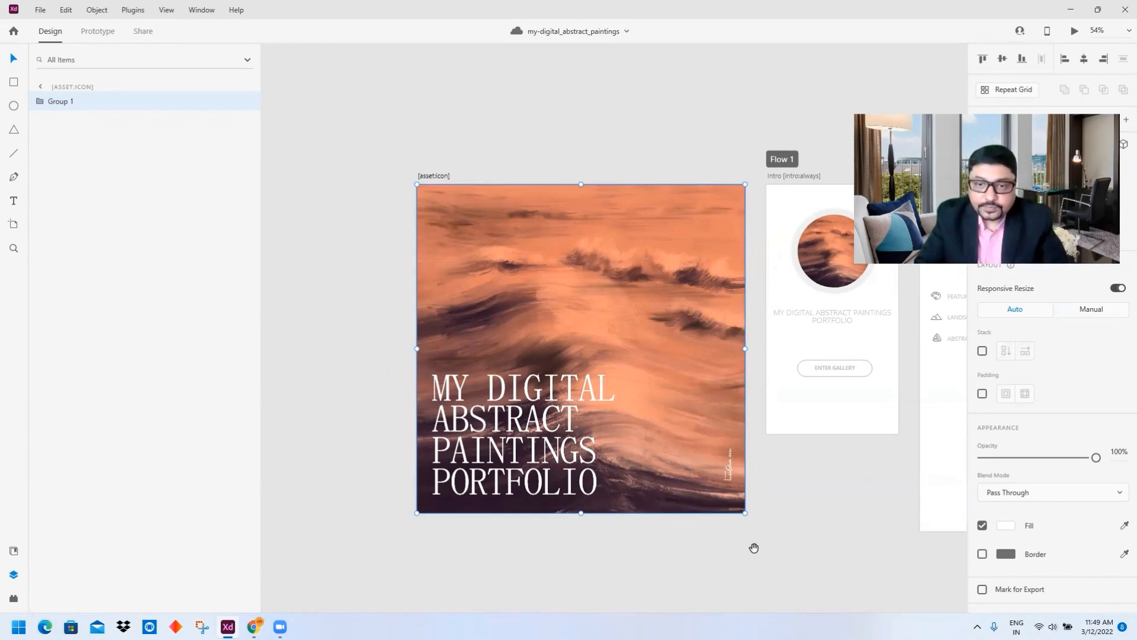
# Select the Intro [intro:always] artboard to check its tagged name in the layers list
pyautogui.hscroll(8, 752, 545)
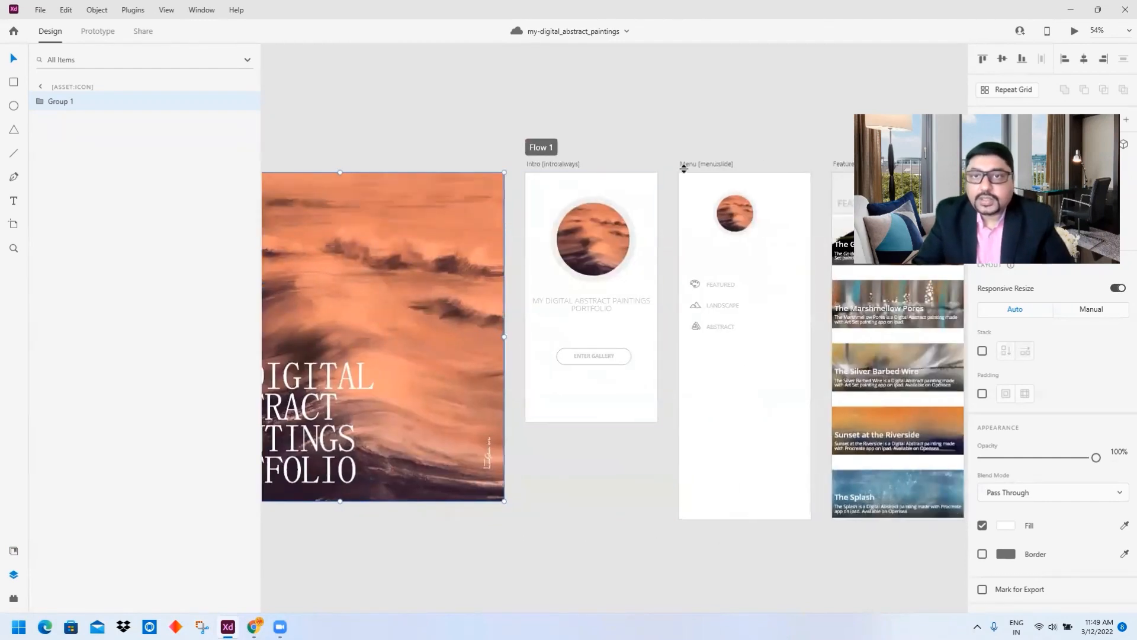
pyautogui.moveTo(713, 315); pyautogui.dragTo(561, 454)
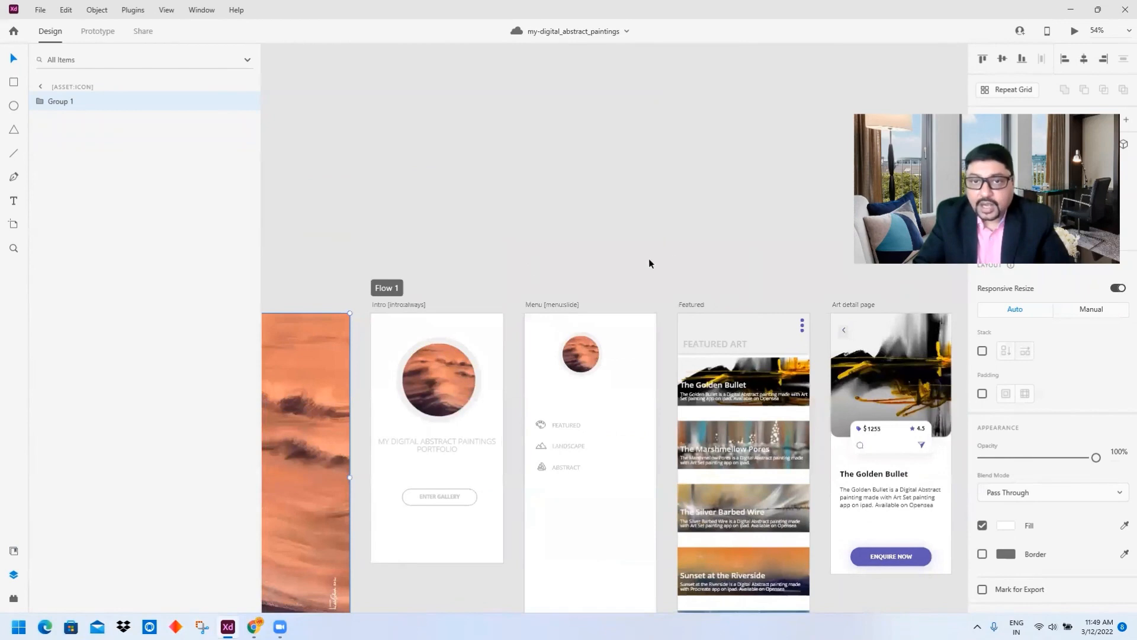
pyautogui.moveTo(652, 254); pyautogui.dragTo(705, 97)
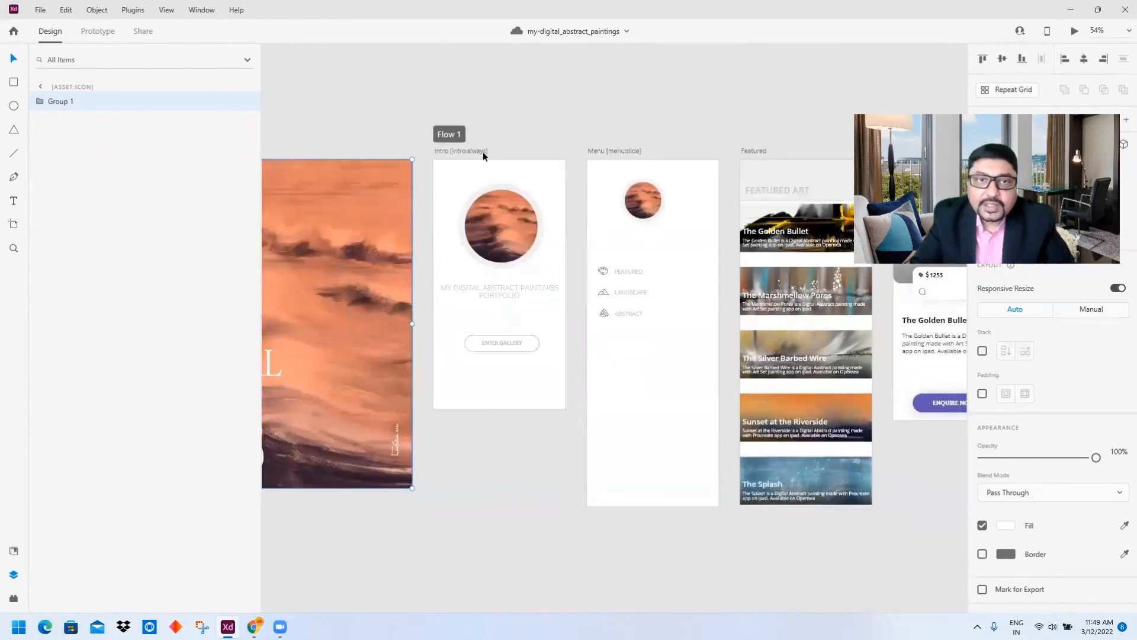
pyautogui.click(456, 151)
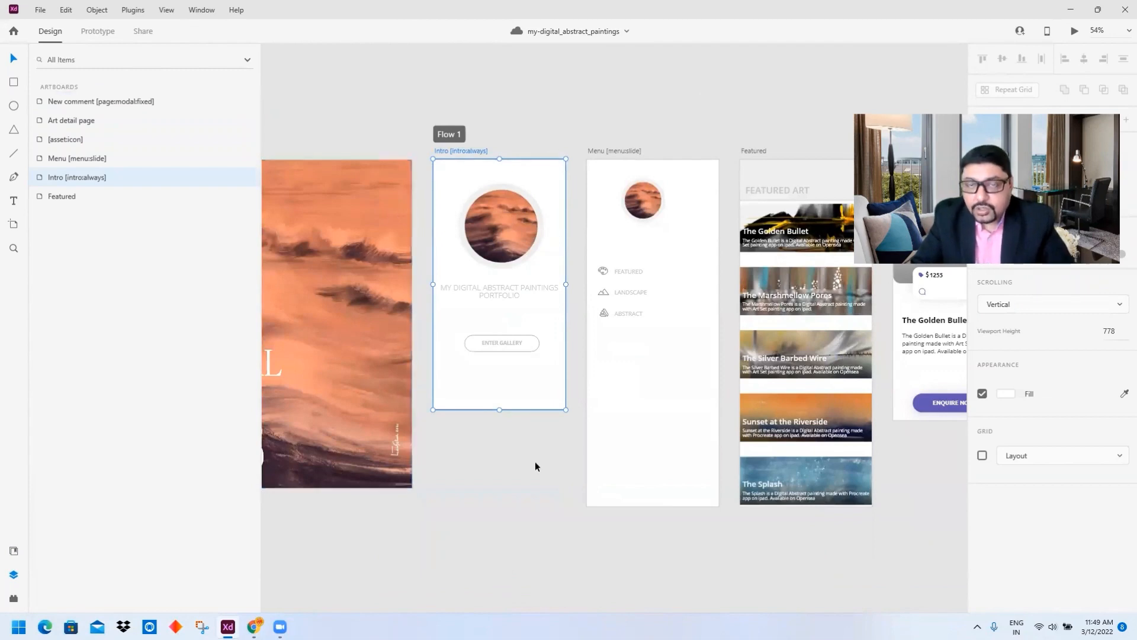
# Inspect the intro artboard's [container] group and its circular image layer, ending with the whole container selected
pyautogui.click(490, 187)
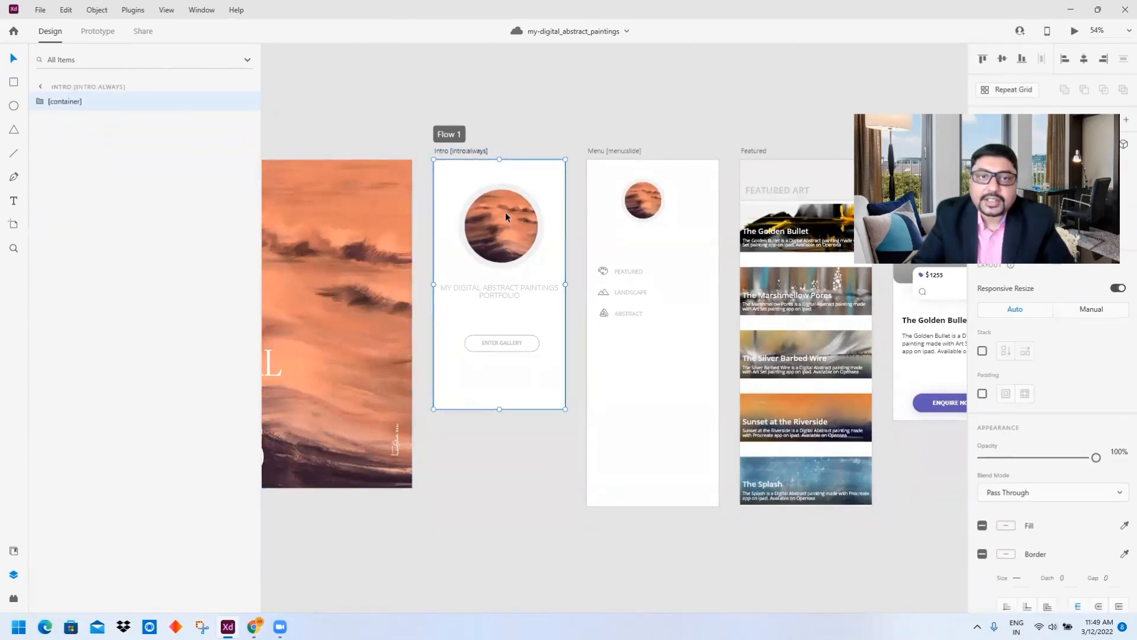
pyautogui.doubleClick(506, 212)
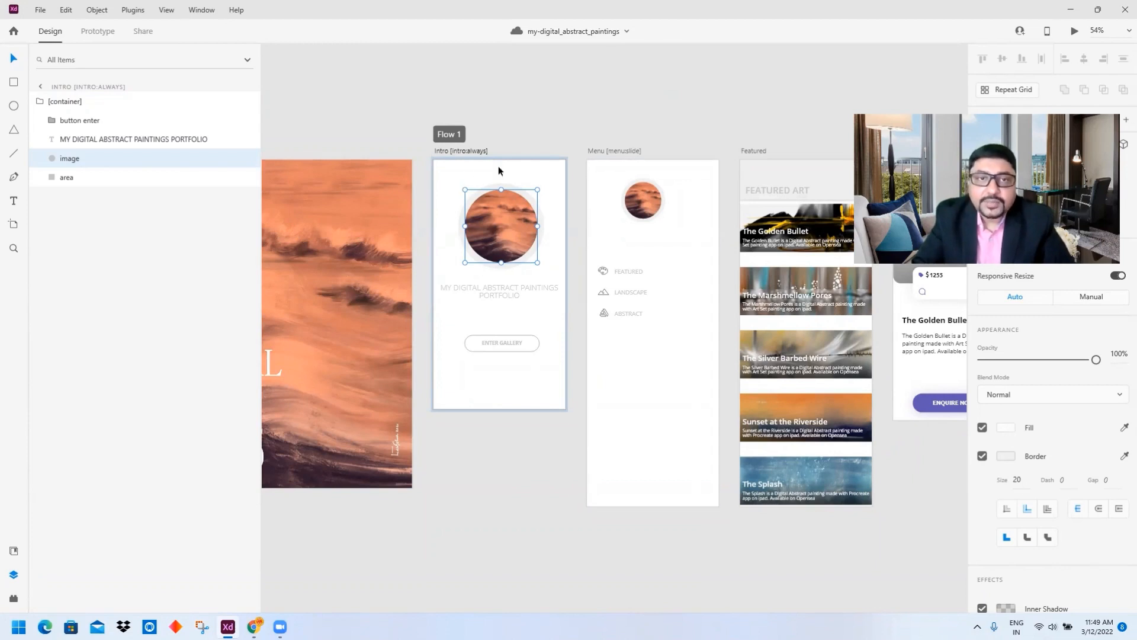
pyautogui.click(563, 121)
pyautogui.click(496, 214)
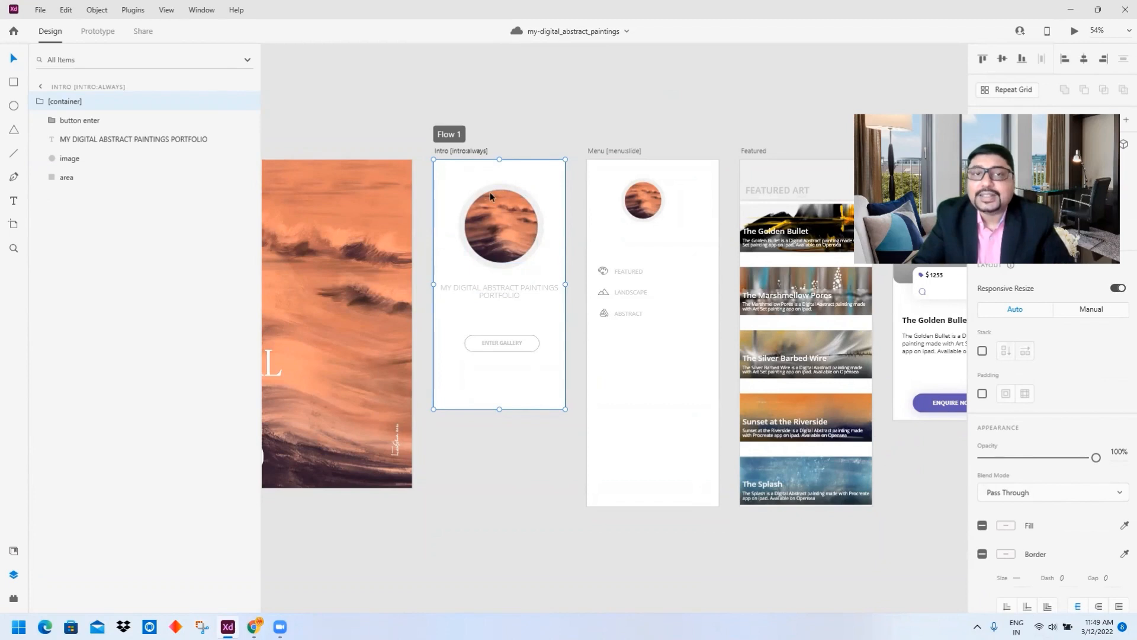
# Inspect the circular image, the area rectangle and the portfolio title text inside the intro artboard's [container] group
pyautogui.doubleClick(489, 192)
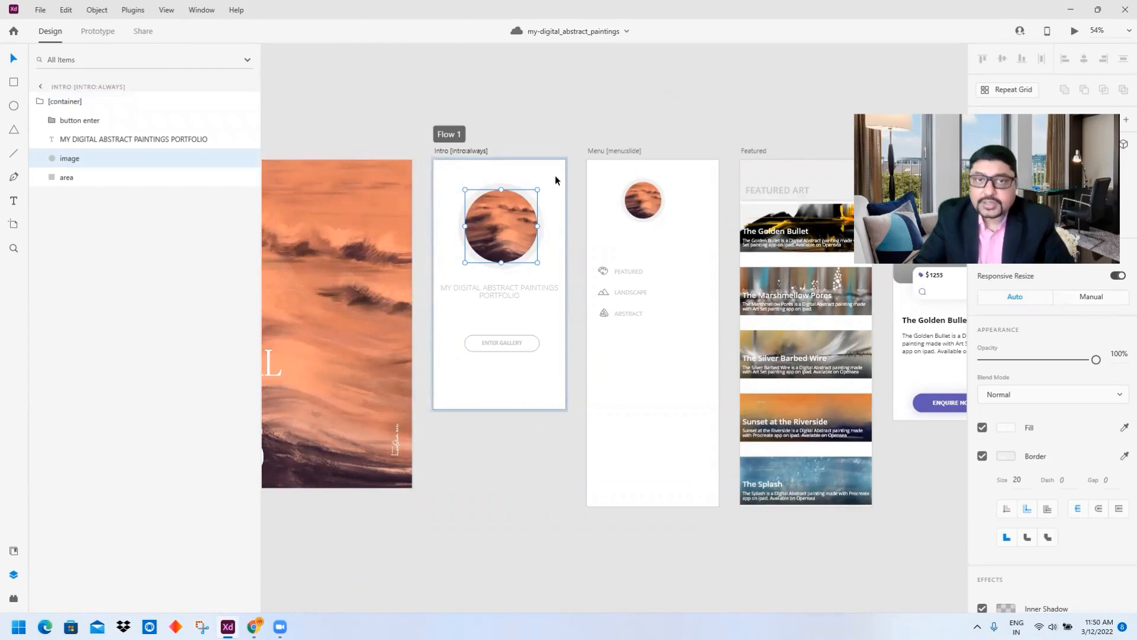
pyautogui.click(74, 178)
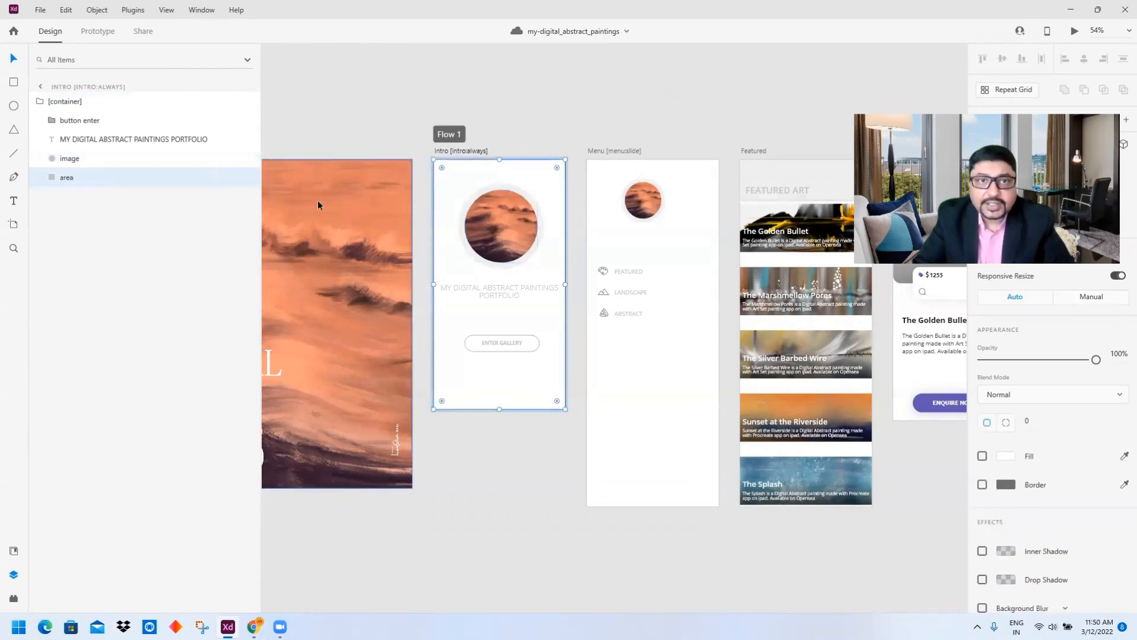
pyautogui.moveTo(452, 177); pyautogui.dragTo(493, 162)
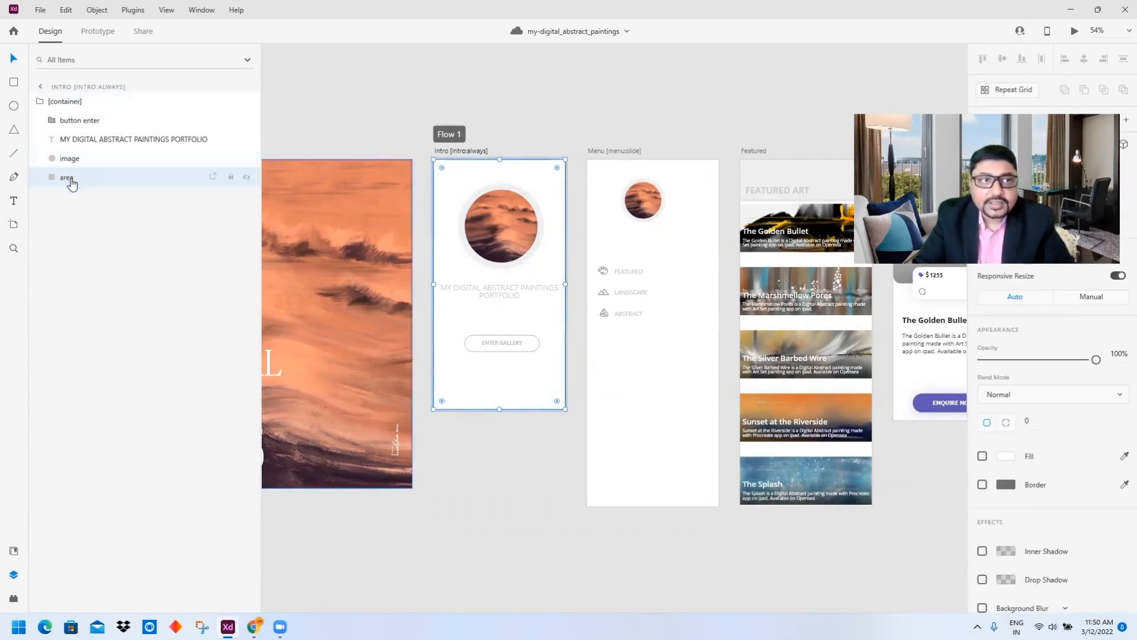
pyautogui.click(509, 451)
pyautogui.click(489, 286)
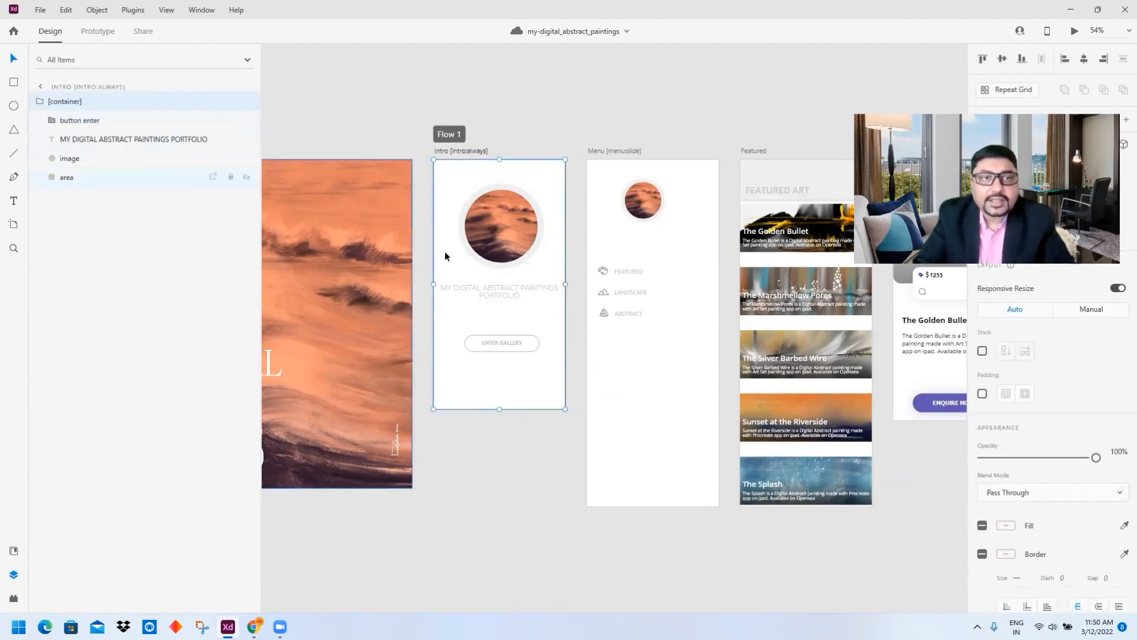
pyautogui.doubleClick(488, 288)
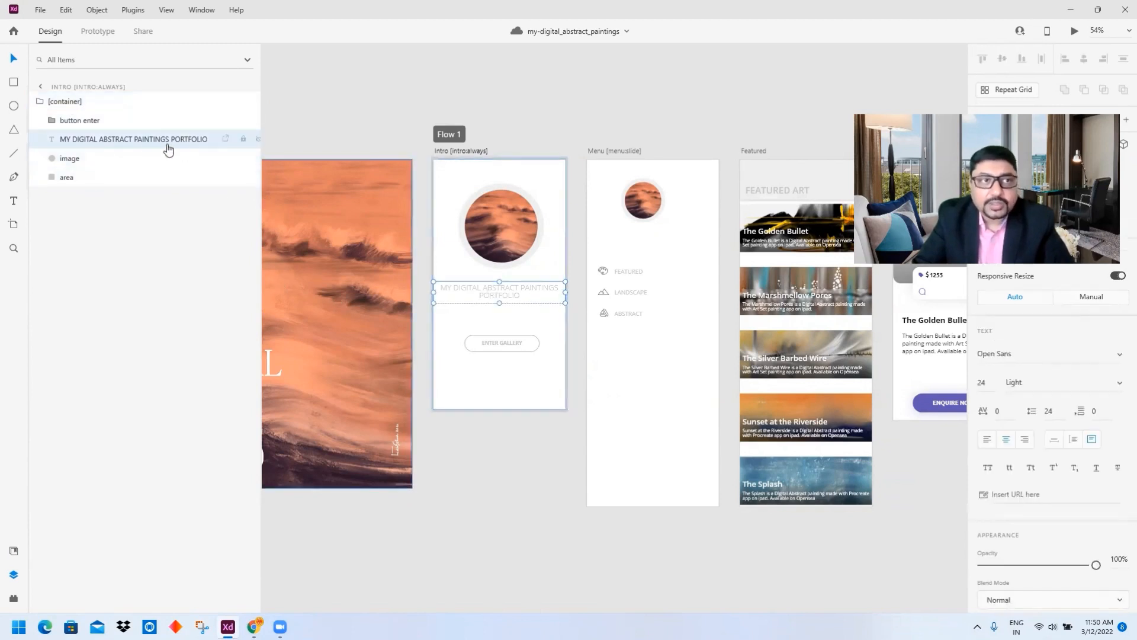
# Inspect the button enter group of the intro artboard, expanding it to check its area layer and collapsing it again
pyautogui.click(506, 349)
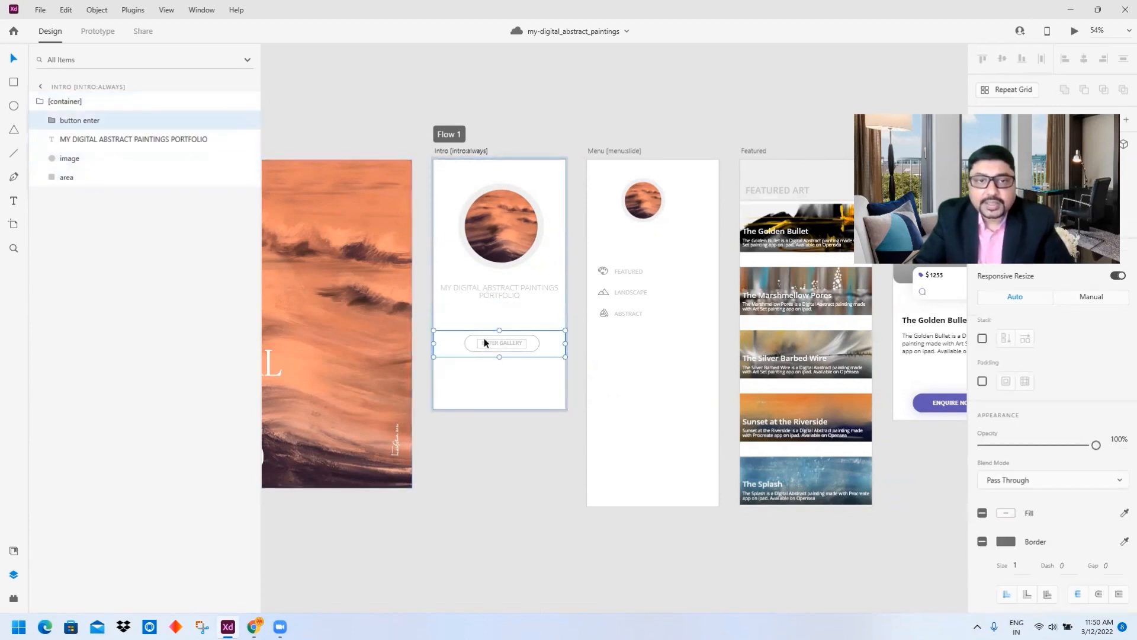
pyautogui.click(52, 122)
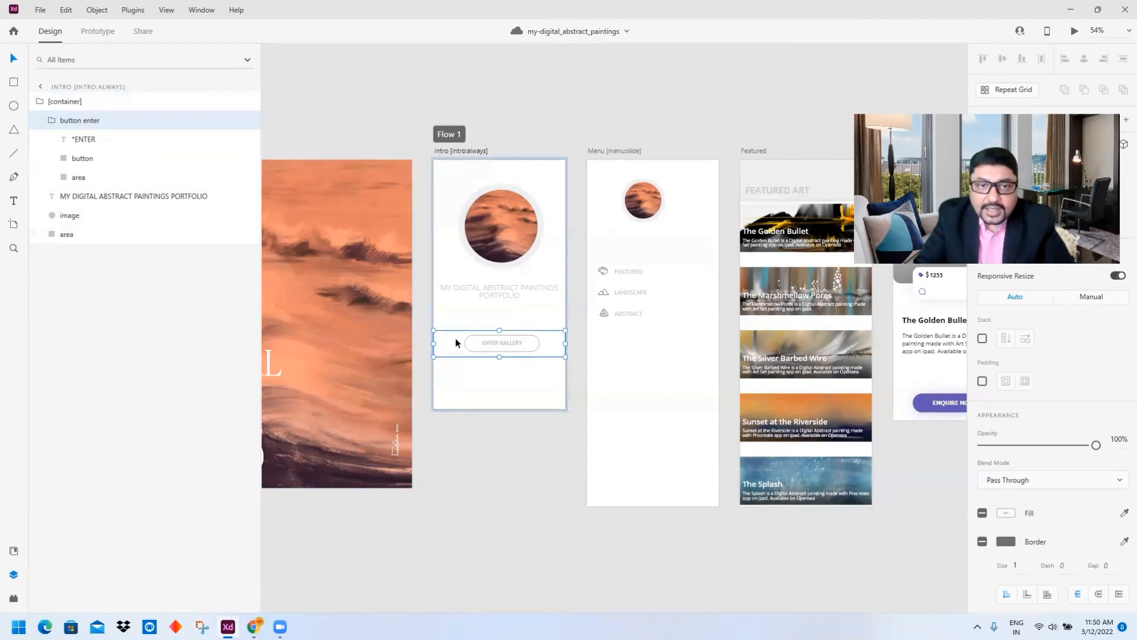
pyautogui.click(106, 178)
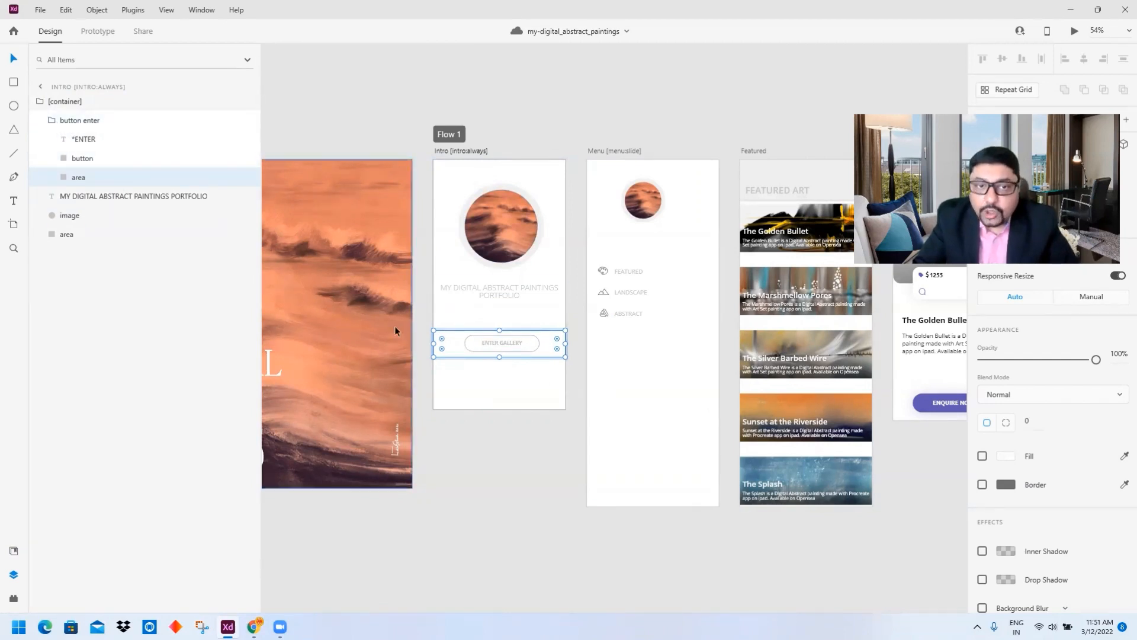
pyautogui.click(89, 120)
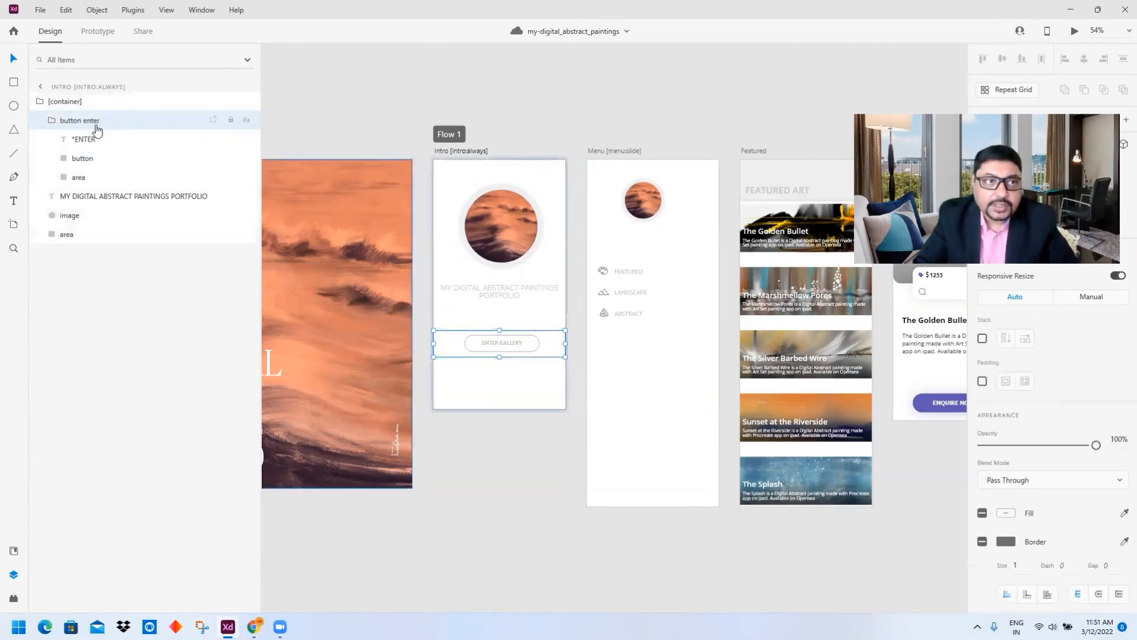
pyautogui.click(50, 121)
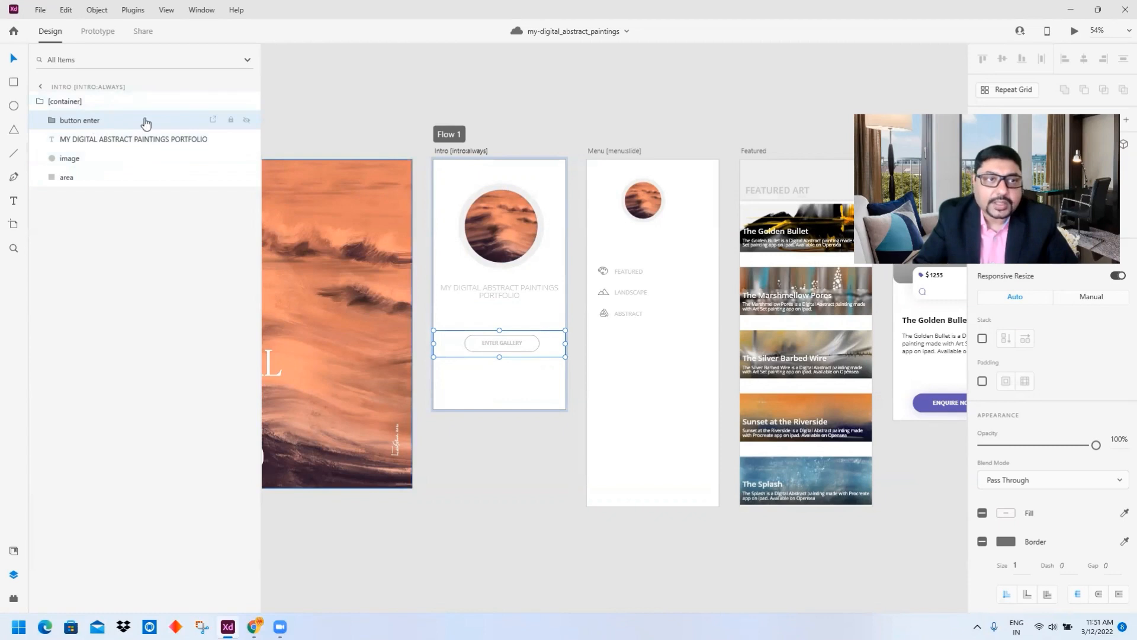
# Review the title text, area and [container] layers of the intro artboard once more and clear the selection
pyautogui.click(95, 140)
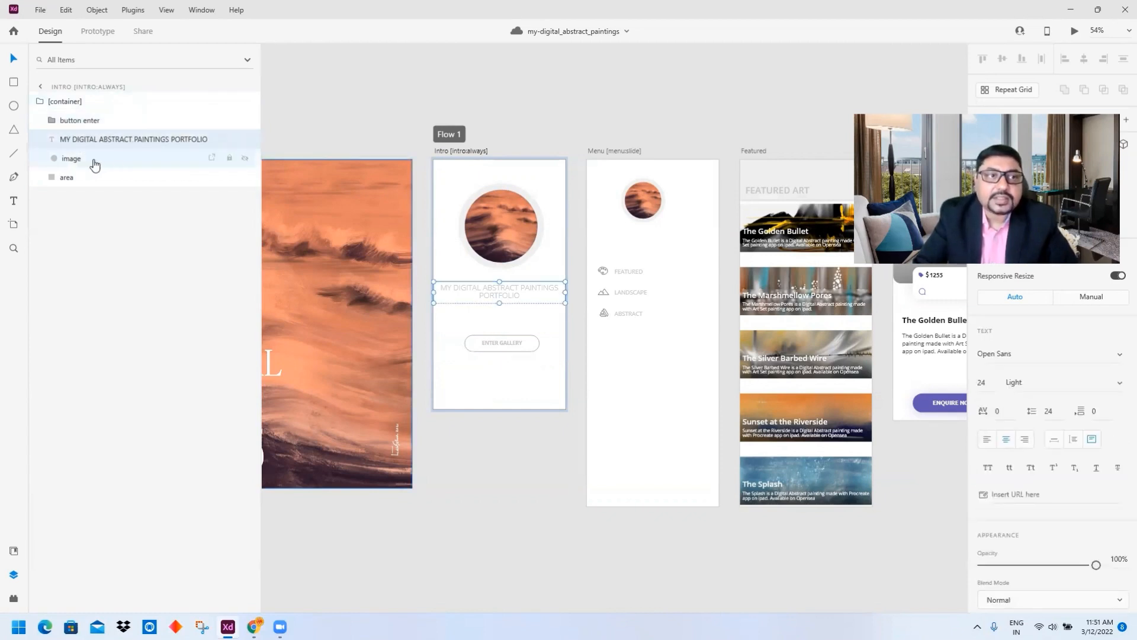
pyautogui.click(89, 177)
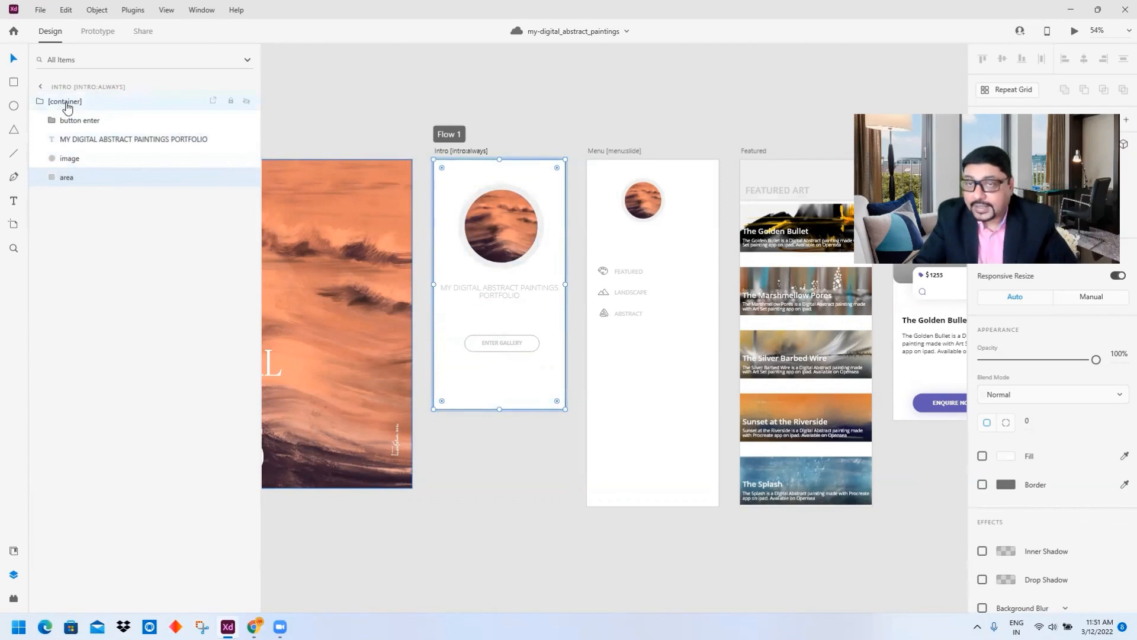
pyautogui.click(67, 104)
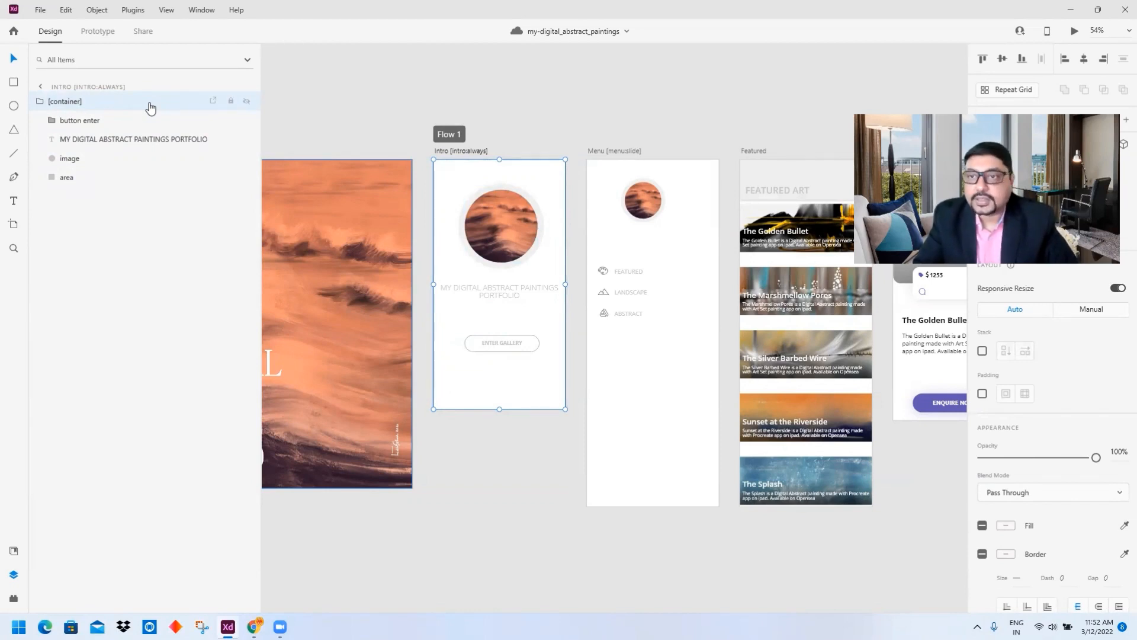
pyautogui.click(594, 115)
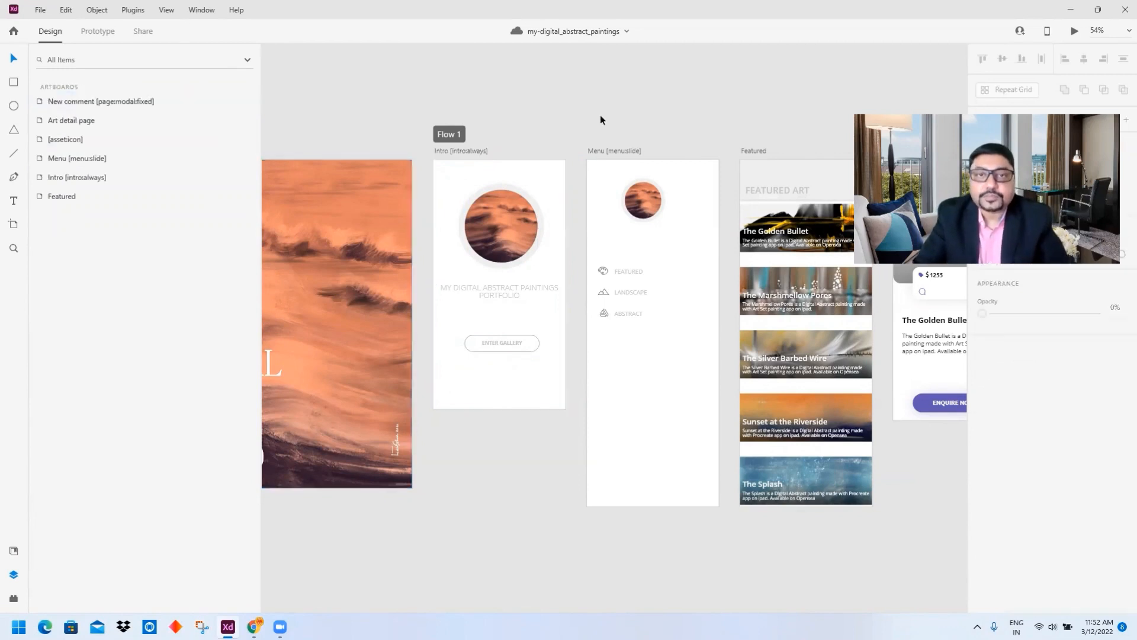
# Examine the Menu [menu:slide] artboard's tagged name and the menu button in the Featured artboard's [container:top-bar] group
pyautogui.hscroll(3, 630, 122)
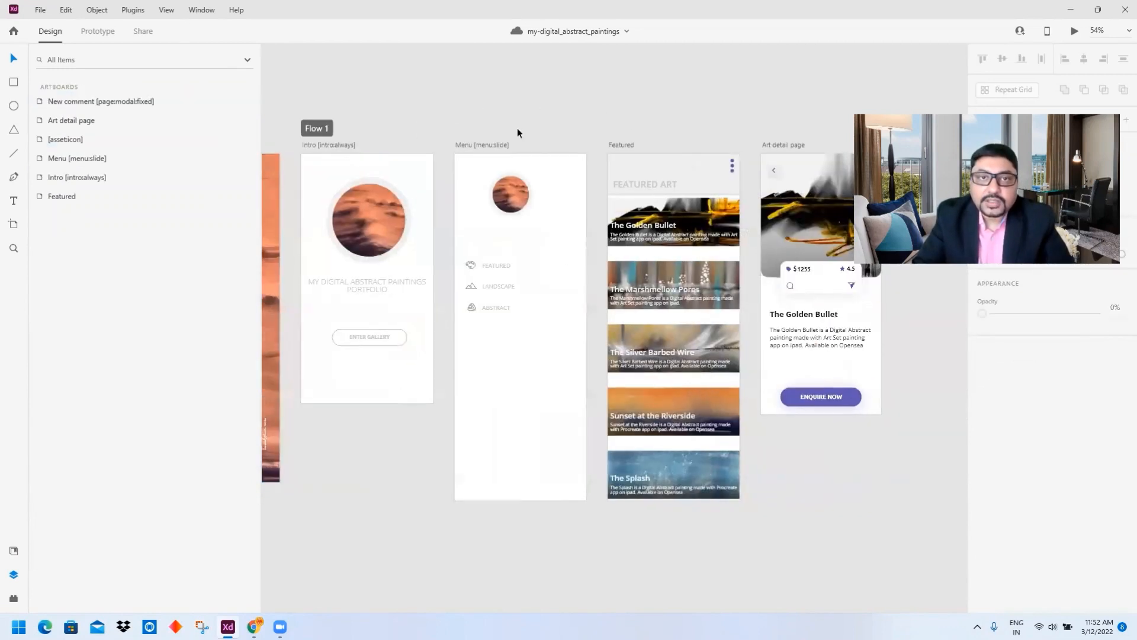
pyautogui.click(485, 144)
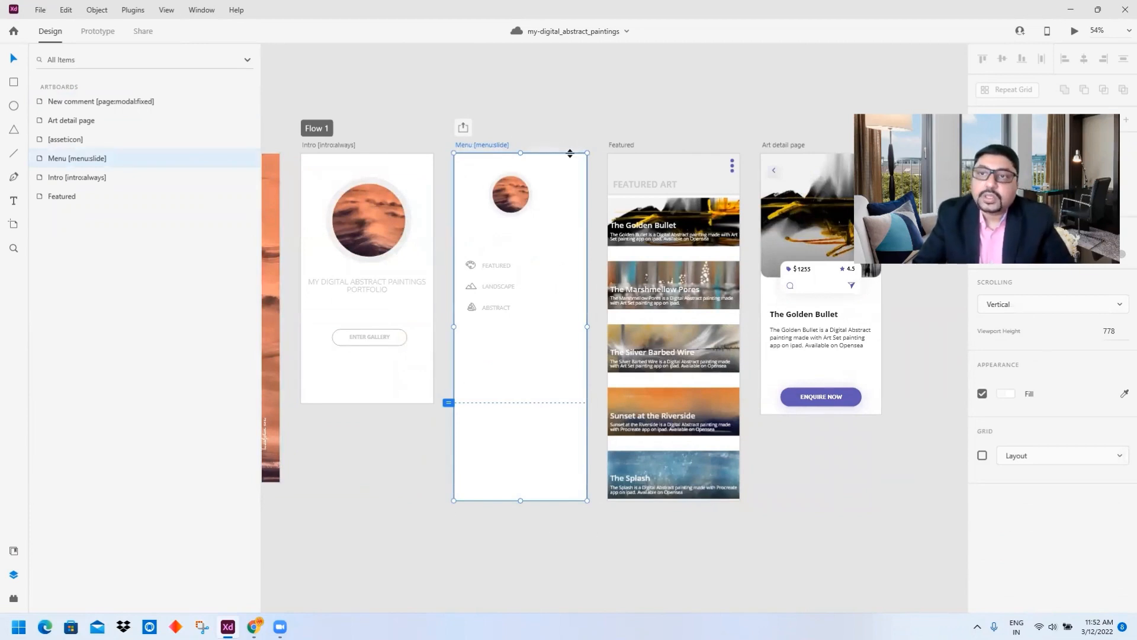
pyautogui.click(732, 168)
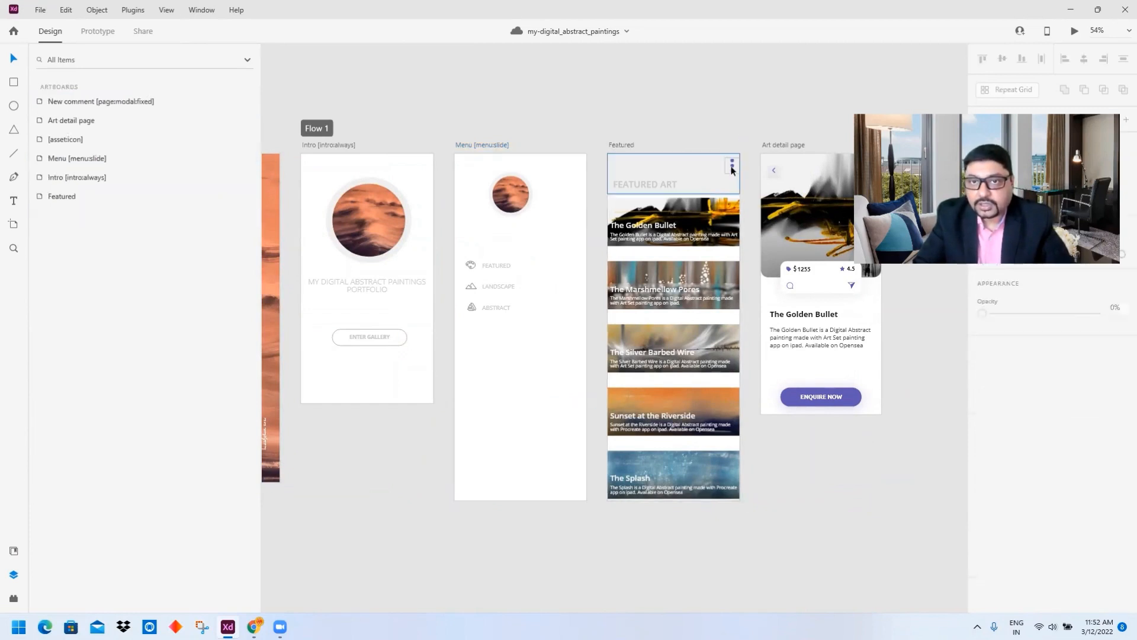
pyautogui.doubleClick(732, 169)
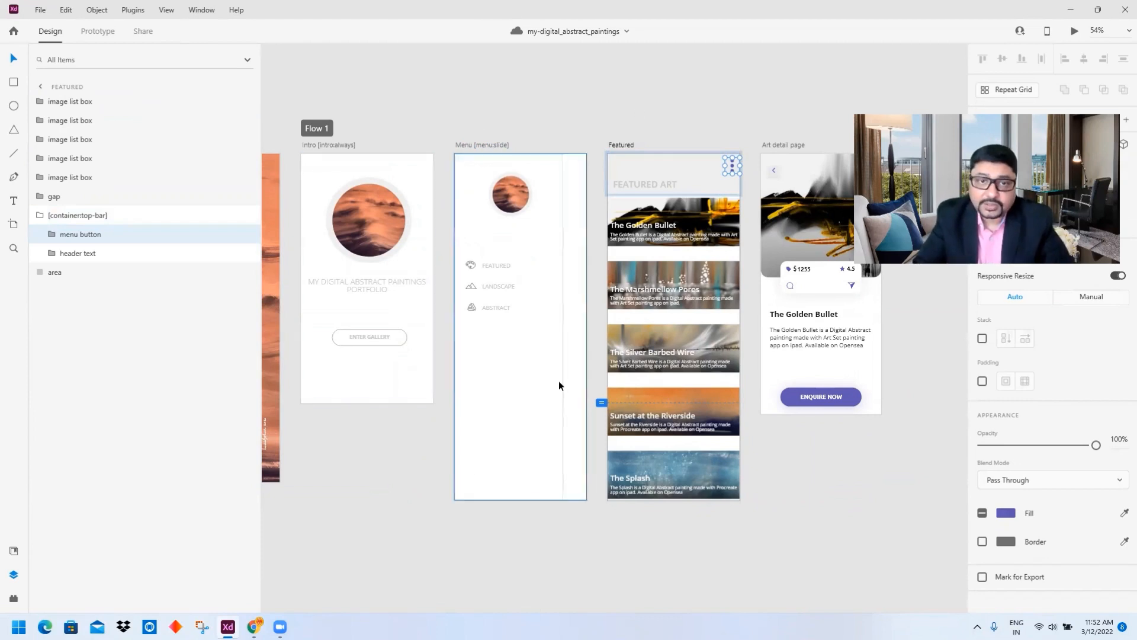
pyautogui.click(492, 146)
# Switch to the Bravo Tags Master List in Chrome and expand its Menus section to read the slide menu tag
pyautogui.moveTo(254, 626)
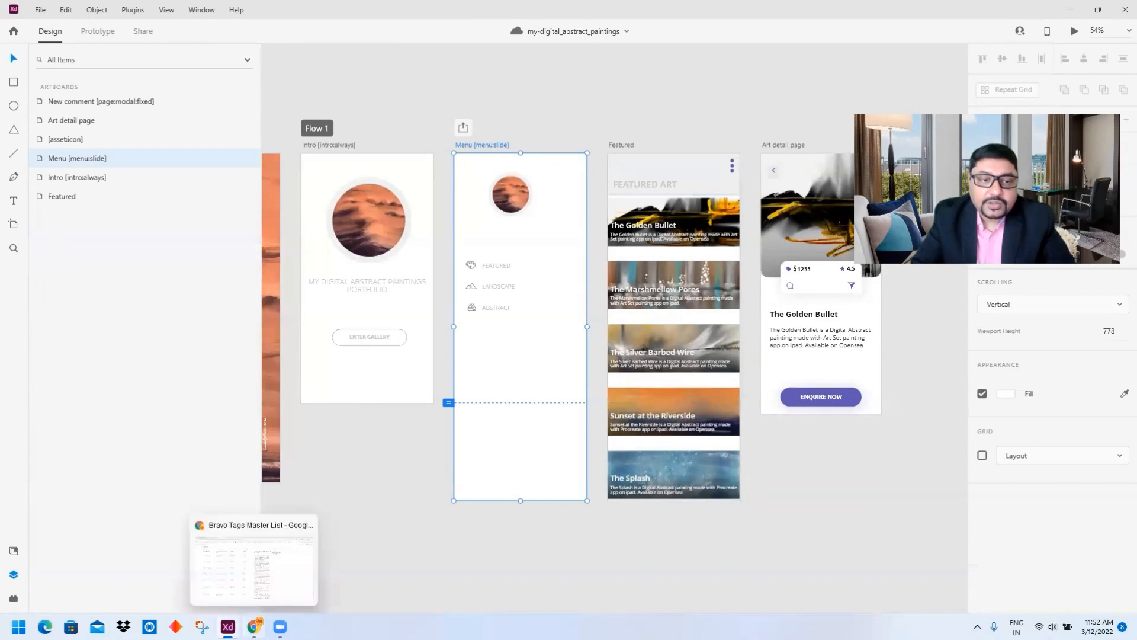
pyautogui.click(253, 560)
pyautogui.scroll(-10, 236, 253)
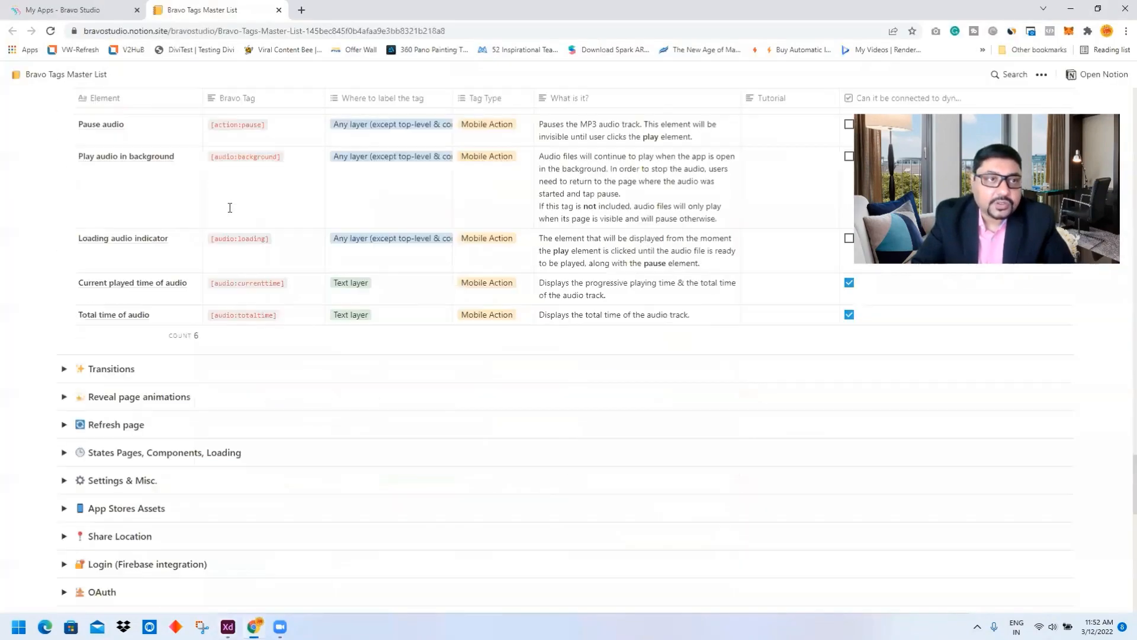
pyautogui.scroll(5, 230, 208)
pyautogui.scroll(20, 230, 207)
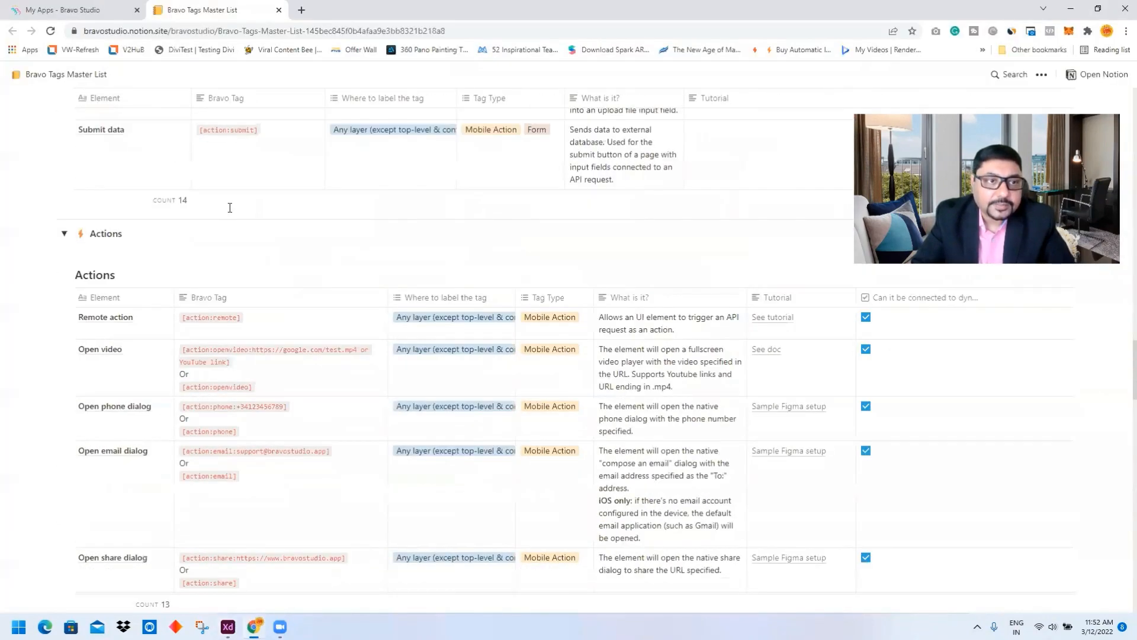
pyautogui.scroll(20, 228, 208)
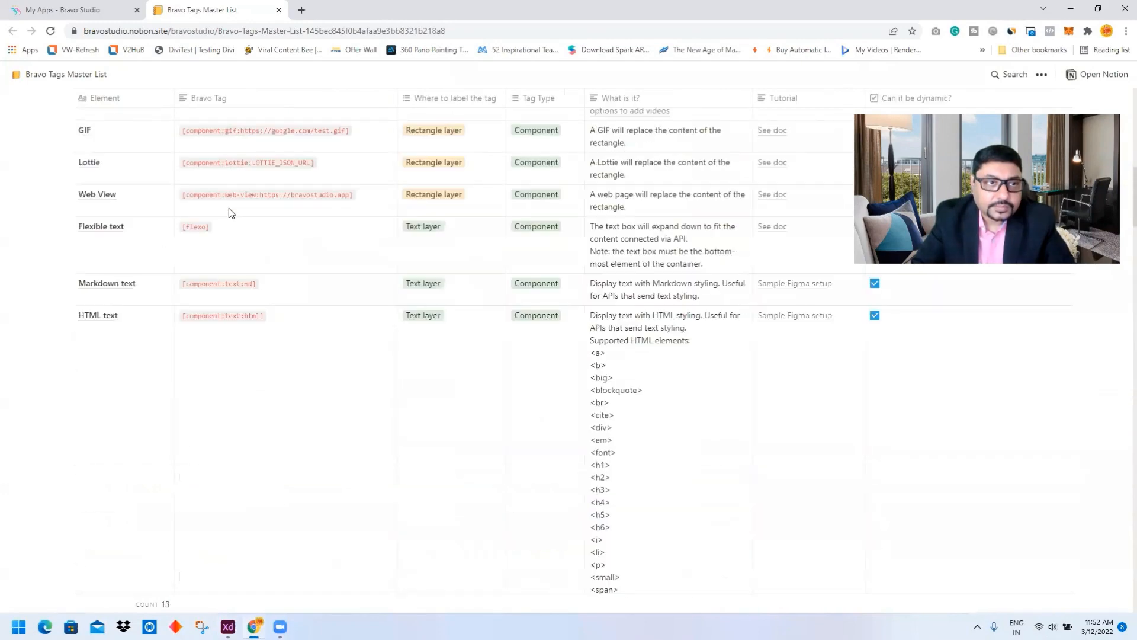
pyautogui.scroll(-3, 228, 208)
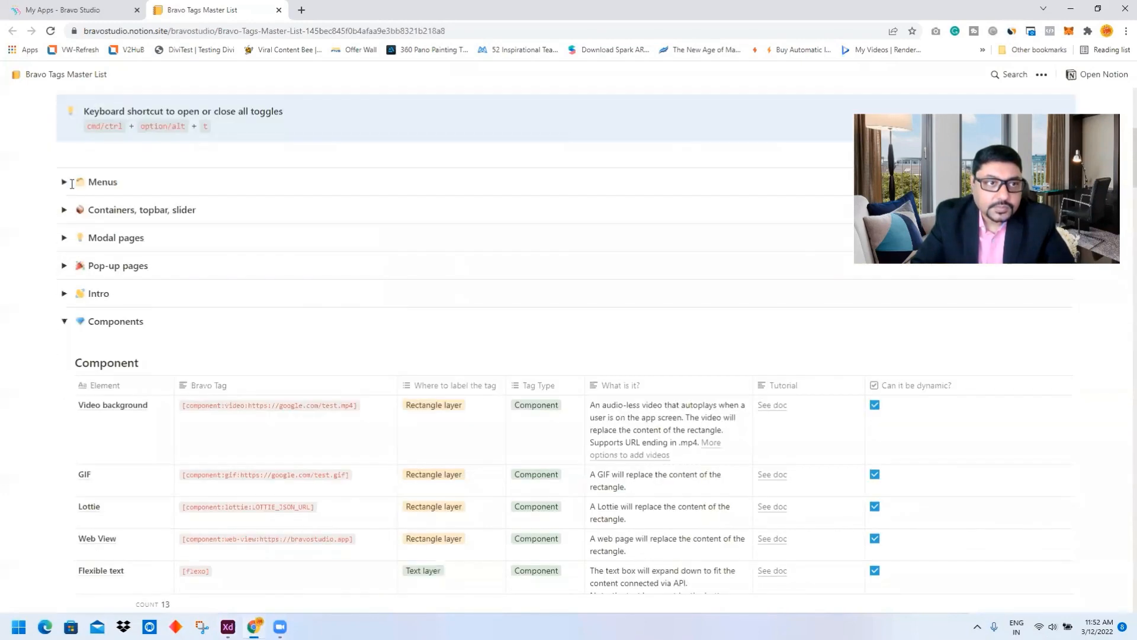
pyautogui.click(64, 182)
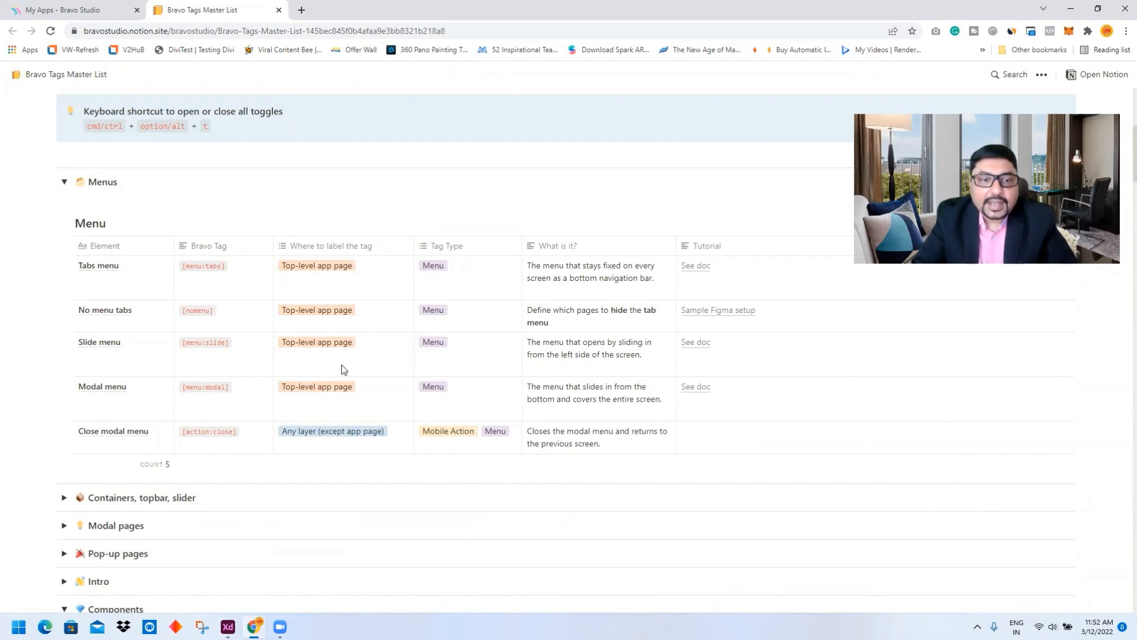
# Switch back to Adobe XD and inspect the base layer inside the Menu [menu:slide] artboard
pyautogui.click(228, 626)
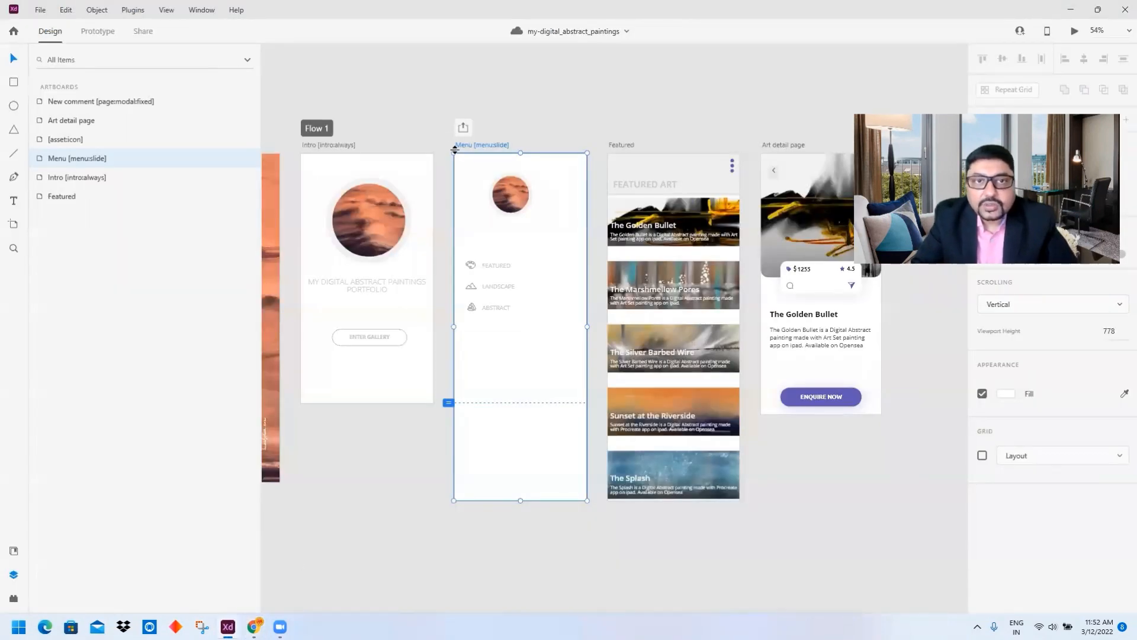
pyautogui.click(472, 141)
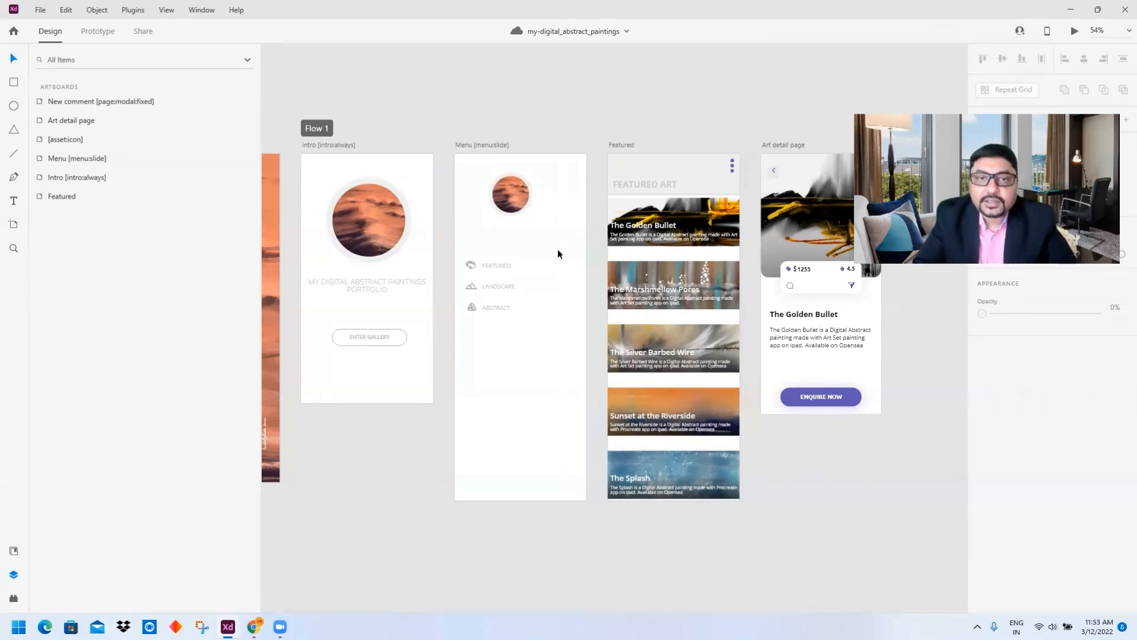
pyautogui.click(563, 209)
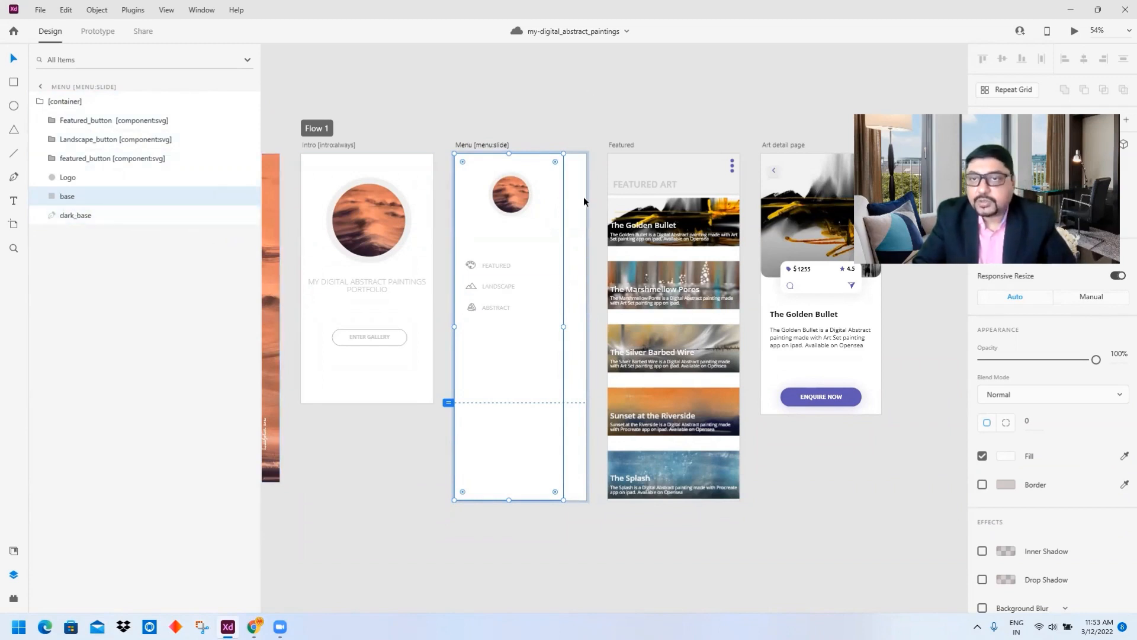
# Delete the dark_base layer from the Menu [menu:slide] artboard's [container] group
pyautogui.click(125, 221)
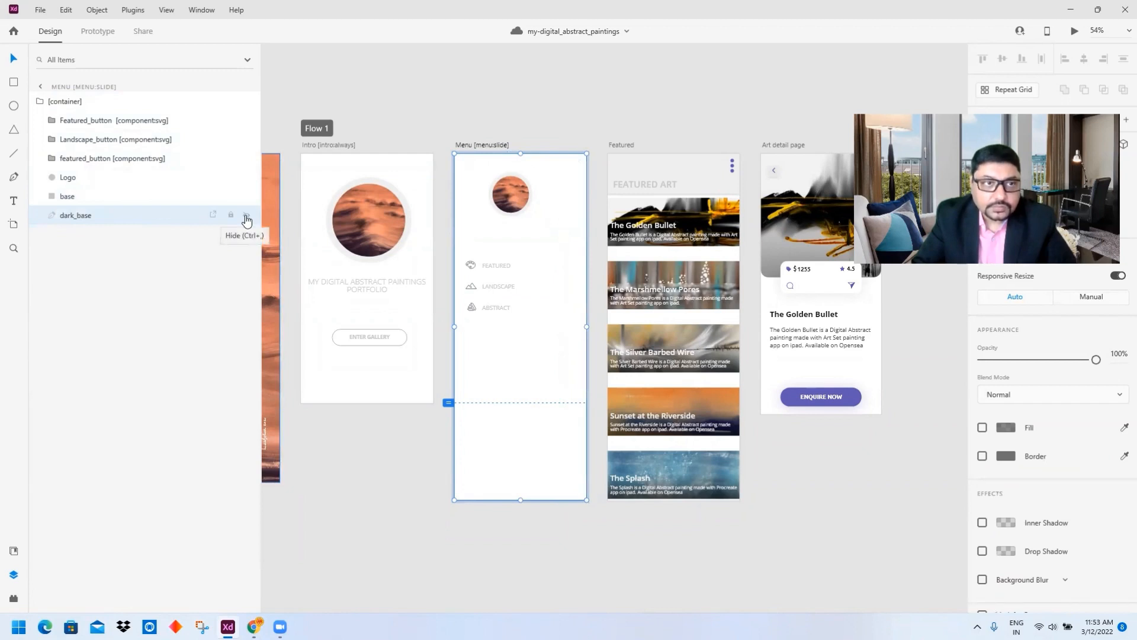
pyautogui.rightClick(145, 217)
pyautogui.click(172, 311)
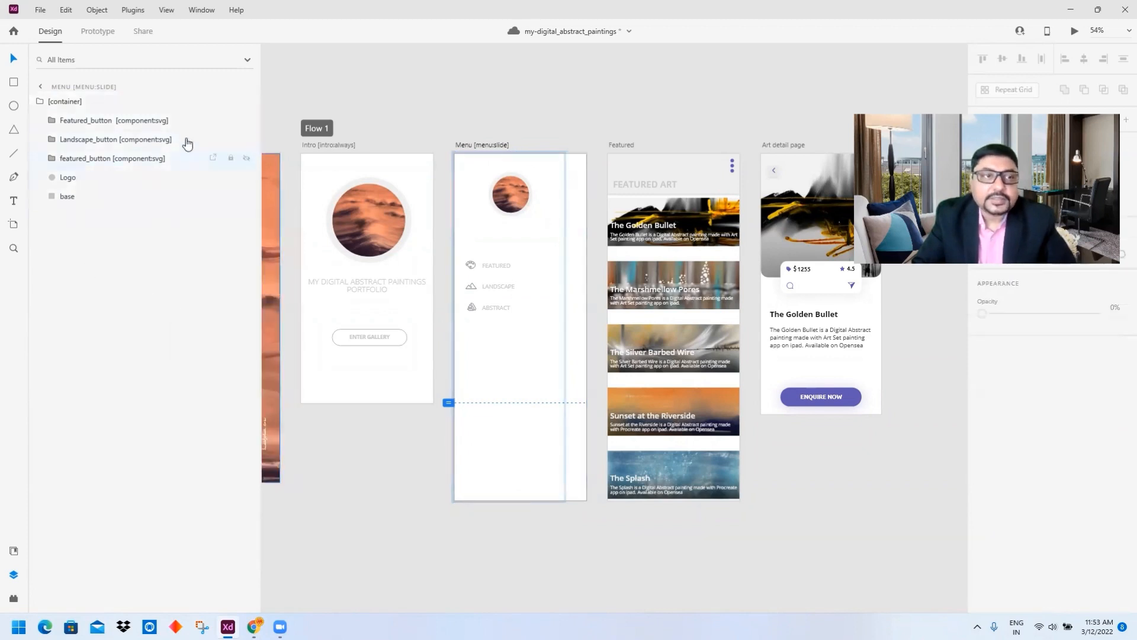
# Inspect the menu artboard's base and Logo layers and its button groups tagged [component:svg]
pyautogui.click(64, 196)
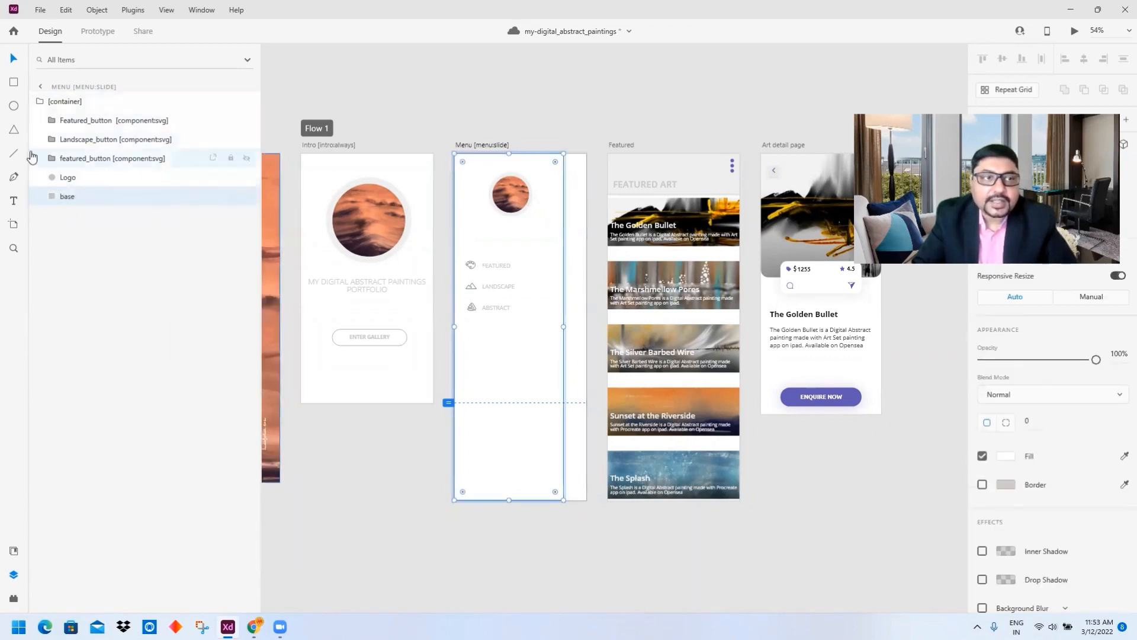
pyautogui.click(68, 177)
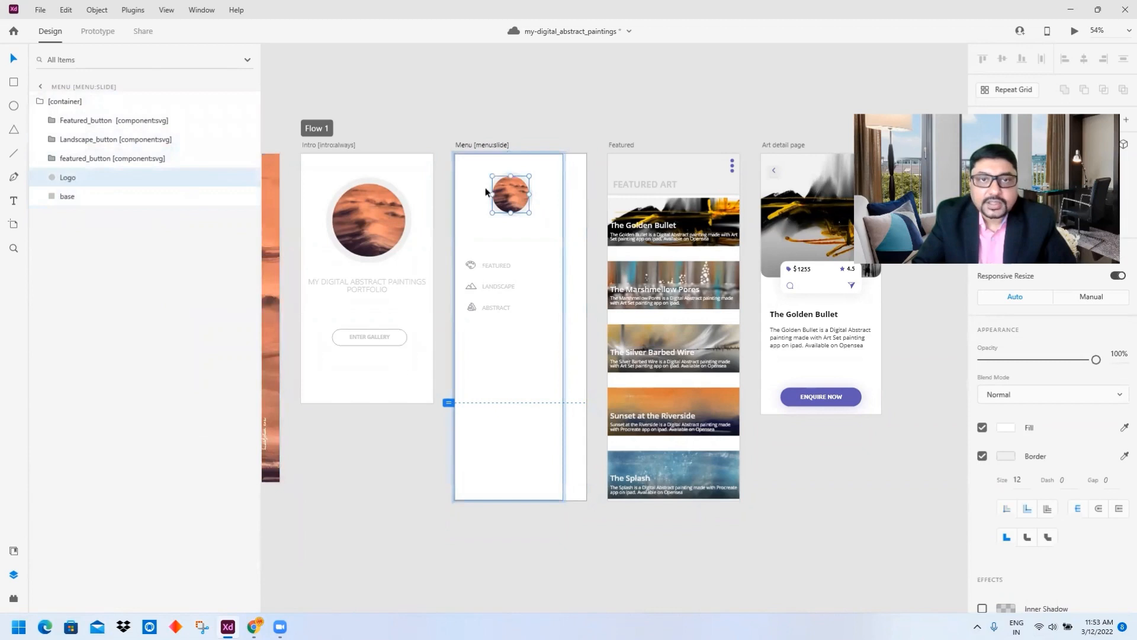
pyautogui.click(90, 160)
pyautogui.click(98, 140)
pyautogui.click(102, 122)
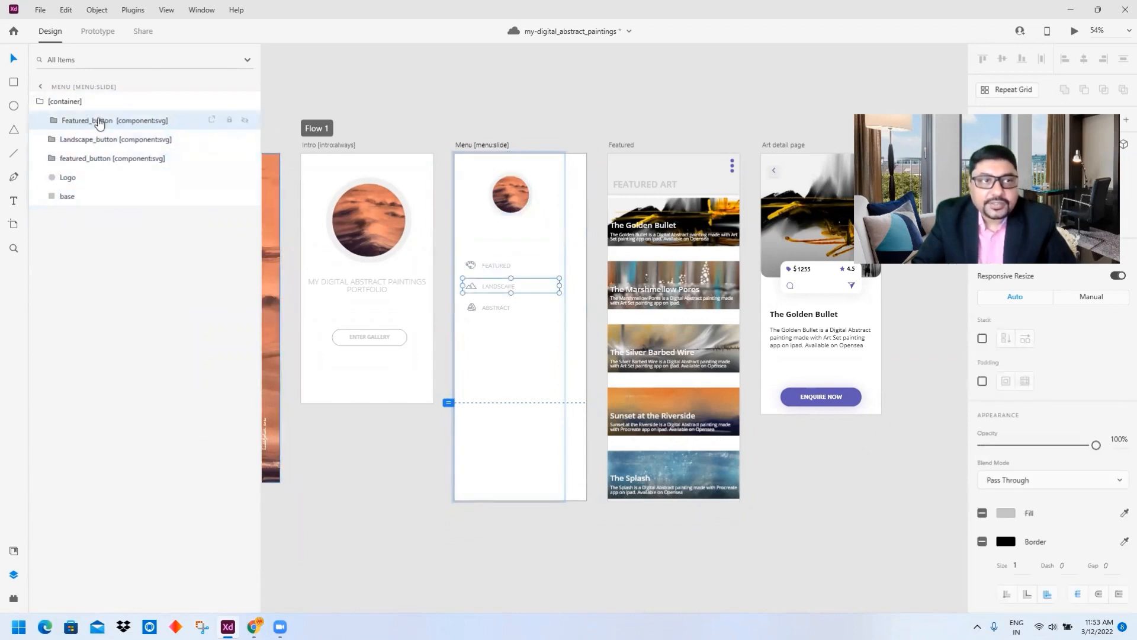
# Expand the featured_button [component:svg] group and check its Icon map-art-gallery layer
pyautogui.click(83, 158)
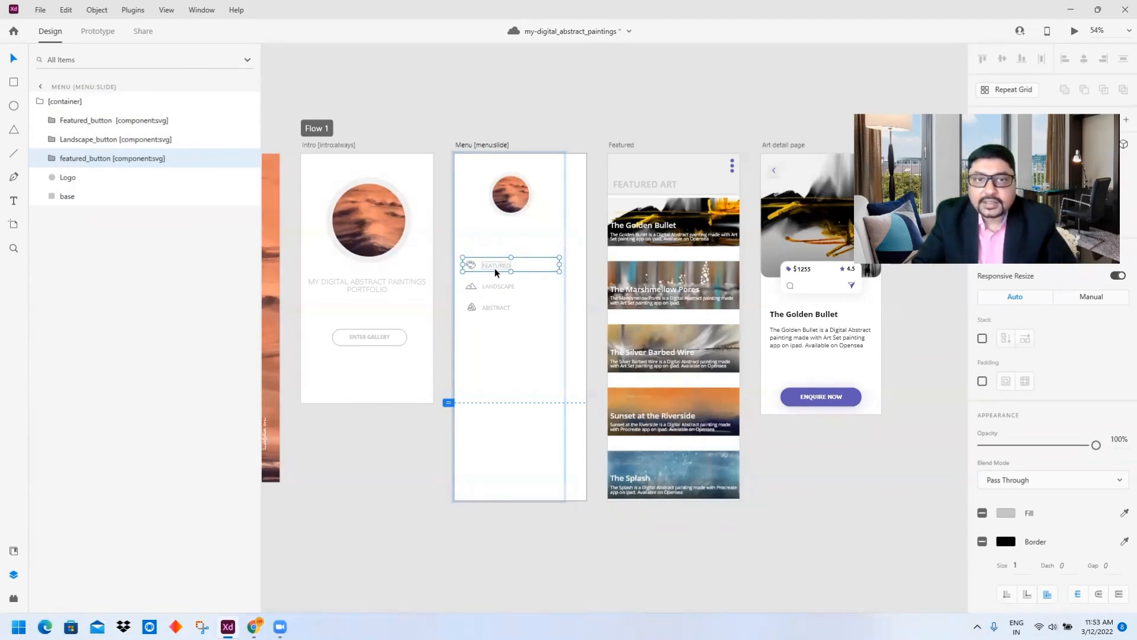
pyautogui.click(50, 160)
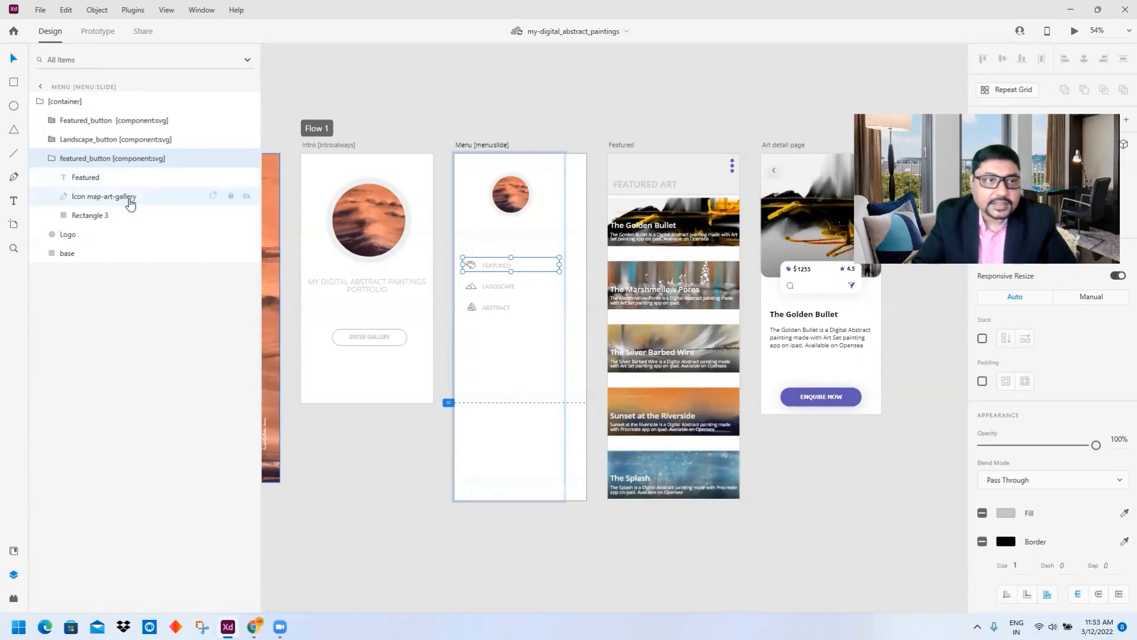
pyautogui.click(109, 196)
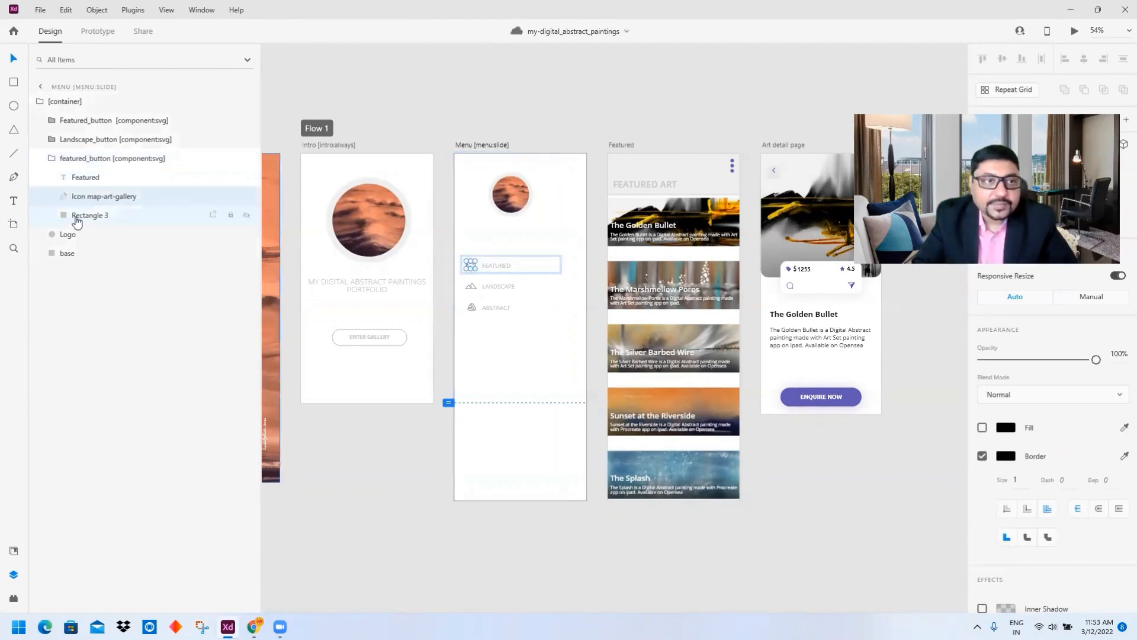
# Check the Rectangle 3 and Featured text layers inside the featured_button [component:svg] group and collapse the group
pyautogui.click(85, 216)
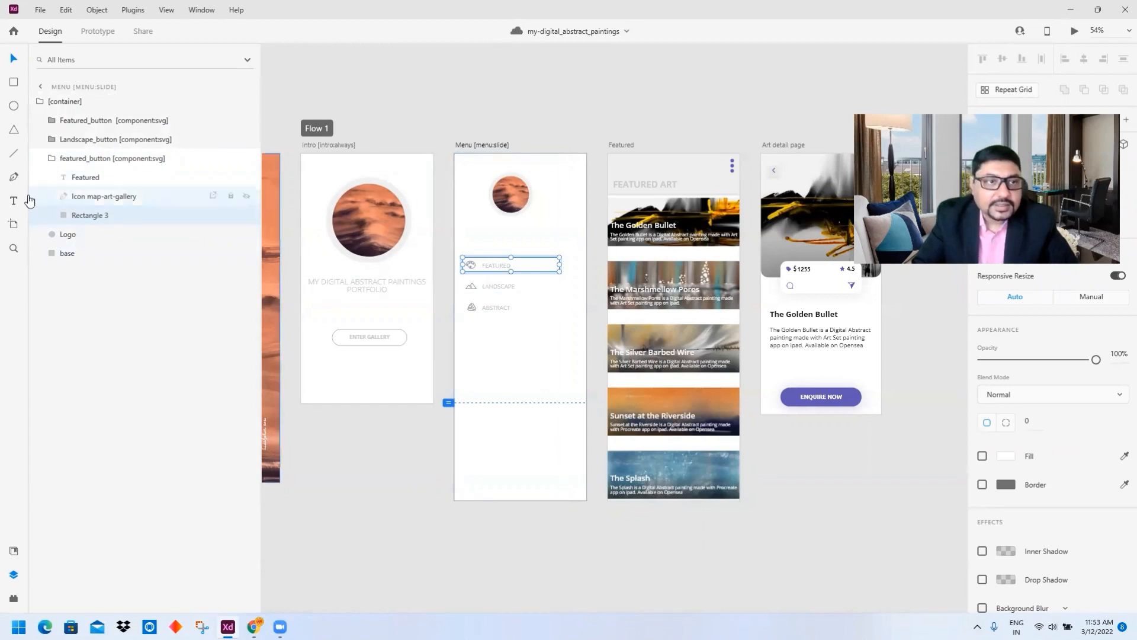
pyautogui.click(80, 178)
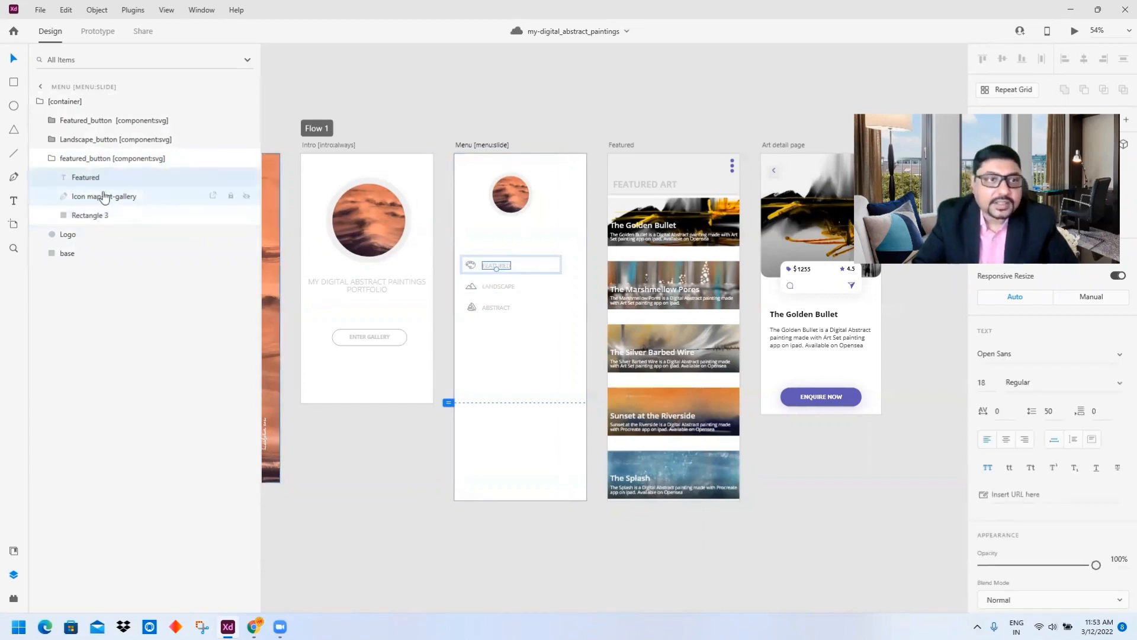
pyautogui.click(53, 158)
# Inspect the layers inside the Landscape and Abstract menu button groups tagged [component:svg]
pyautogui.click(52, 139)
pyautogui.click(470, 291)
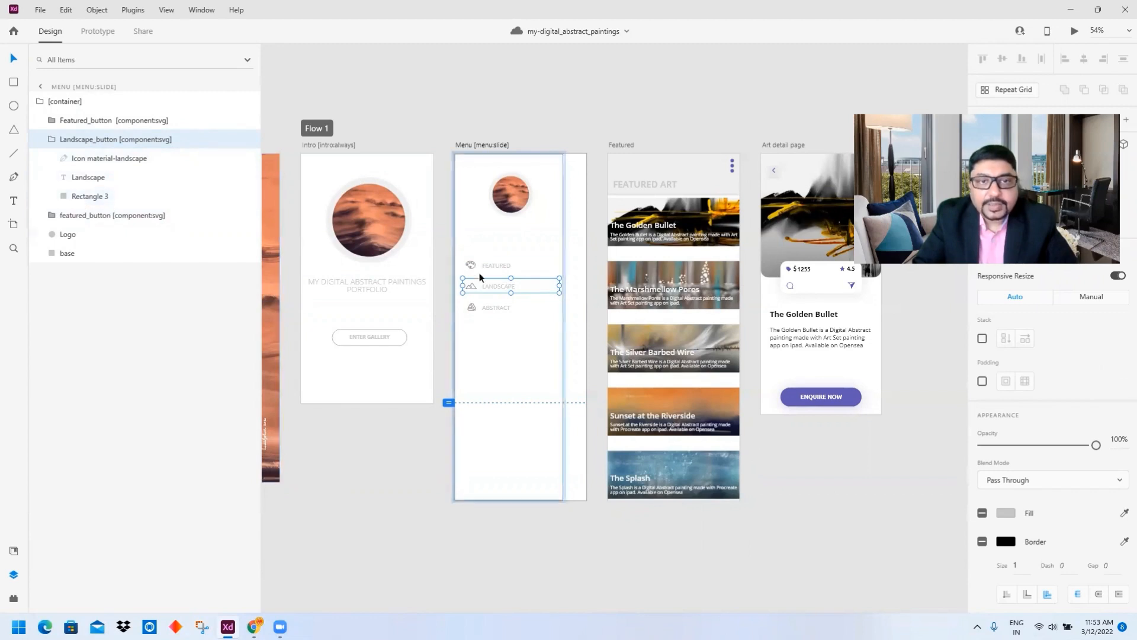
pyautogui.click(471, 306)
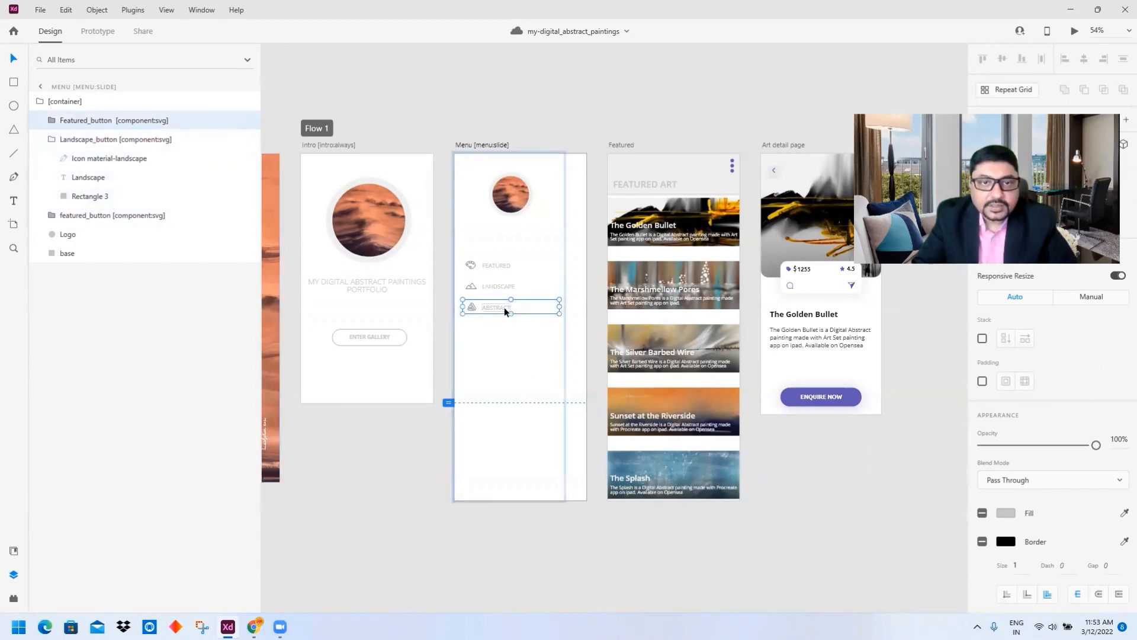
pyautogui.click(48, 140)
pyautogui.click(52, 120)
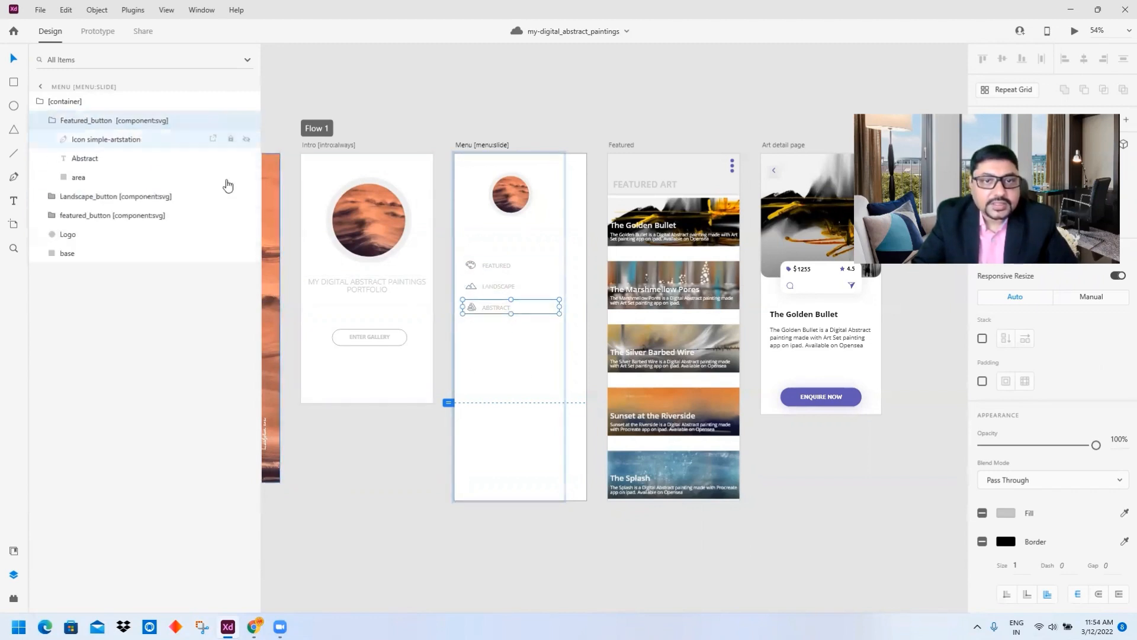
pyautogui.click(67, 126)
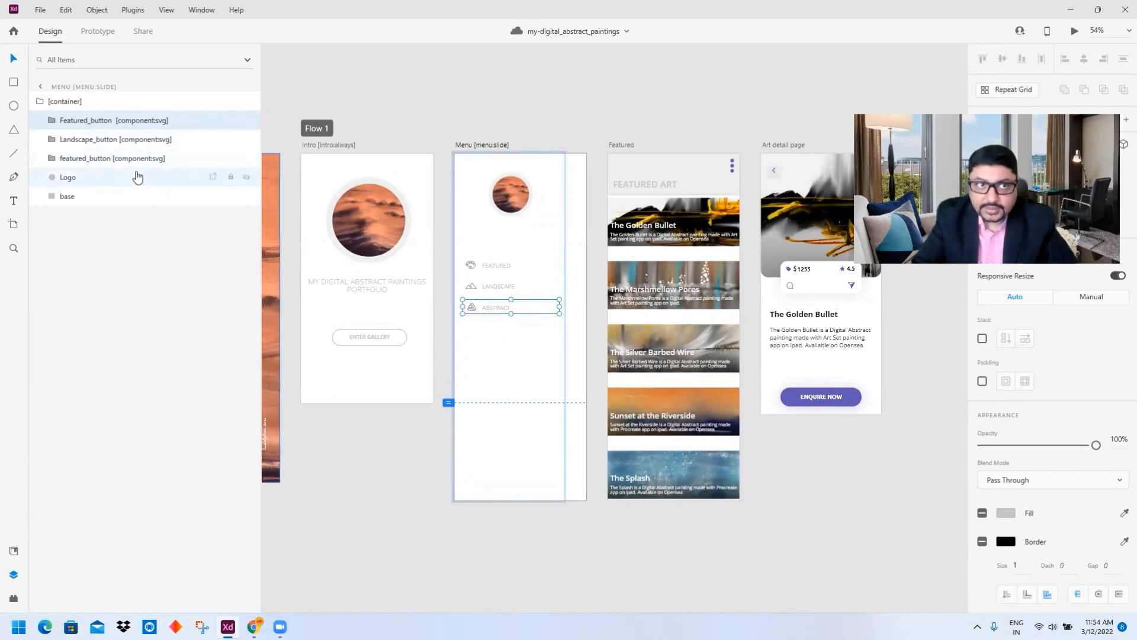
# Check the menu artboard's [container] group and the Featured artboard's [container:top-bar] group
pyautogui.click(62, 101)
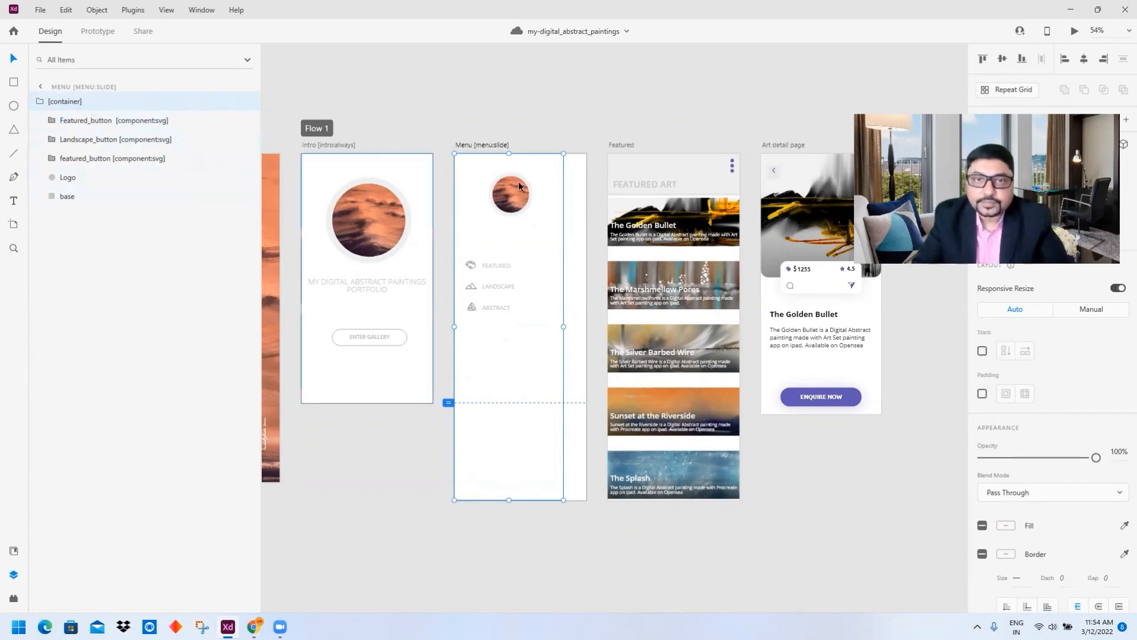
pyautogui.moveTo(646, 98); pyautogui.dragTo(444, 91)
pyautogui.scroll(1, 474, 259)
pyautogui.scroll(3, 474, 254)
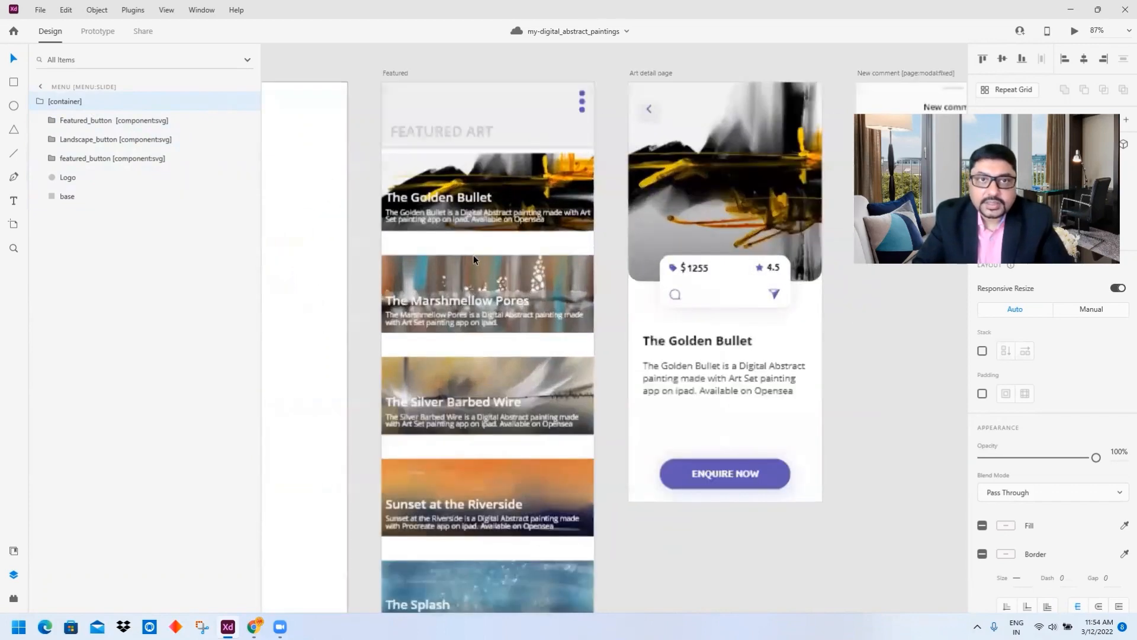
pyautogui.scroll(-2, 474, 255)
pyautogui.click(450, 122)
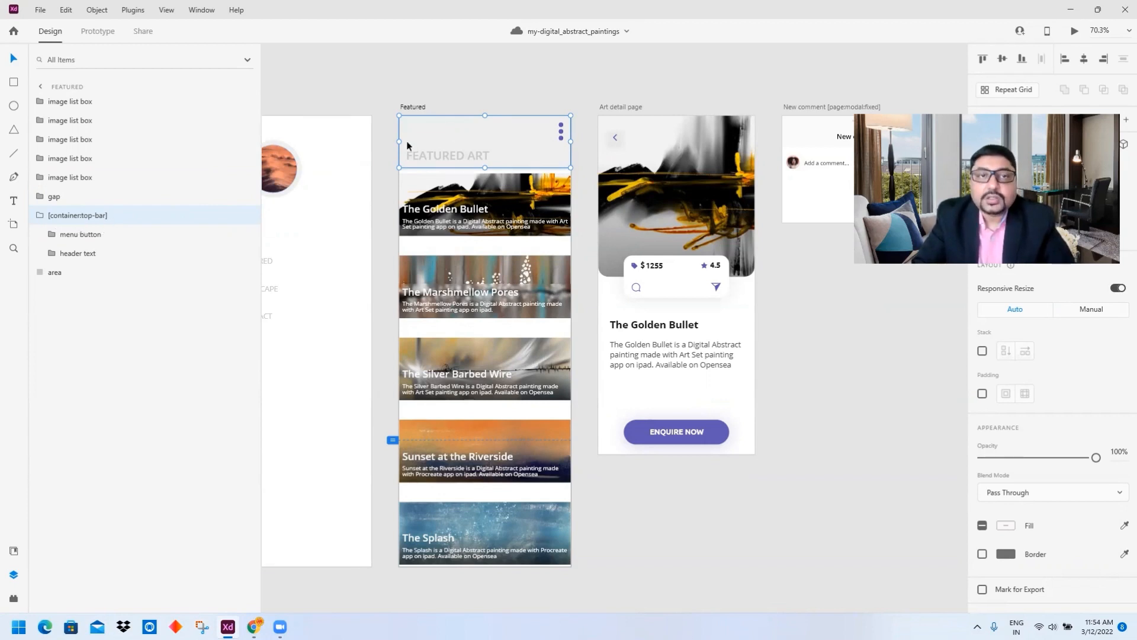
# Switch to the Bravo Tags Master List in the browser and read the container tags under Containers, topbar, slider
pyautogui.hotkey('alt', 'Tab')
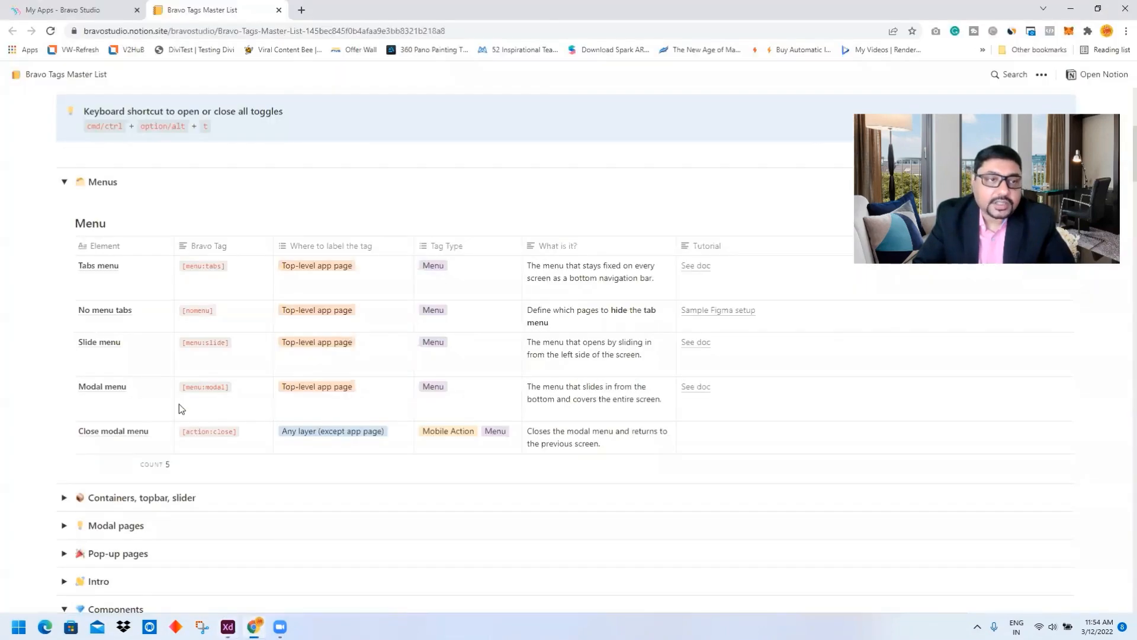
pyautogui.scroll(-3, 179, 405)
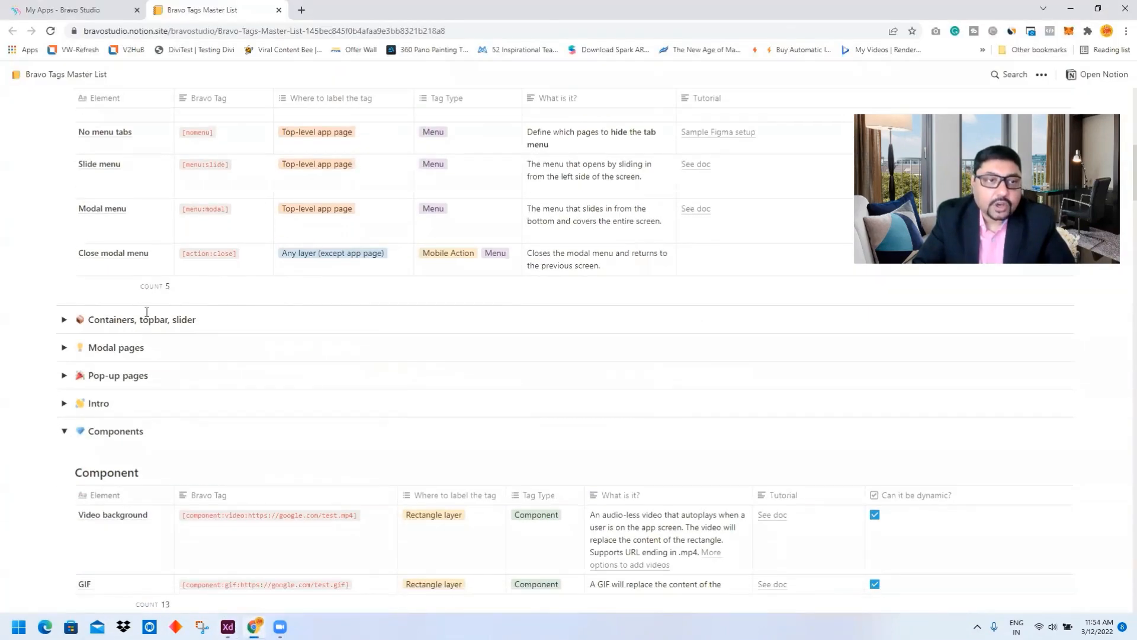
pyautogui.click(64, 319)
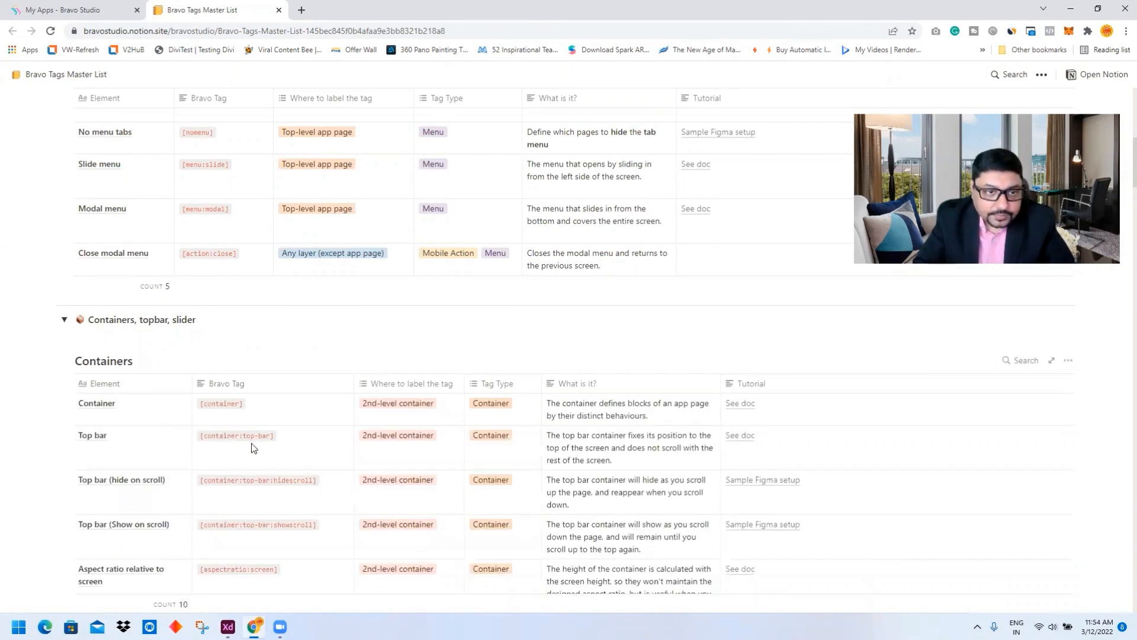
pyautogui.scroll(-2, 332, 445)
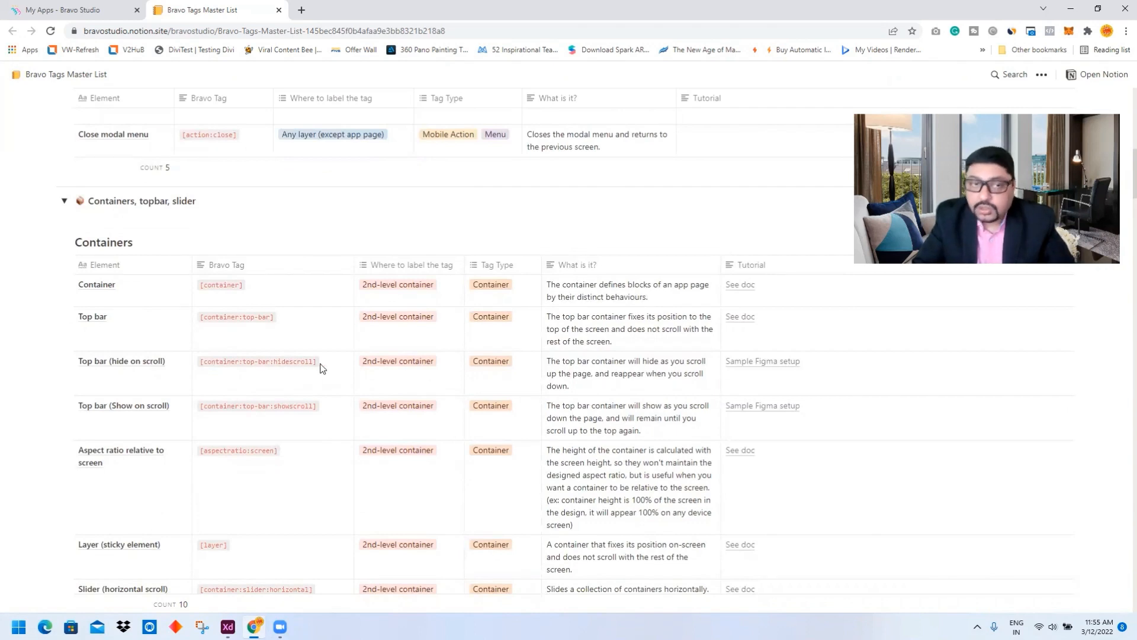
# Switch back to Adobe XD, expand The Golden Bullet's image list box group and check its area layer
pyautogui.hotkey('alt', 'Tab')
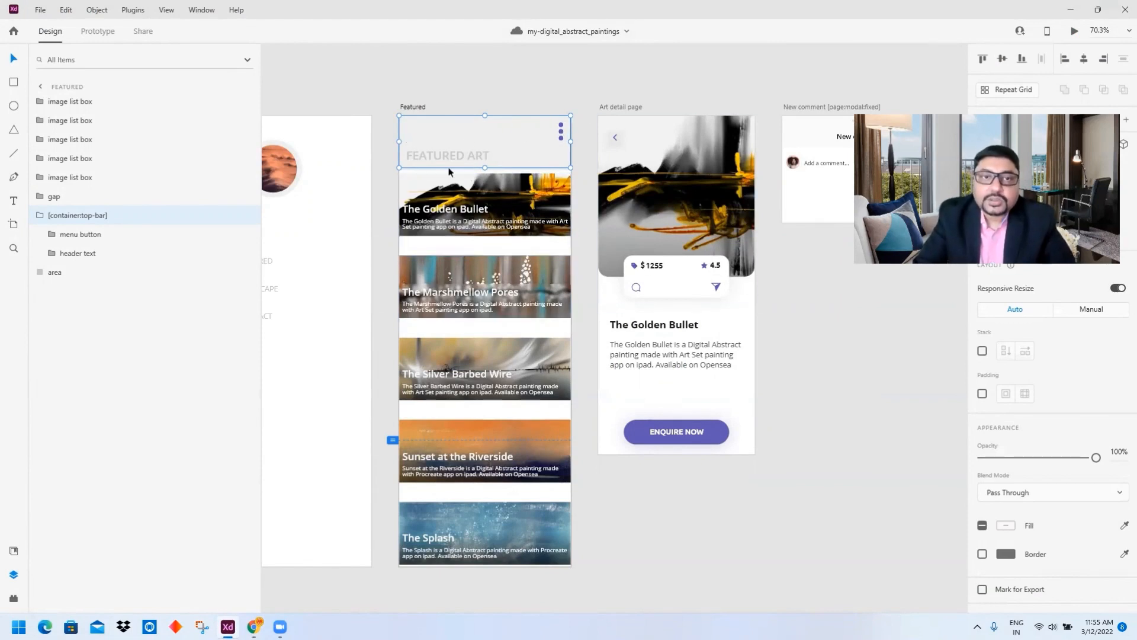
pyautogui.click(423, 193)
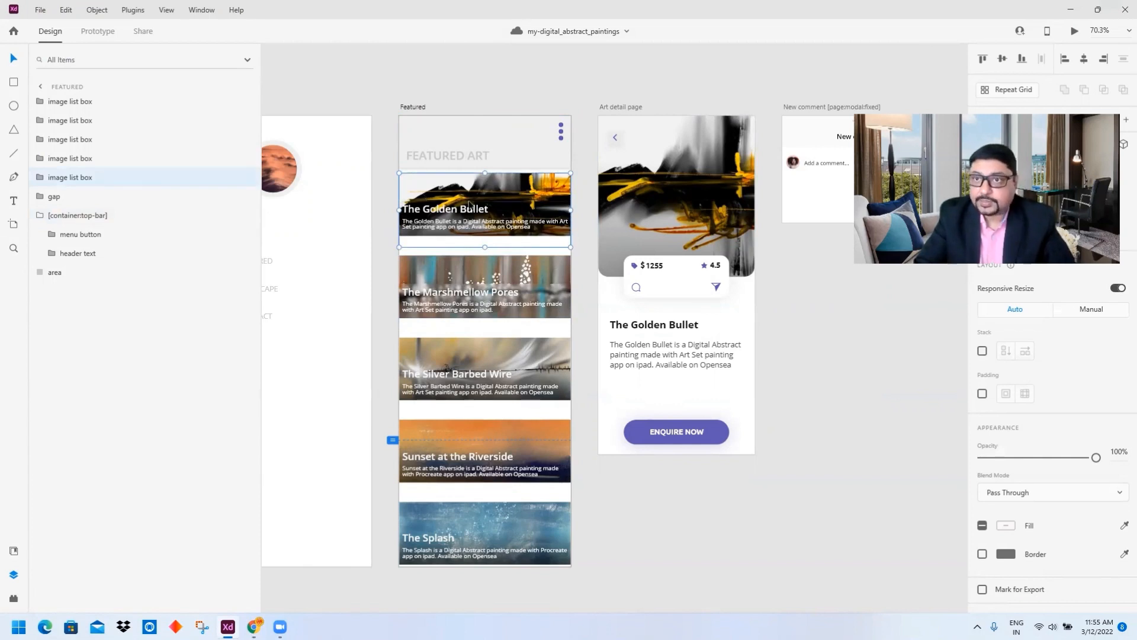
pyautogui.click(40, 178)
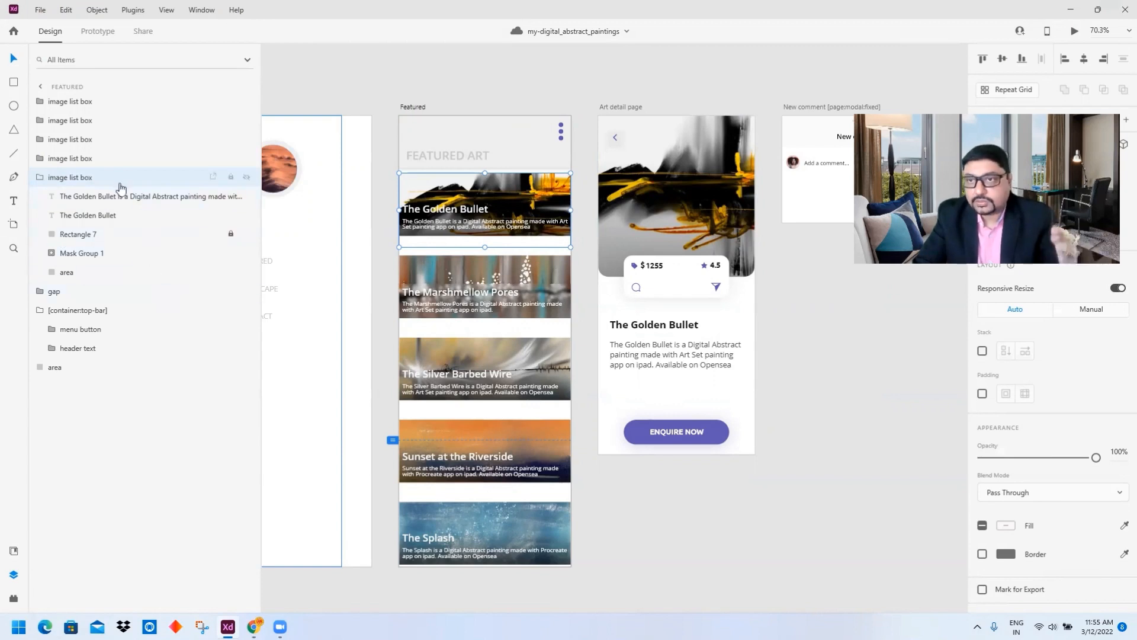
pyautogui.click(68, 273)
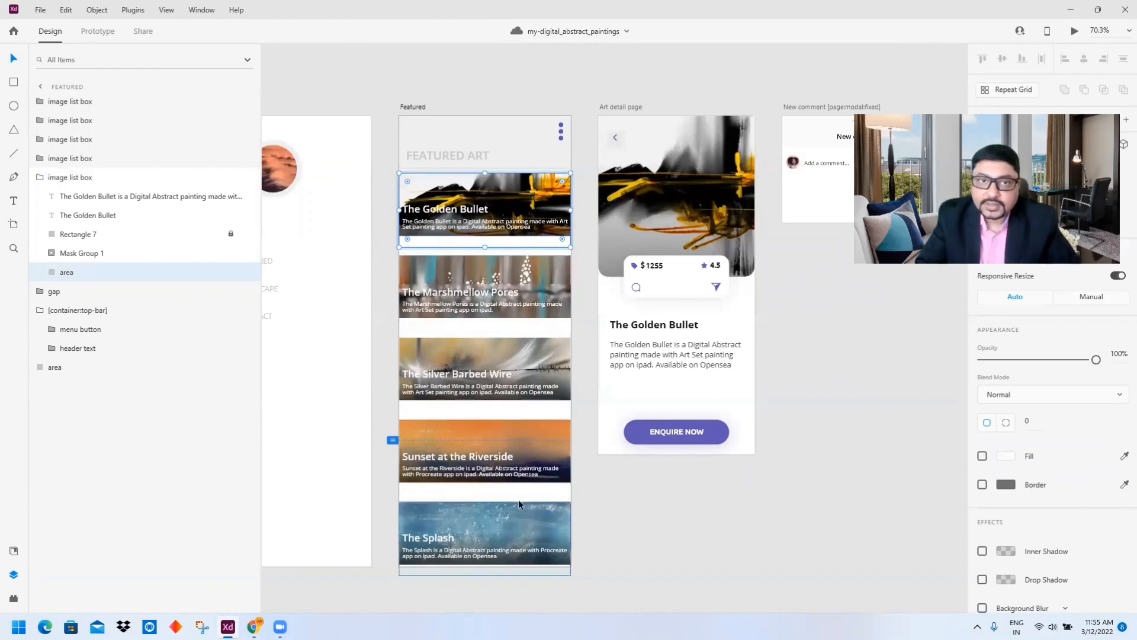
# Inspect the image holder and File_005a layers inside Mask Group 1 of The Golden Bullet list box
pyautogui.click(81, 254)
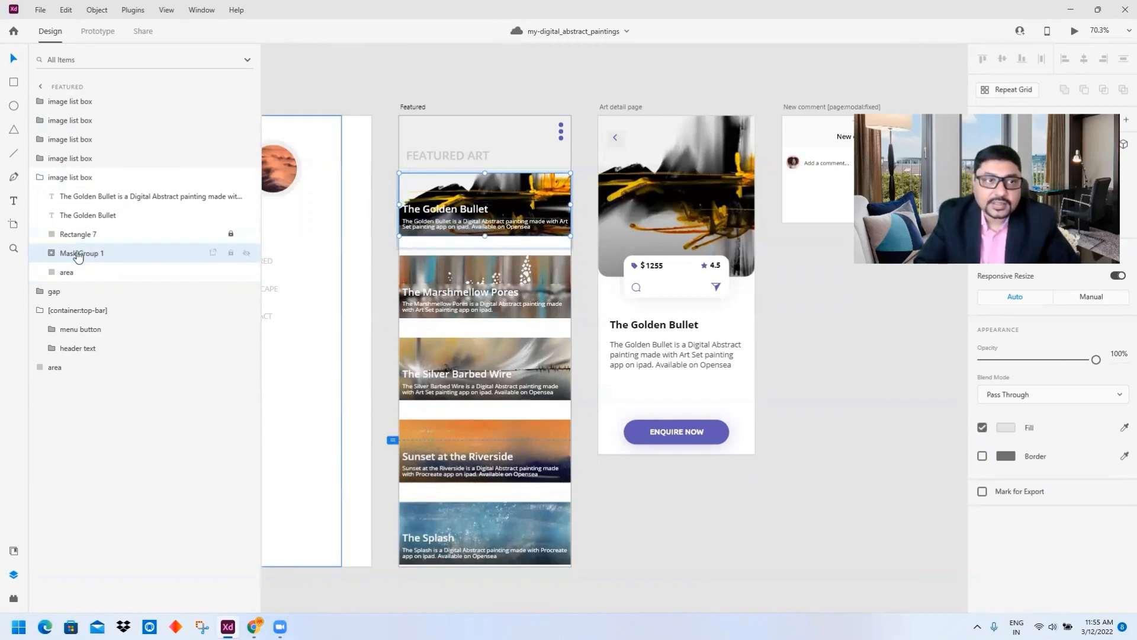
pyautogui.click(52, 253)
pyautogui.click(105, 274)
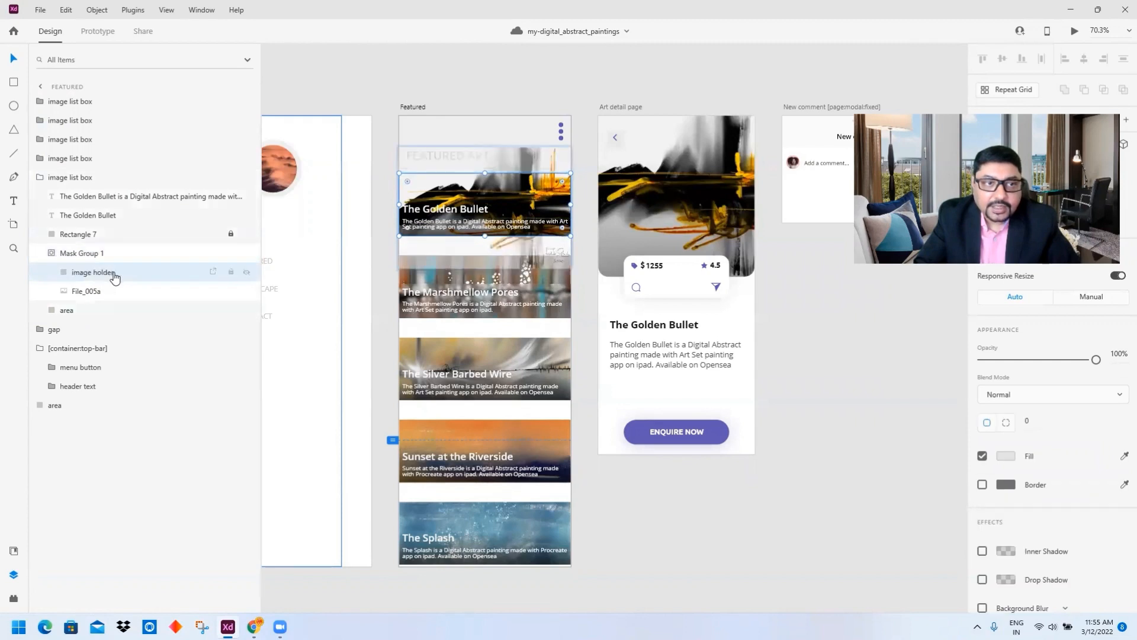
pyautogui.click(94, 294)
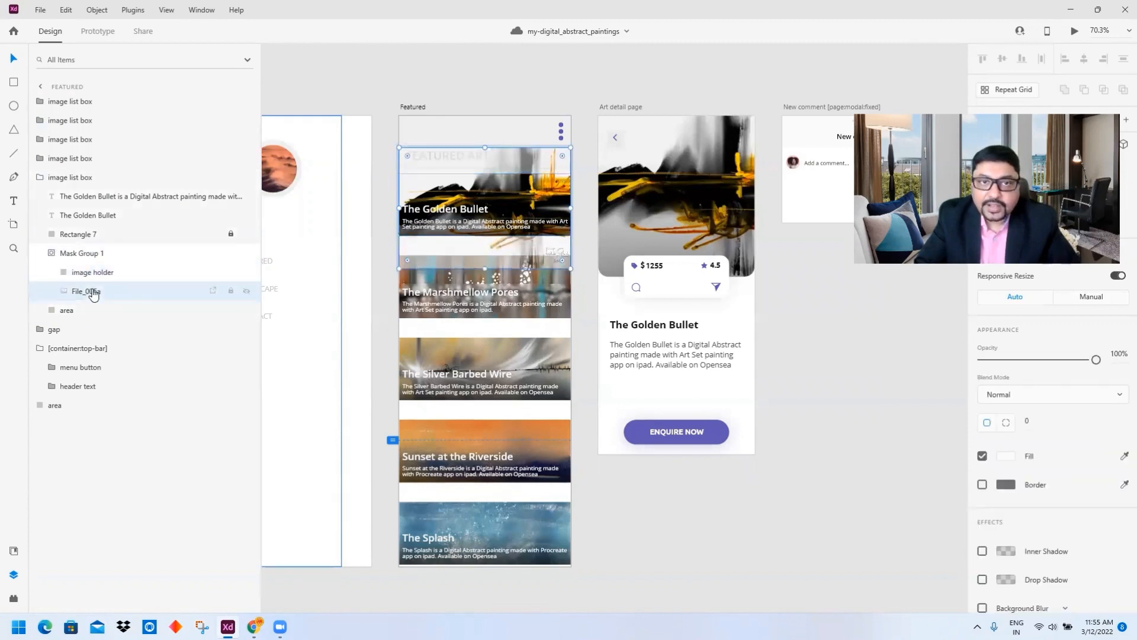
pyautogui.click(65, 255)
pyautogui.click(52, 253)
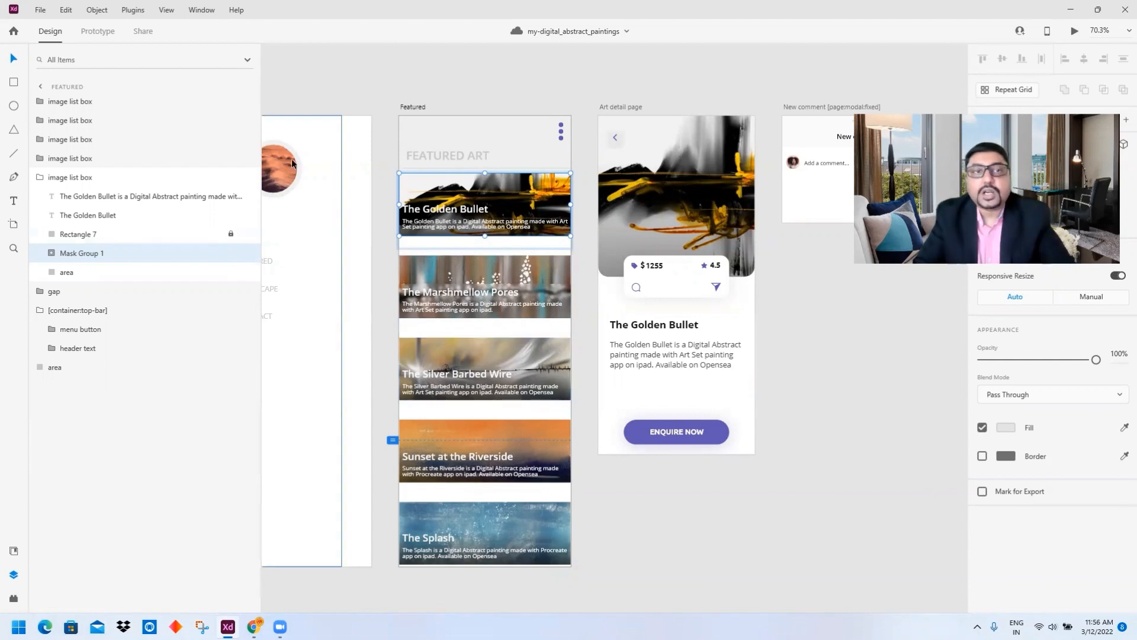
# Unlock the Rectangle 7 overlay in The Golden Bullet list box and examine its linear gradient fill
pyautogui.click(96, 240)
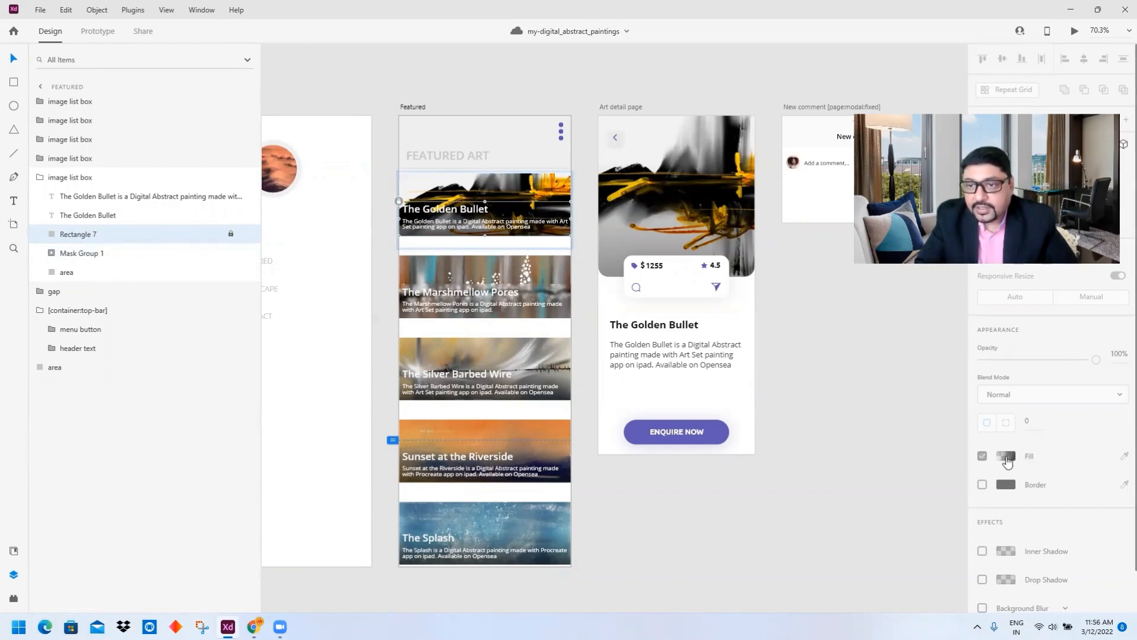
pyautogui.click(547, 229)
pyautogui.click(540, 211)
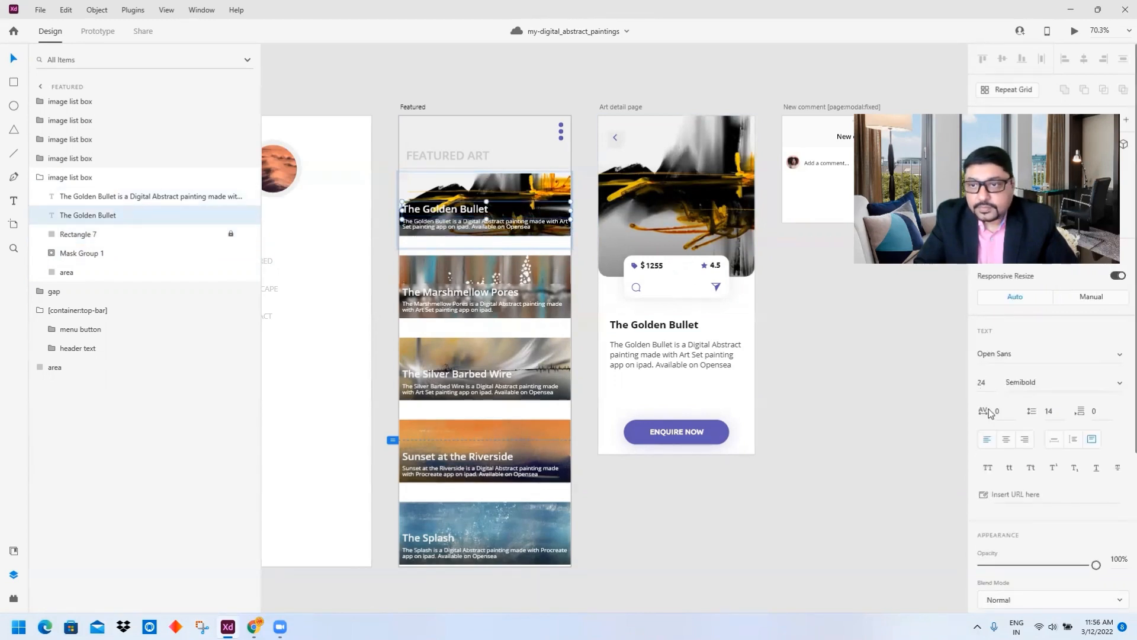
pyautogui.scroll(-4, 1004, 486)
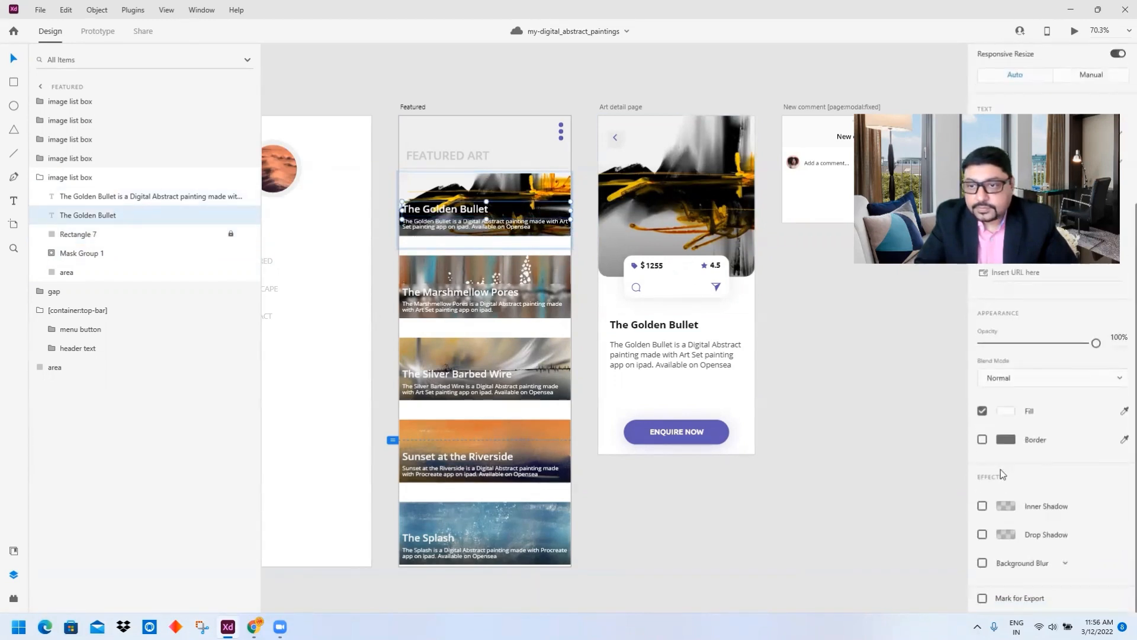
pyautogui.click(97, 237)
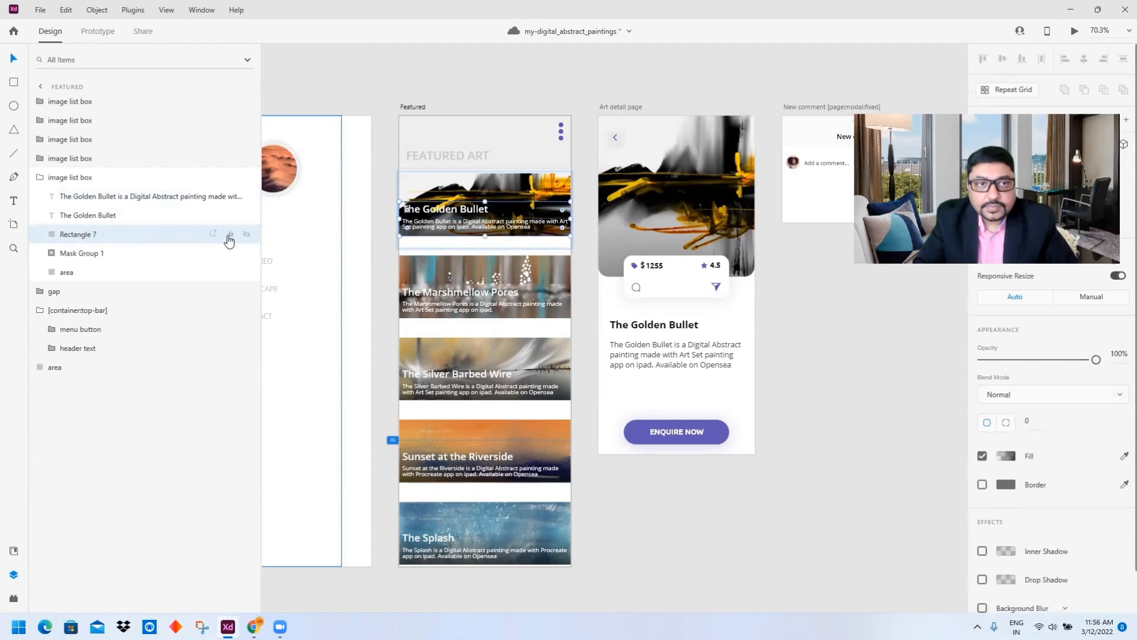
pyautogui.click(1005, 455)
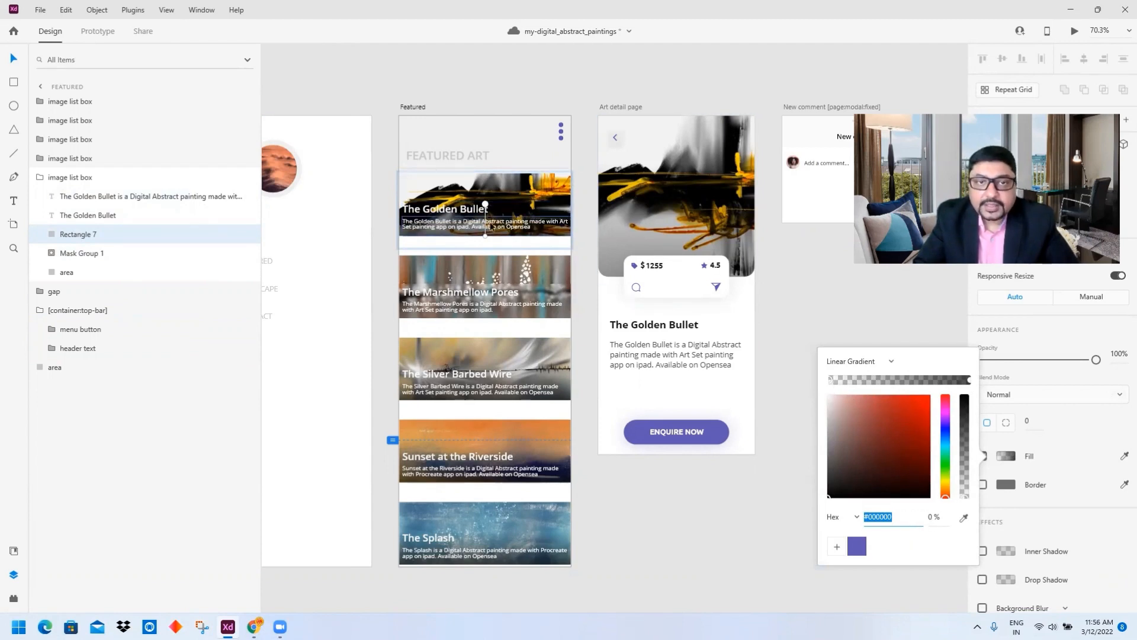
pyautogui.scroll(5, 597, 324)
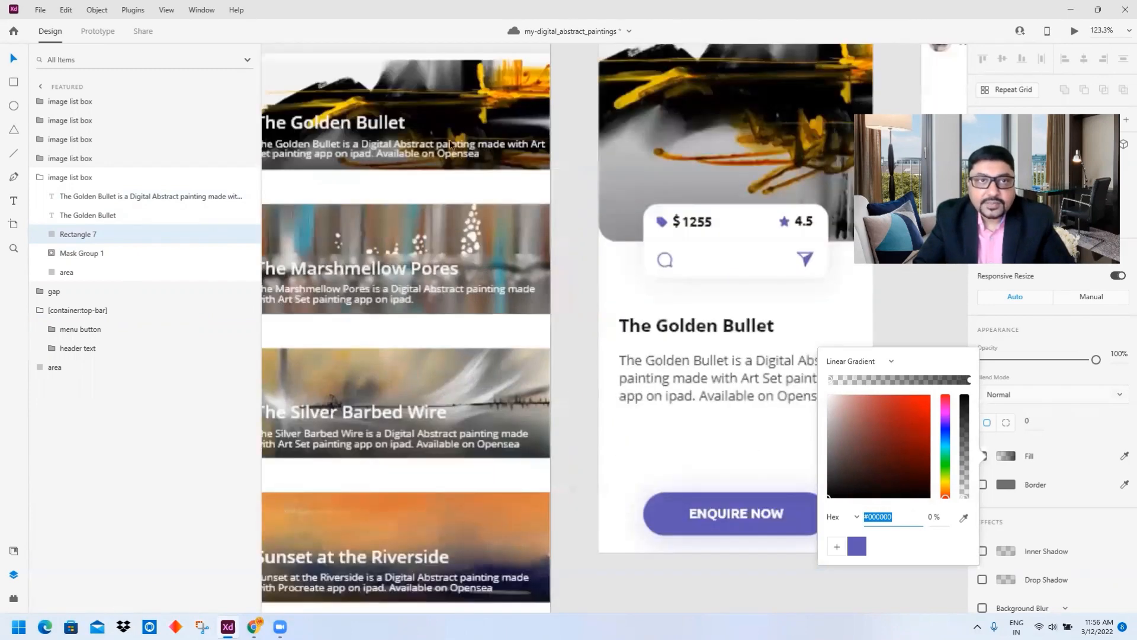
pyautogui.scroll(2, 597, 324)
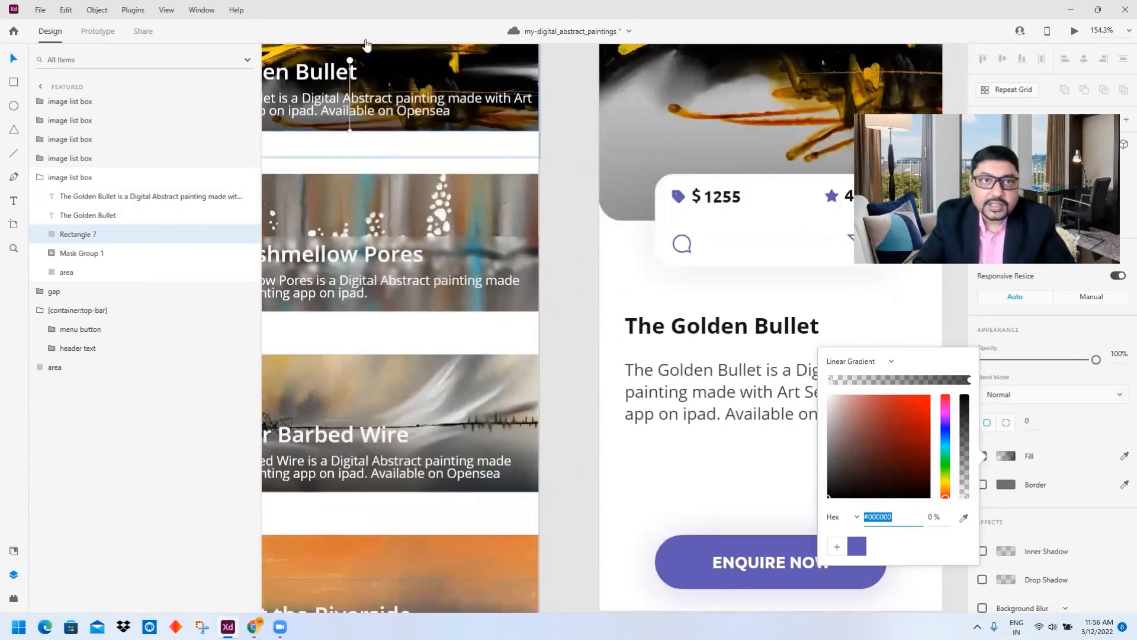
pyautogui.click(953, 317)
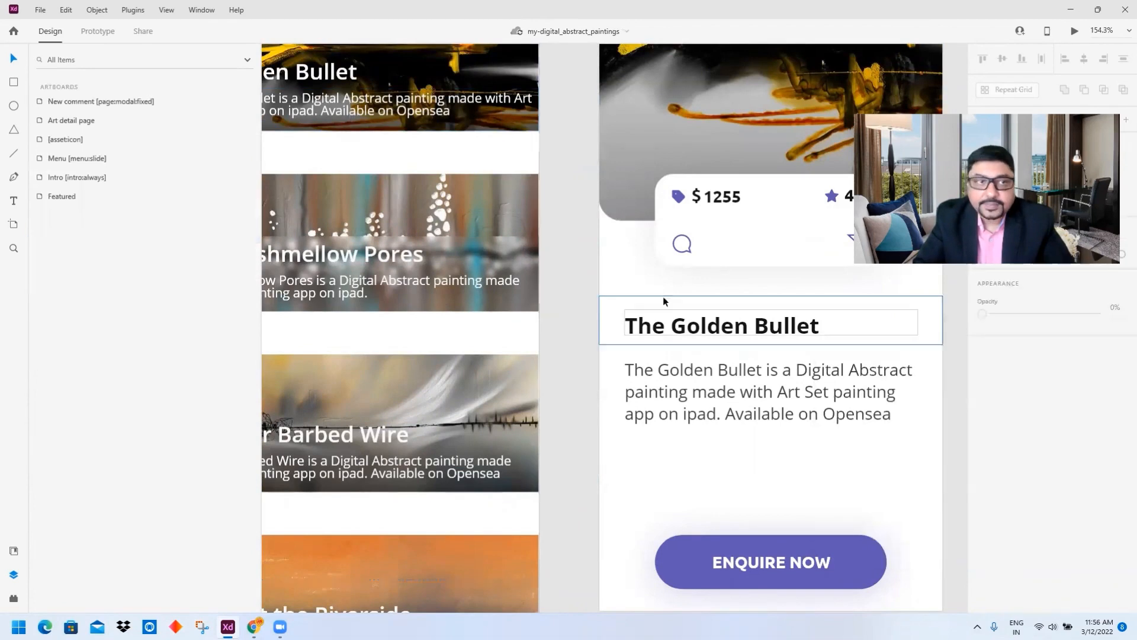
# Lock the Rectangle 7 overlay again and select The Golden Bullet title layer
pyautogui.click(506, 86)
pyautogui.click(230, 236)
pyautogui.click(108, 215)
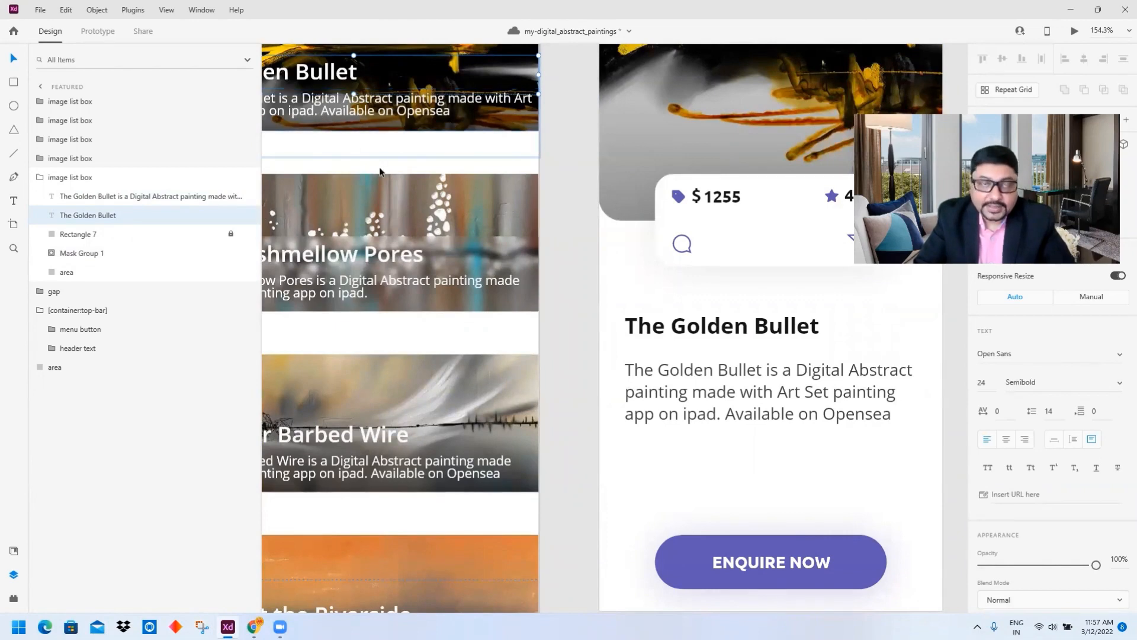
# Clear the selection and review the painting list boxes on the Featured artboard
pyautogui.moveTo(609, 330); pyautogui.dragTo(651, 361)
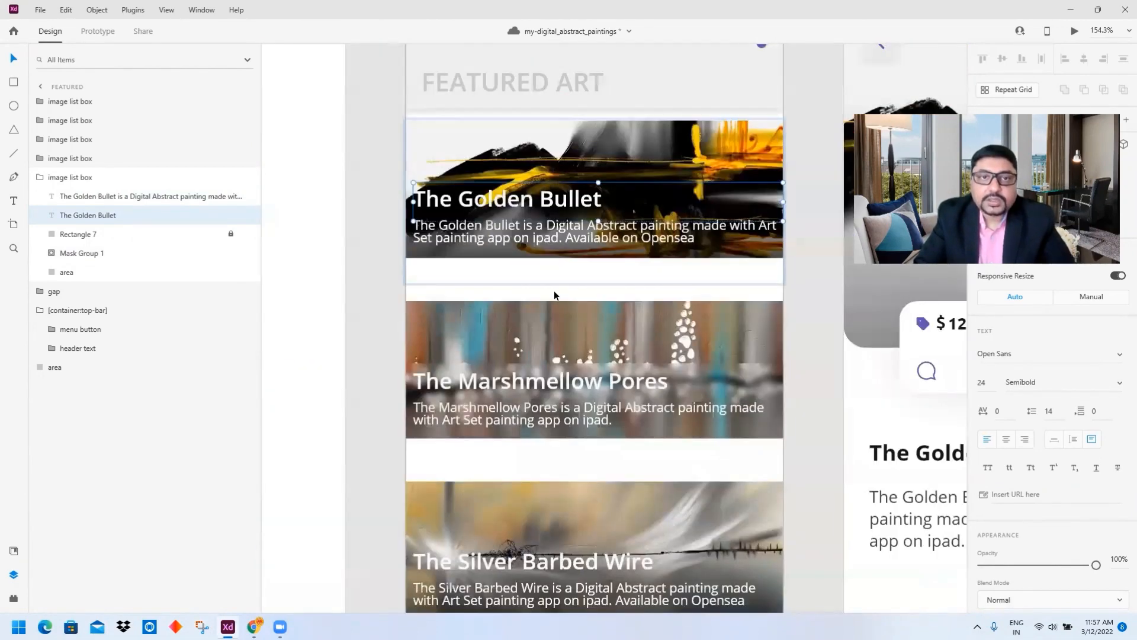
pyautogui.scroll(3, 347, 306)
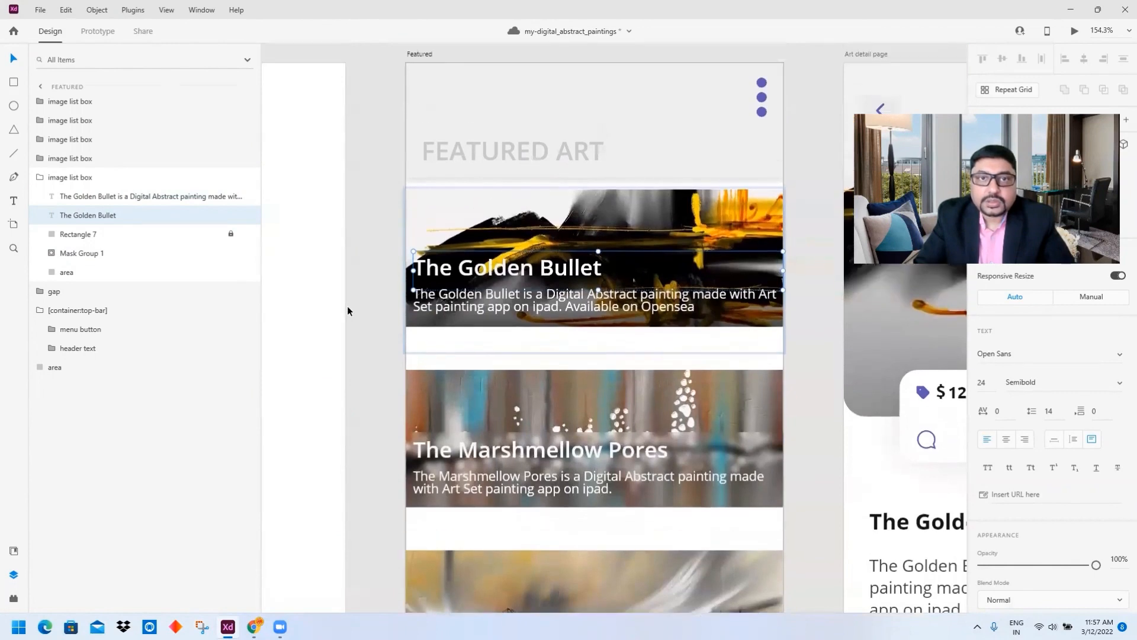
pyautogui.click(388, 281)
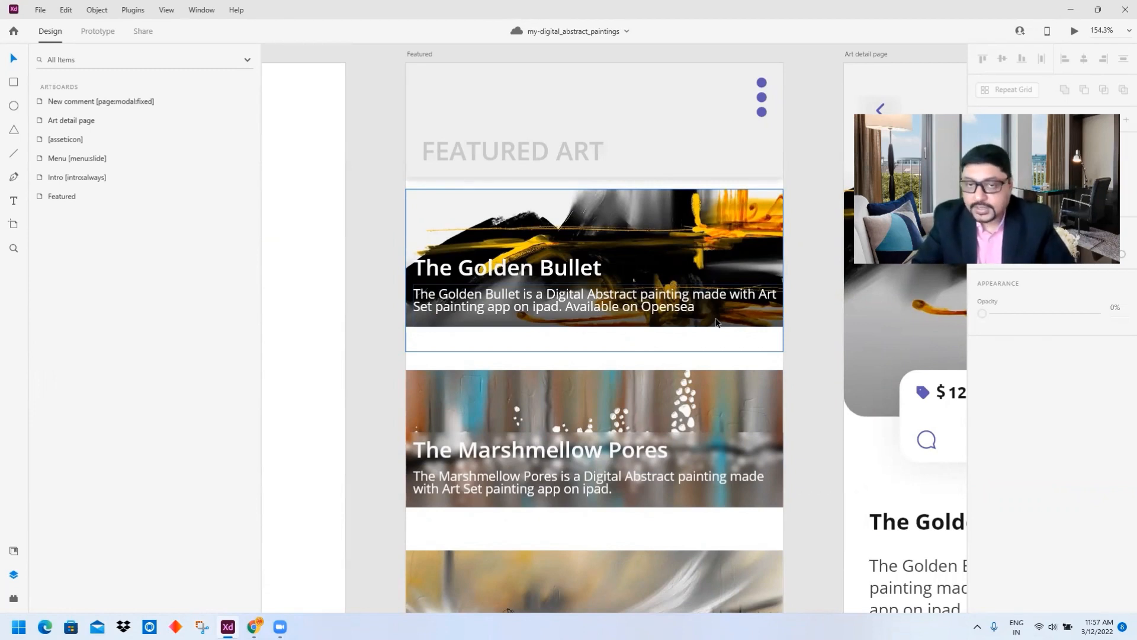
pyautogui.scroll(-3, 535, 259)
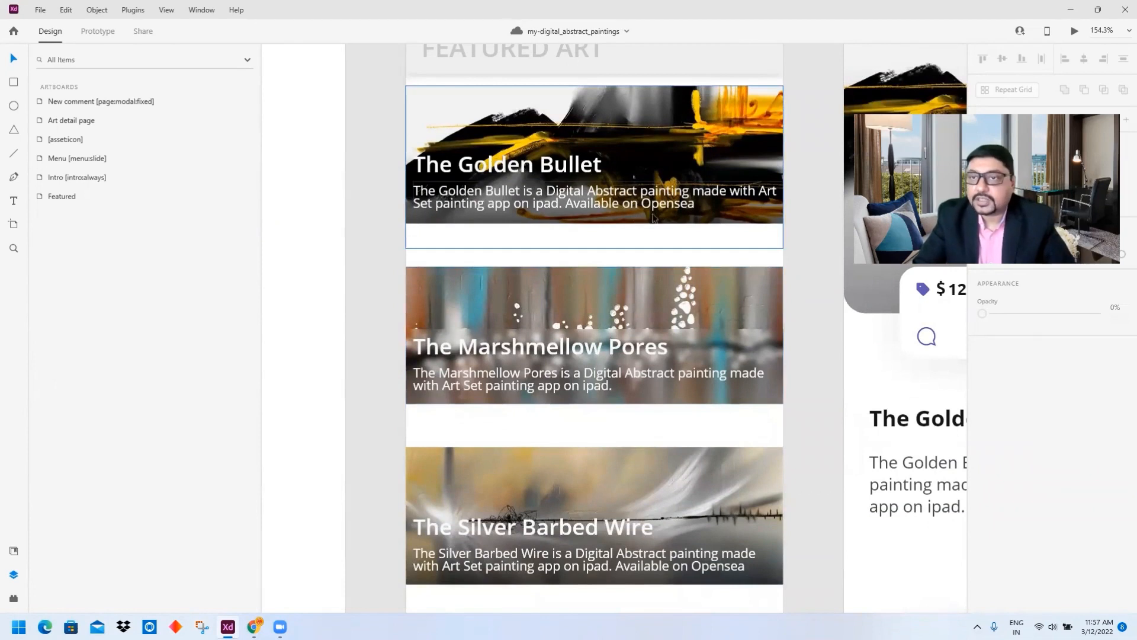
pyautogui.scroll(-1, 667, 214)
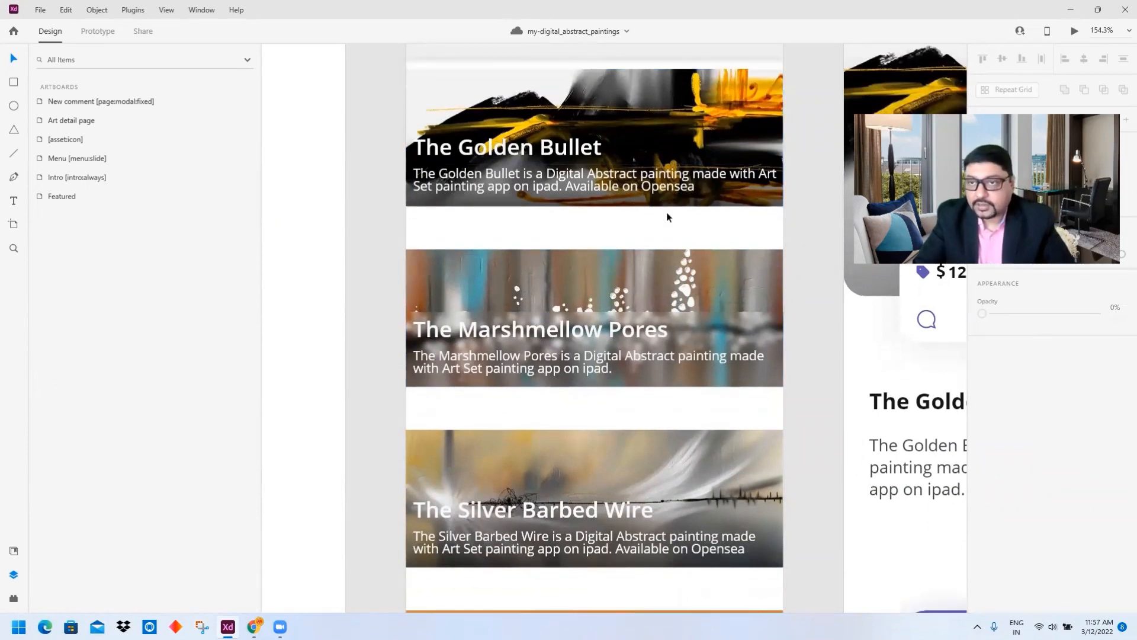
# Select The Golden Bullet and The Marshmellow Pores list boxes in turn and review the remaining painting boxes on the Featured artboard
pyautogui.scroll(-2, 688, 229)
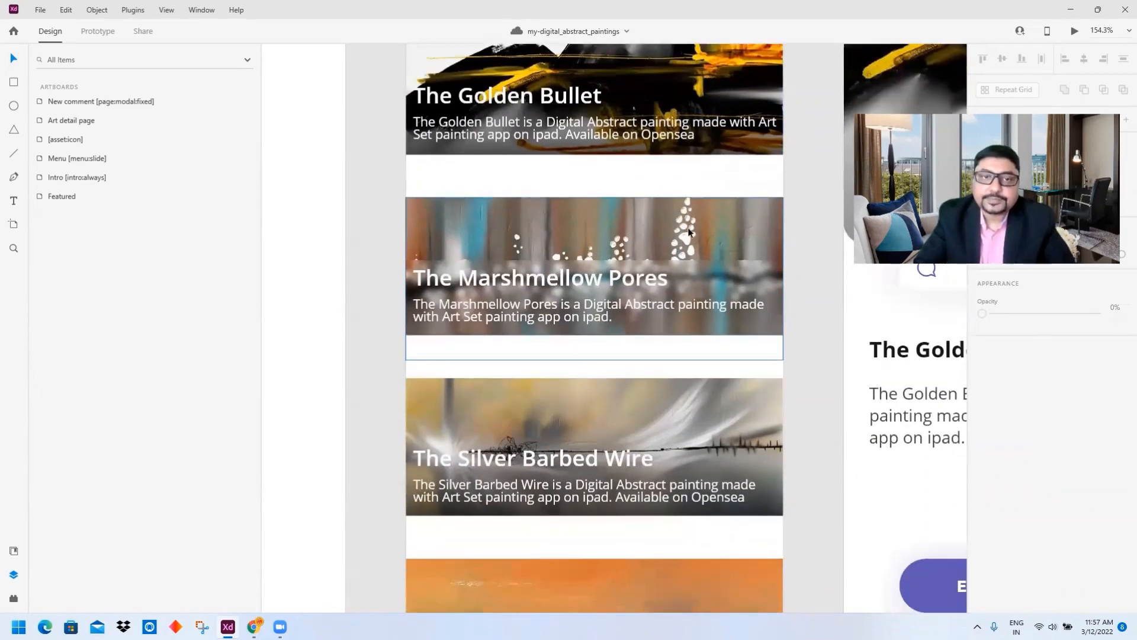
pyautogui.scroll(-2, 689, 228)
pyautogui.scroll(3, 691, 219)
pyautogui.click(700, 153)
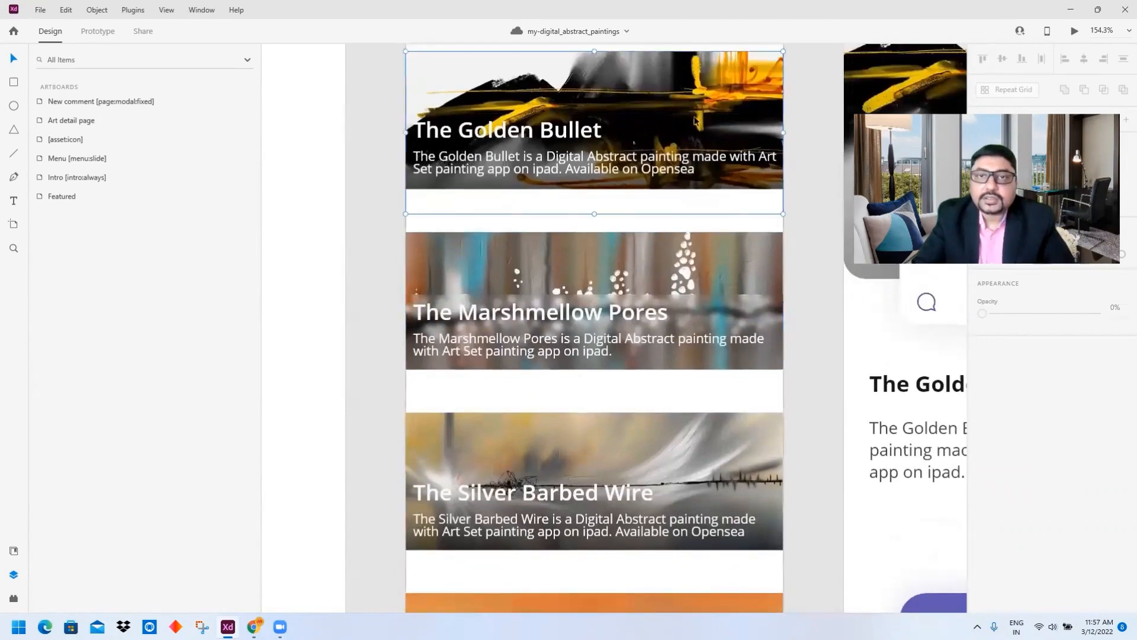
pyautogui.click(702, 304)
pyautogui.scroll(-5, 639, 326)
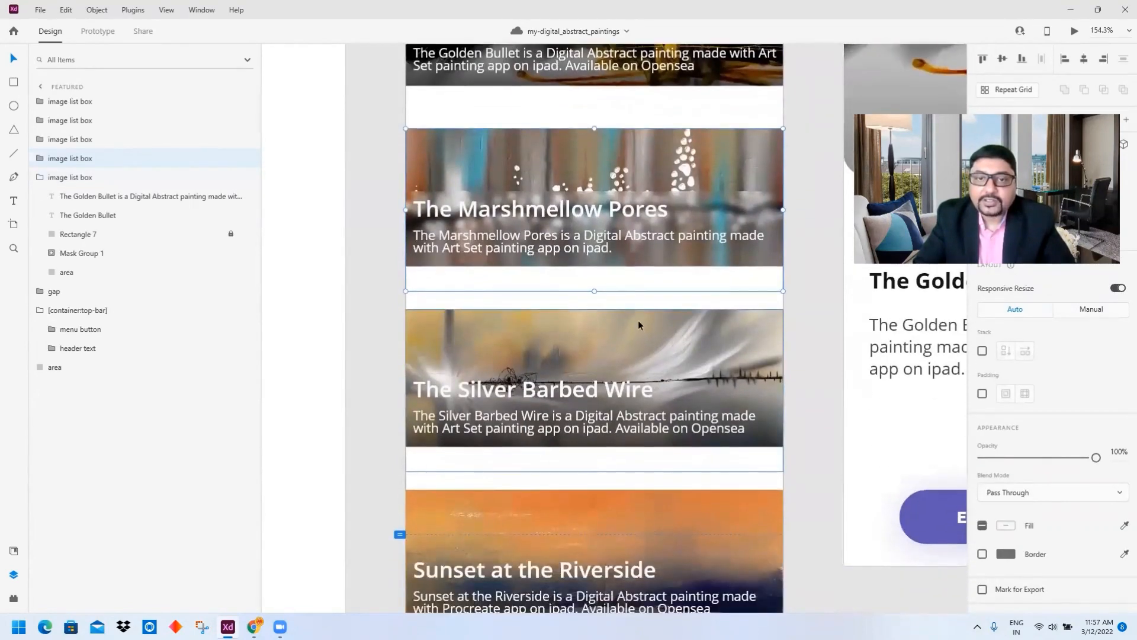
pyautogui.scroll(-2, 622, 388)
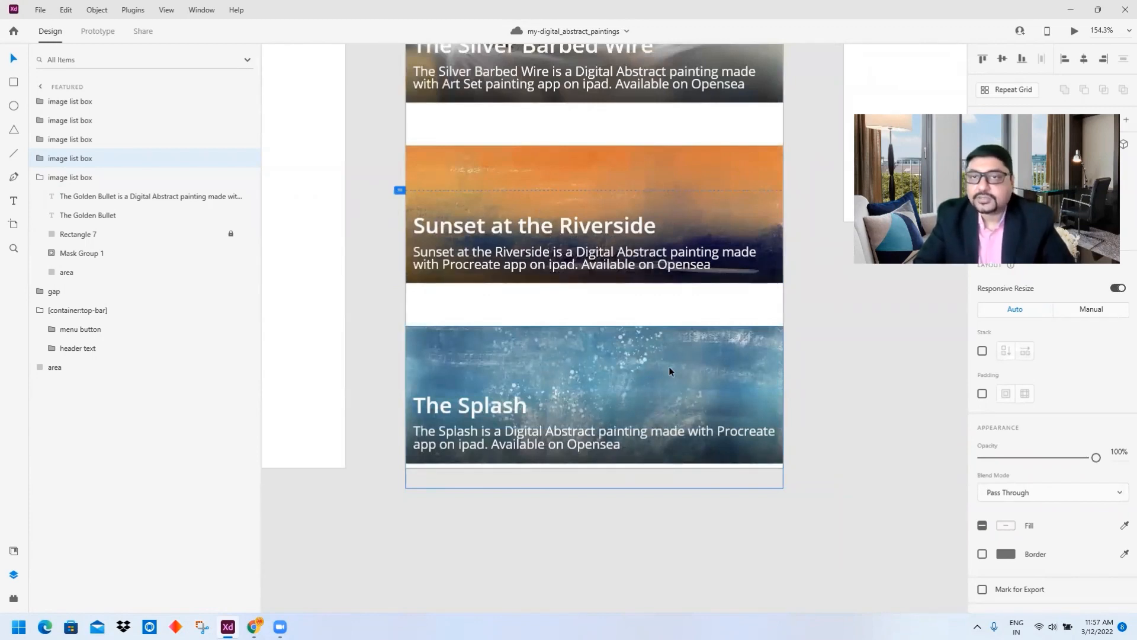
# Expand and collapse the image list box groups of the Featured artboard to examine their text, Rectangle 7, Mask Group 1 and area layers
pyautogui.click(36, 159)
pyautogui.click(39, 273)
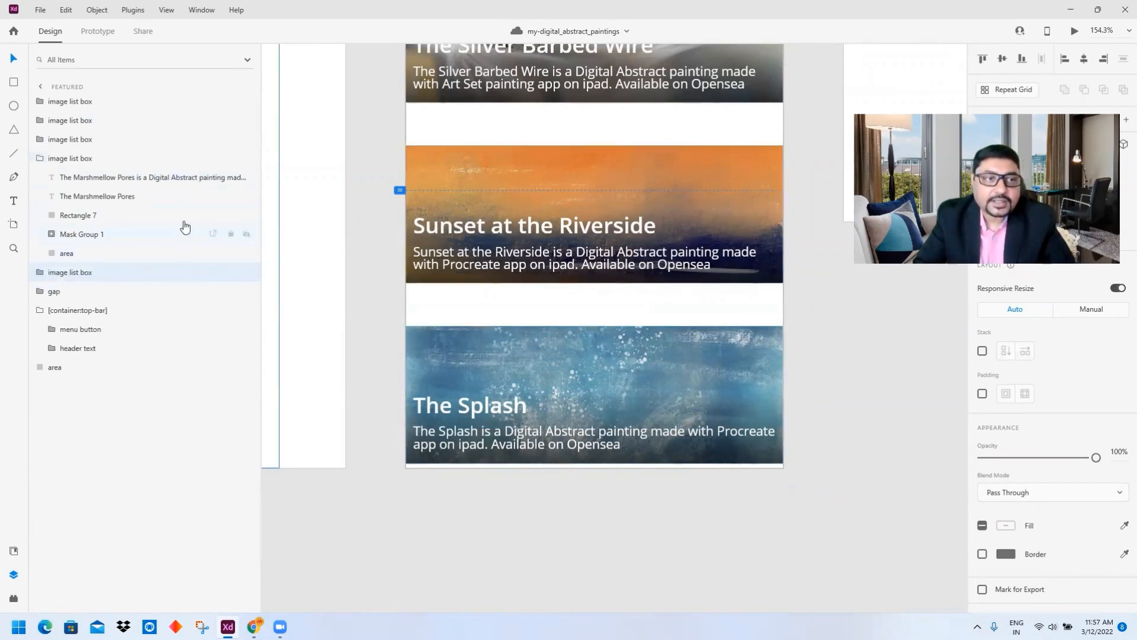
pyautogui.click(40, 158)
pyautogui.click(40, 140)
pyautogui.click(40, 121)
pyautogui.click(41, 102)
pyautogui.click(40, 102)
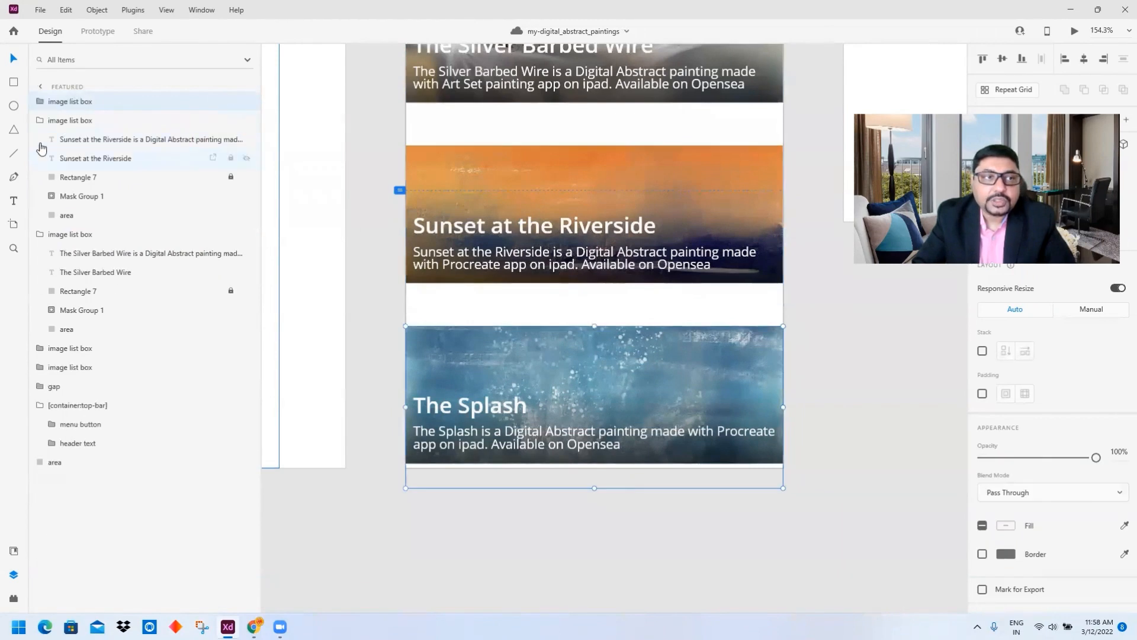
pyautogui.click(40, 121)
pyautogui.click(41, 139)
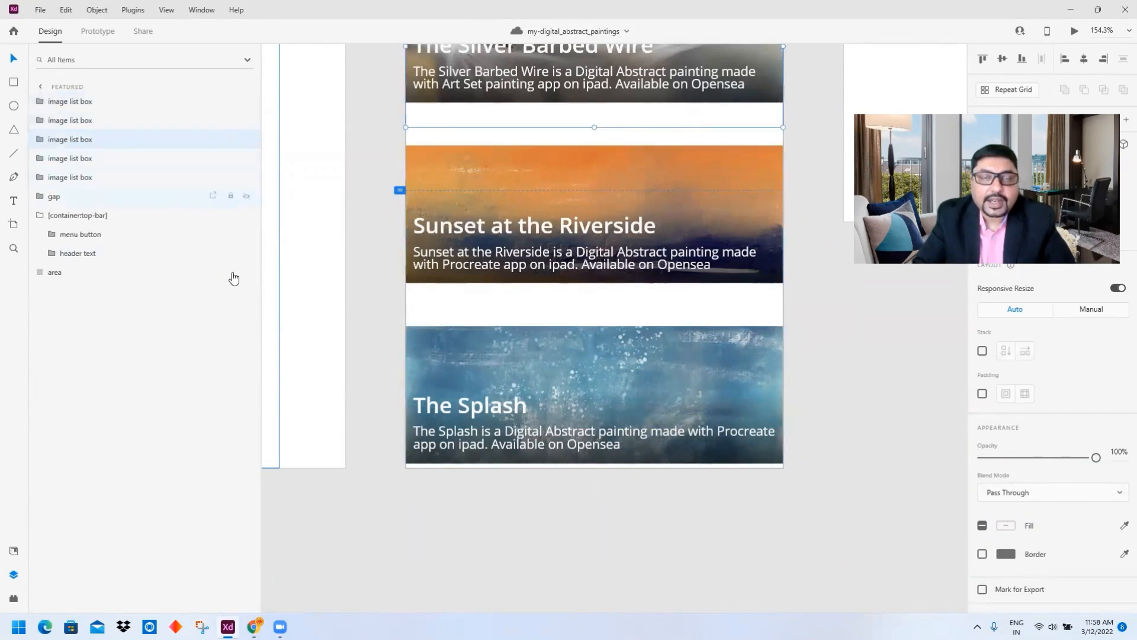
# Inspect the title and description text layers in the Sunset at the Riverside and The Golden Bullet list boxes
pyautogui.doubleClick(425, 230)
pyautogui.click(447, 263)
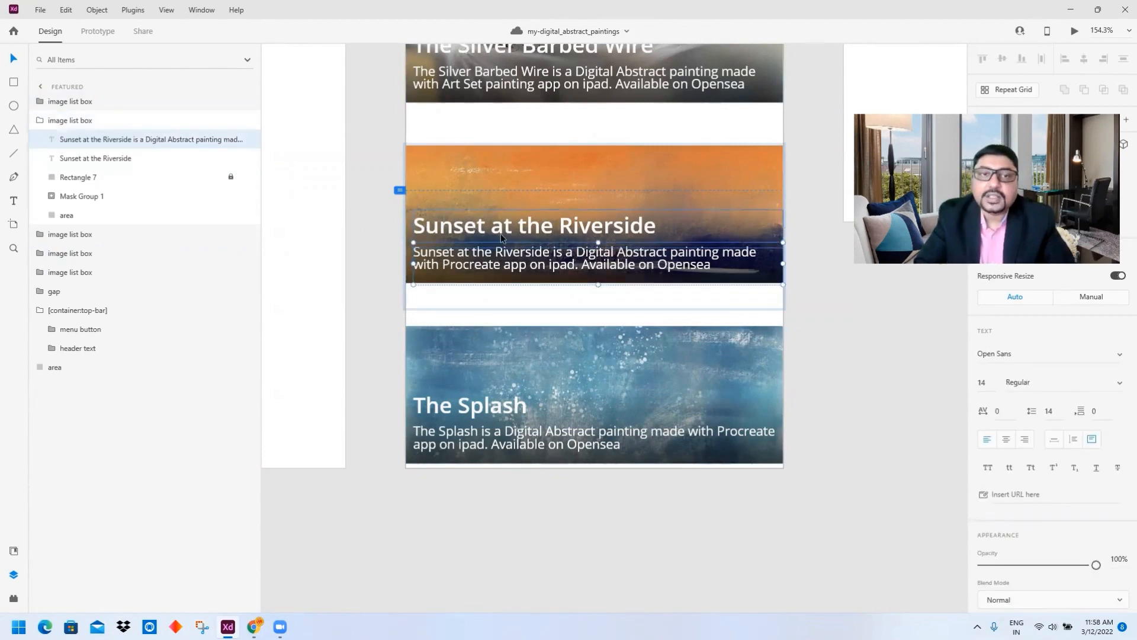
pyautogui.scroll(4, 509, 243)
pyautogui.scroll(6, 558, 225)
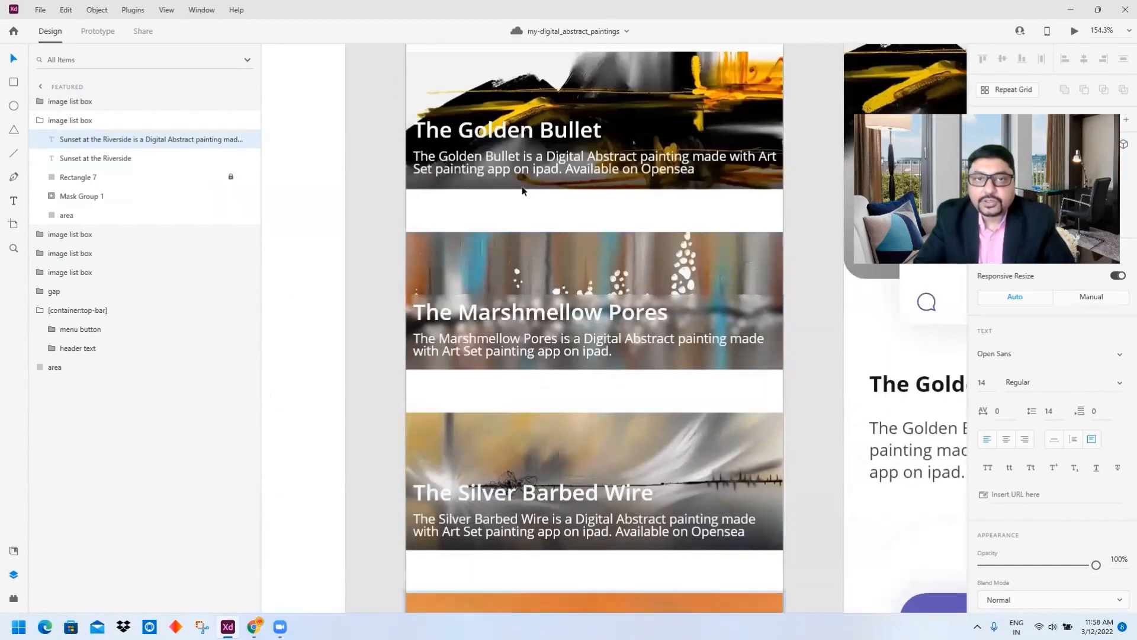
pyautogui.click(525, 185)
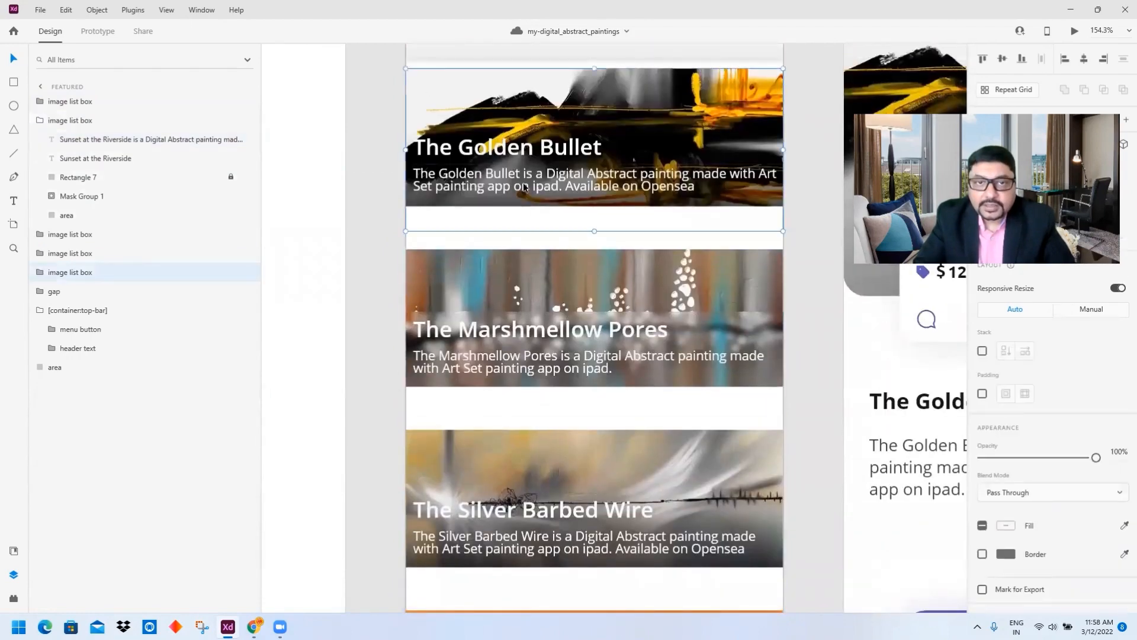
pyautogui.doubleClick(525, 185)
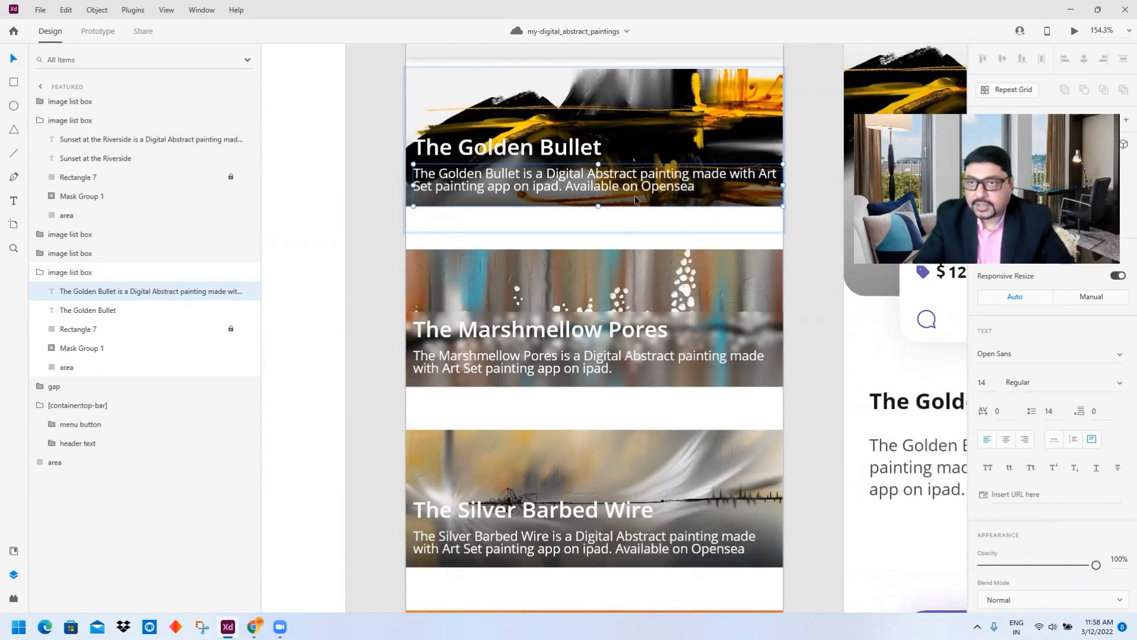
pyautogui.click(597, 167)
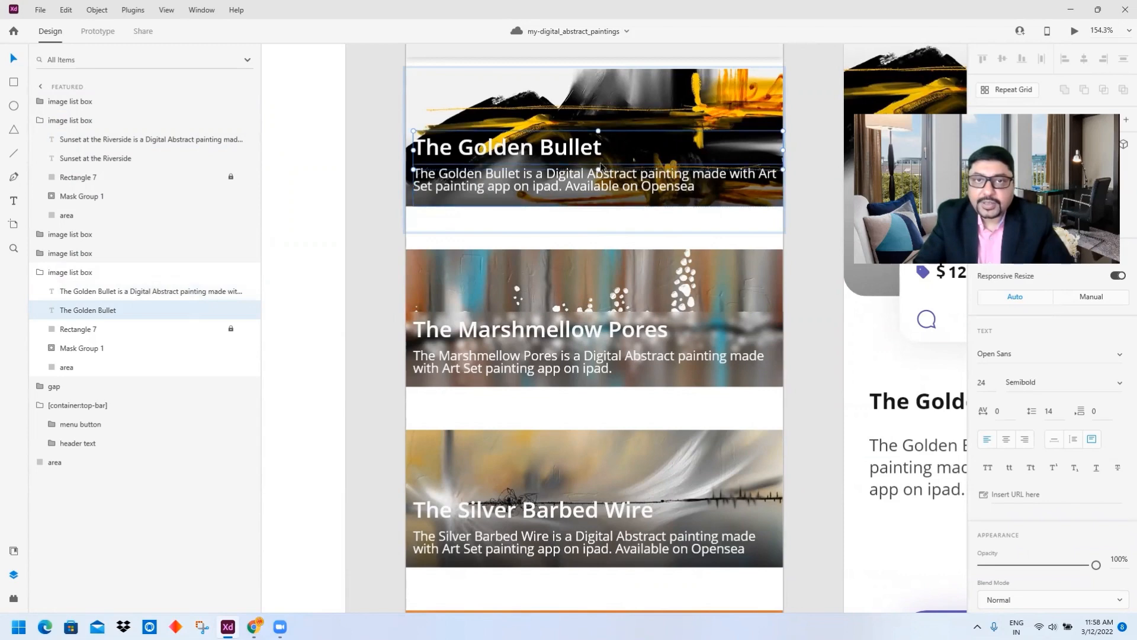
# Inspect the title and description text layers in The Marshmellow Pores list box
pyautogui.click(549, 329)
pyautogui.doubleClick(551, 334)
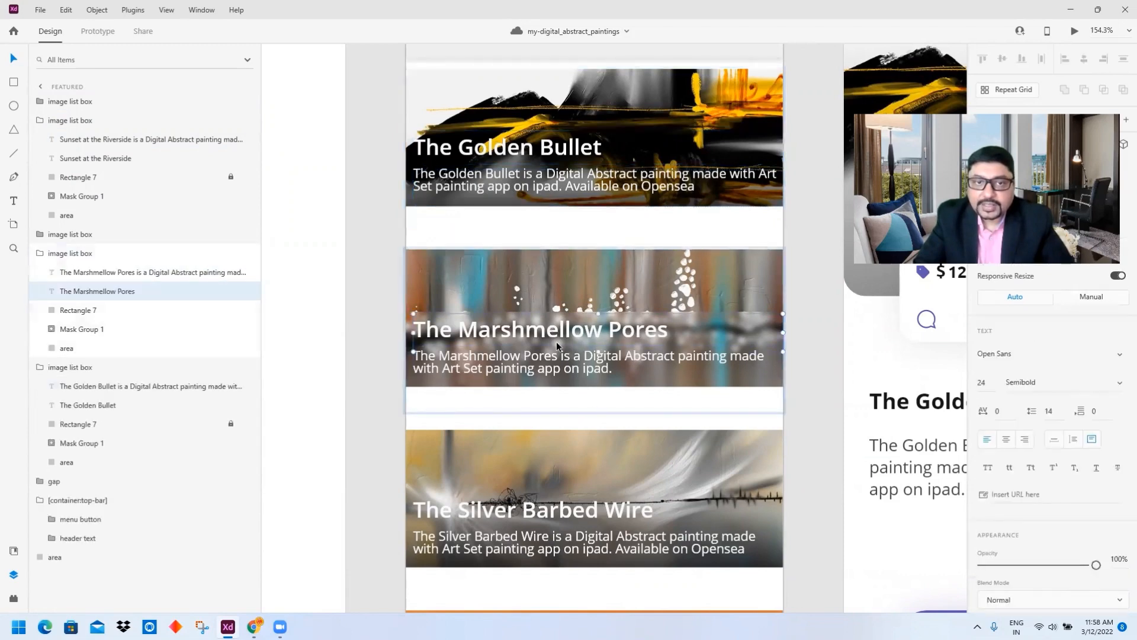
pyautogui.click(537, 372)
pyautogui.scroll(-5, 642, 403)
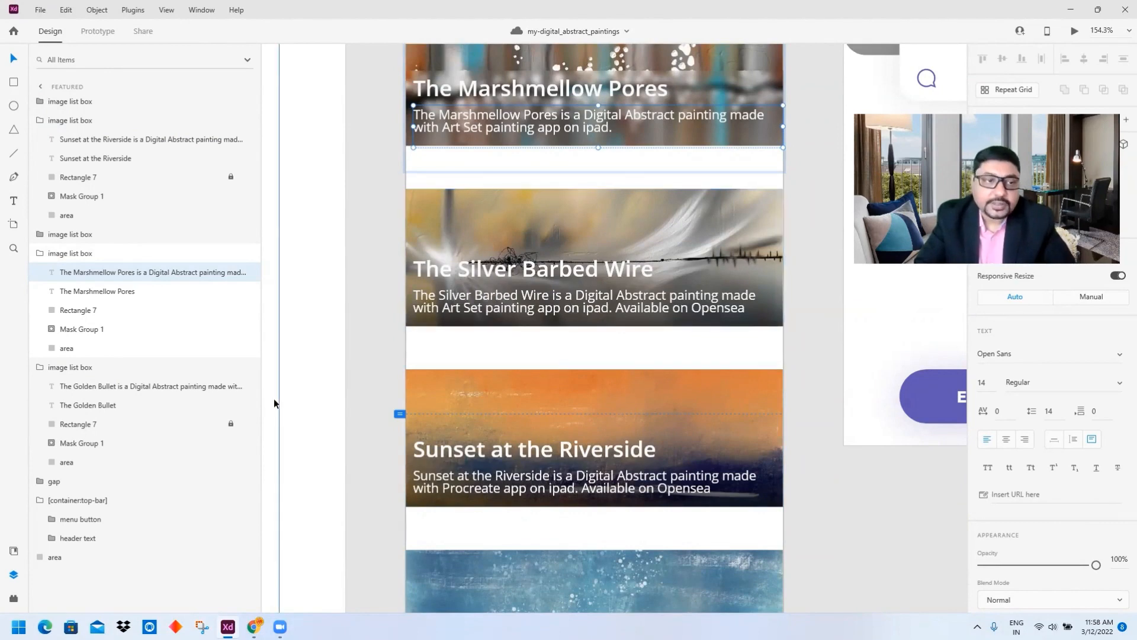
# Collapse the expanded image list box groups and the [container:top-bar] group of the Featured artboard
pyautogui.scroll(1, 348, 346)
pyautogui.click(40, 121)
pyautogui.click(40, 158)
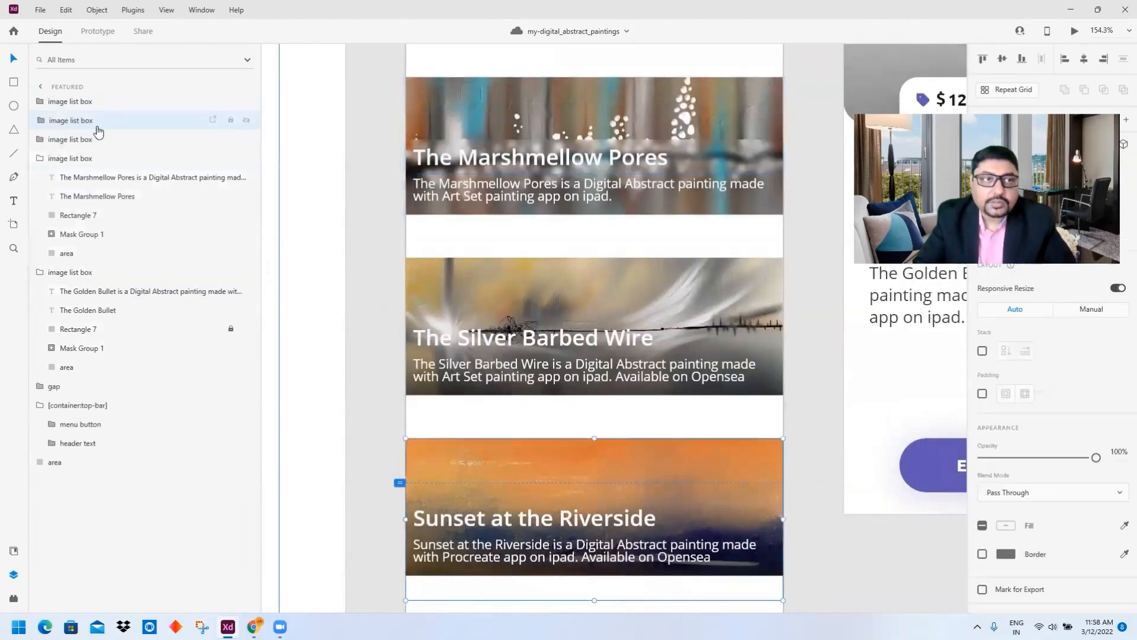
pyautogui.click(39, 177)
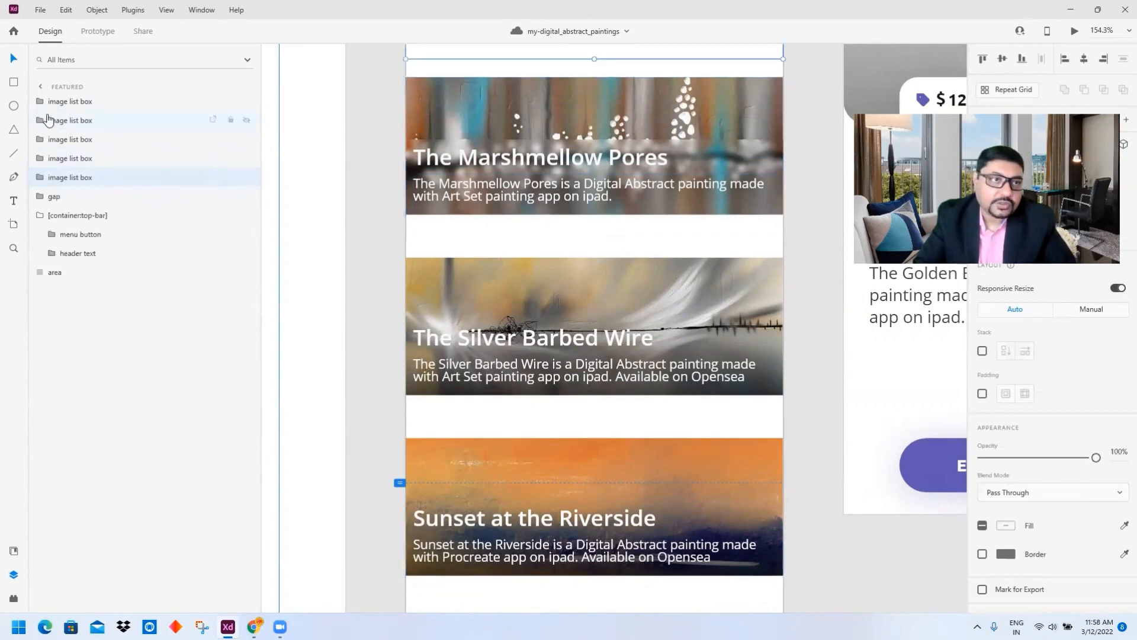
pyautogui.click(40, 216)
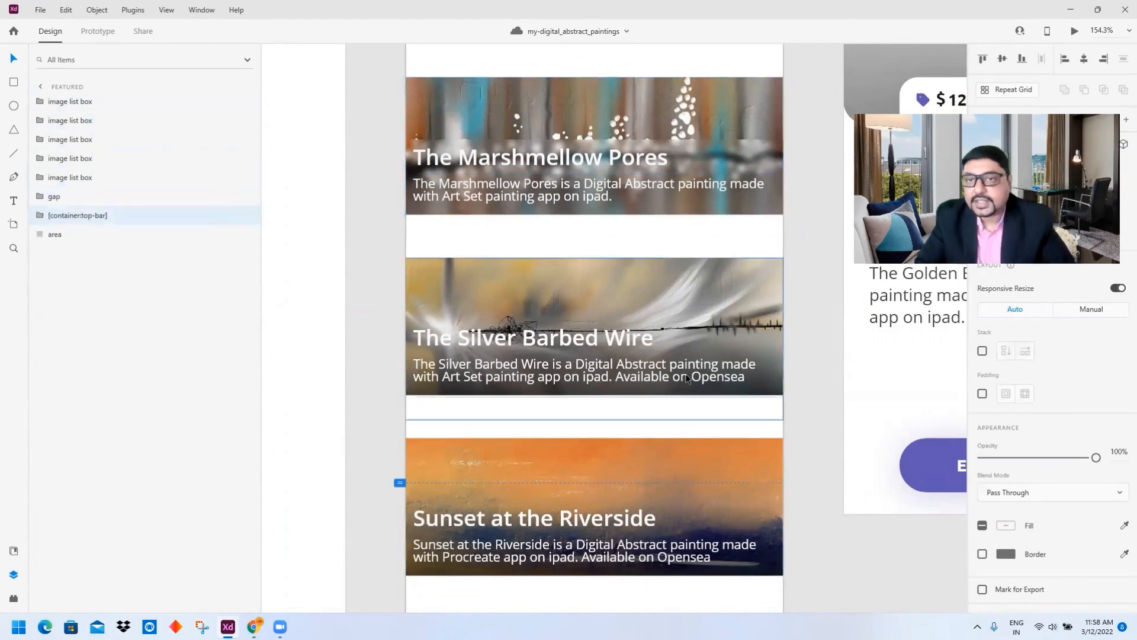
# Select The Golden Bullet list box on the Featured artboard, then the back arrow in the Art detail page header
pyautogui.scroll(-5, 638, 323)
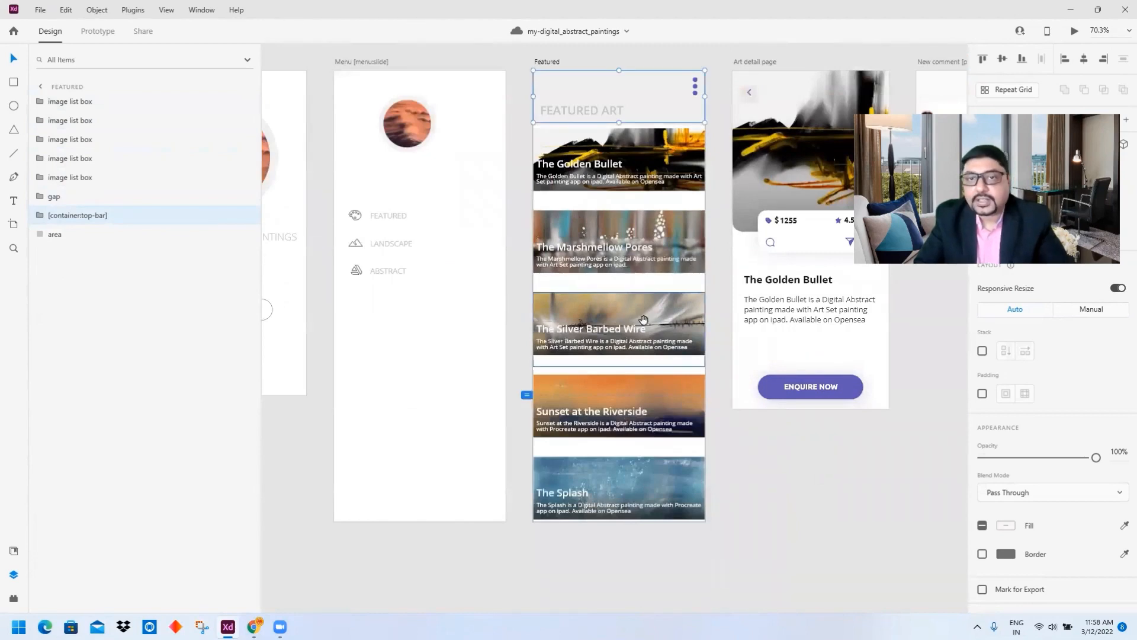
pyautogui.moveTo(653, 253); pyautogui.dragTo(523, 309)
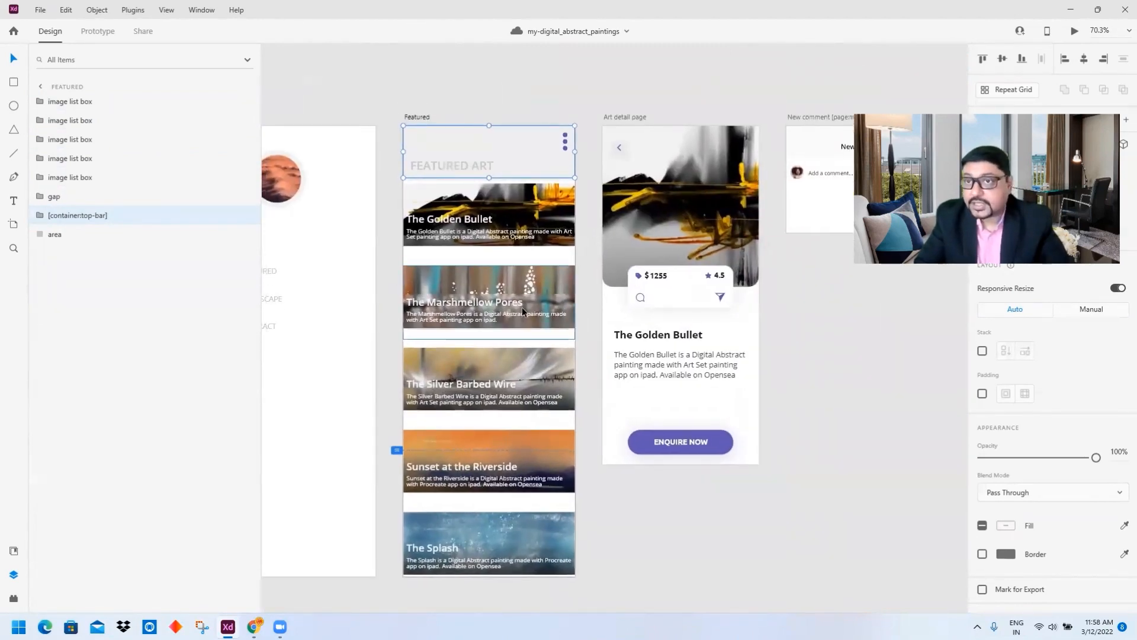
pyautogui.scroll(3, 556, 325)
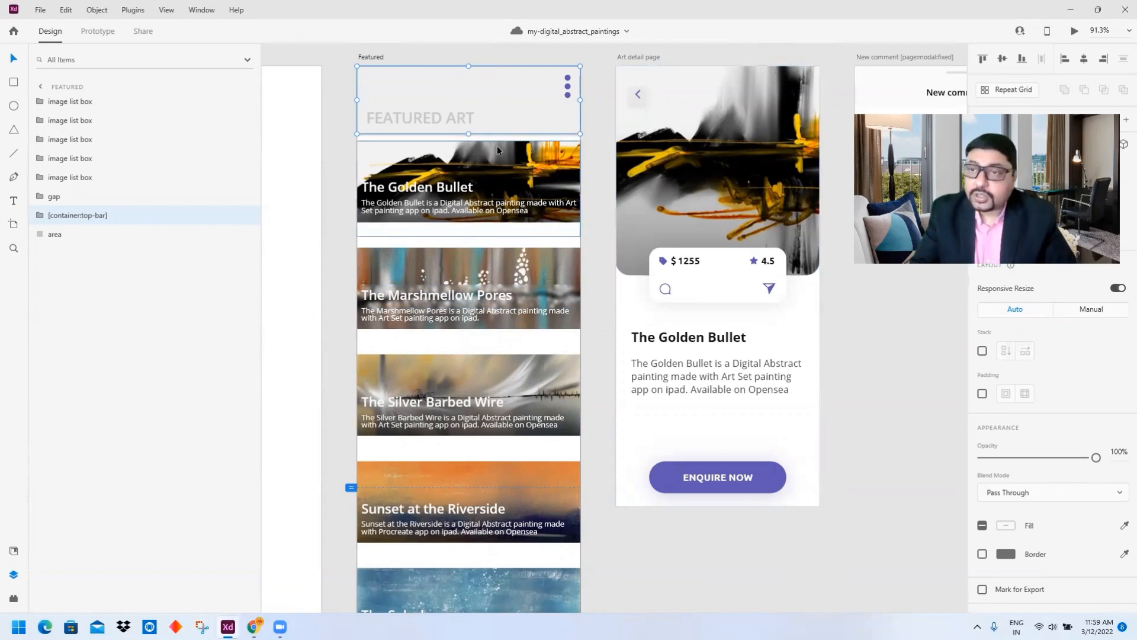
pyautogui.click(521, 159)
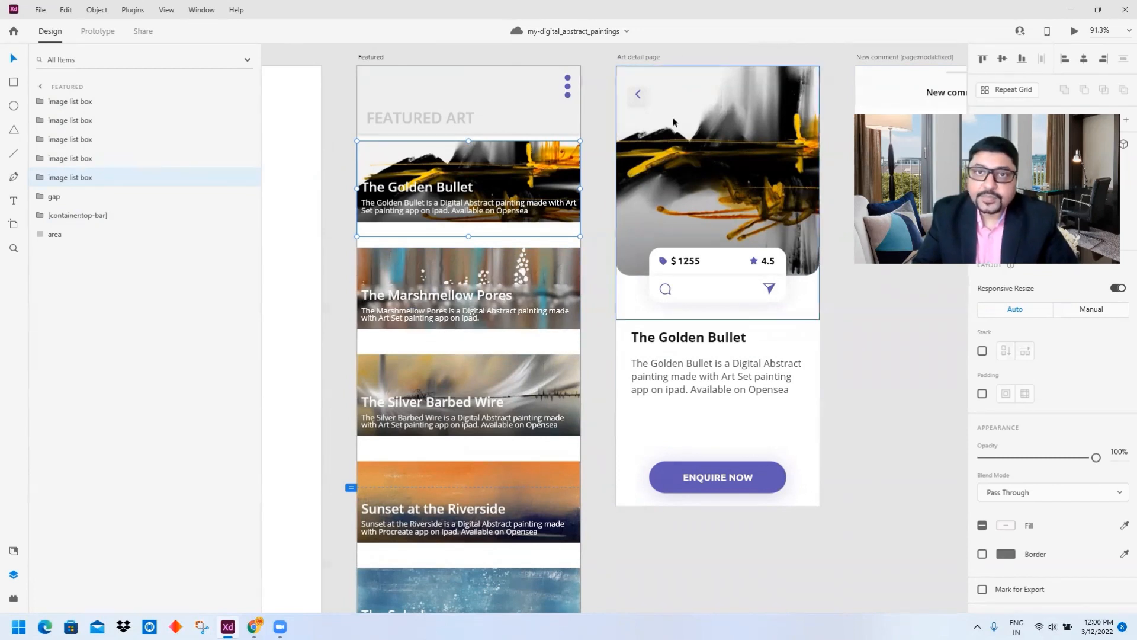
pyautogui.keyDown('ctrl'); pyautogui.click(639, 95); pyautogui.keyUp('ctrl')
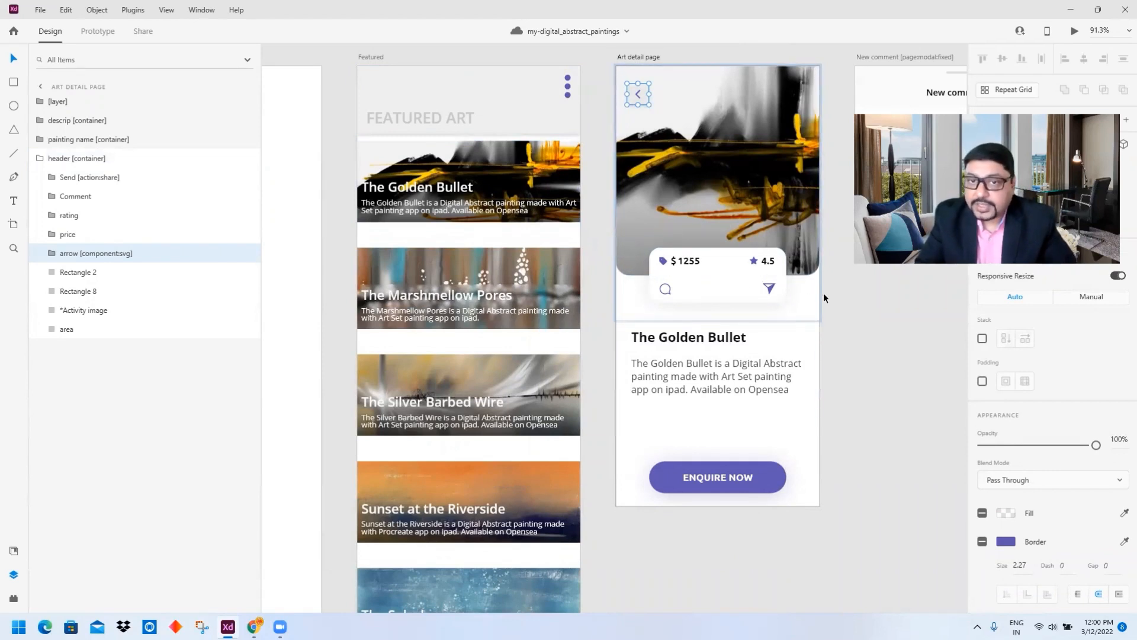
# Expand the painting name [container] group on the Art detail page and select its area layer
pyautogui.click(662, 336)
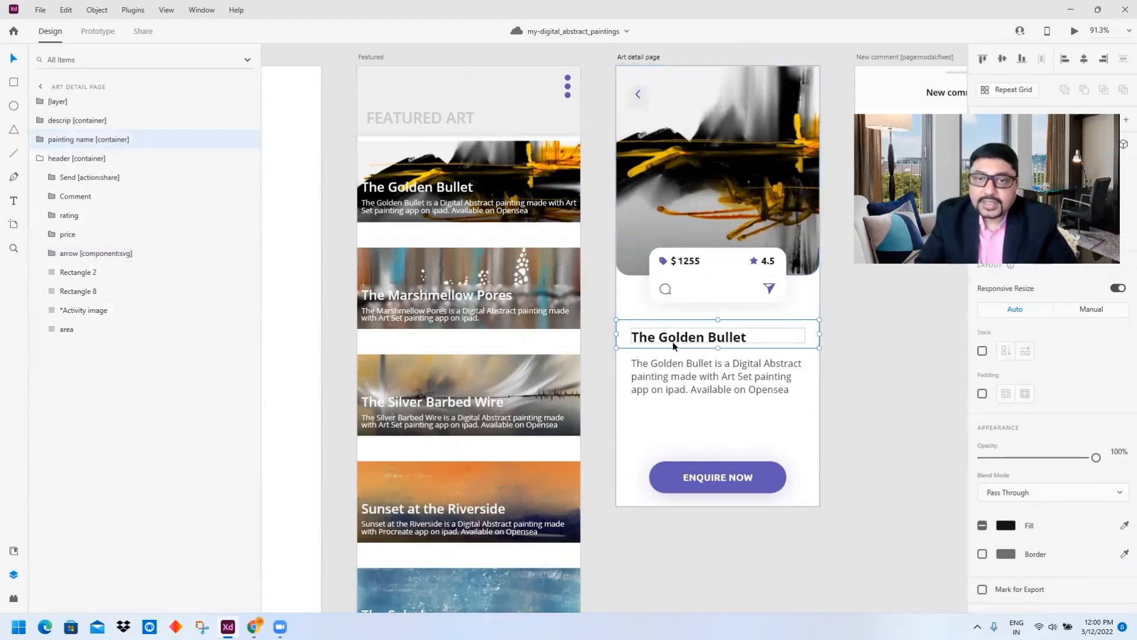
pyautogui.click(40, 140)
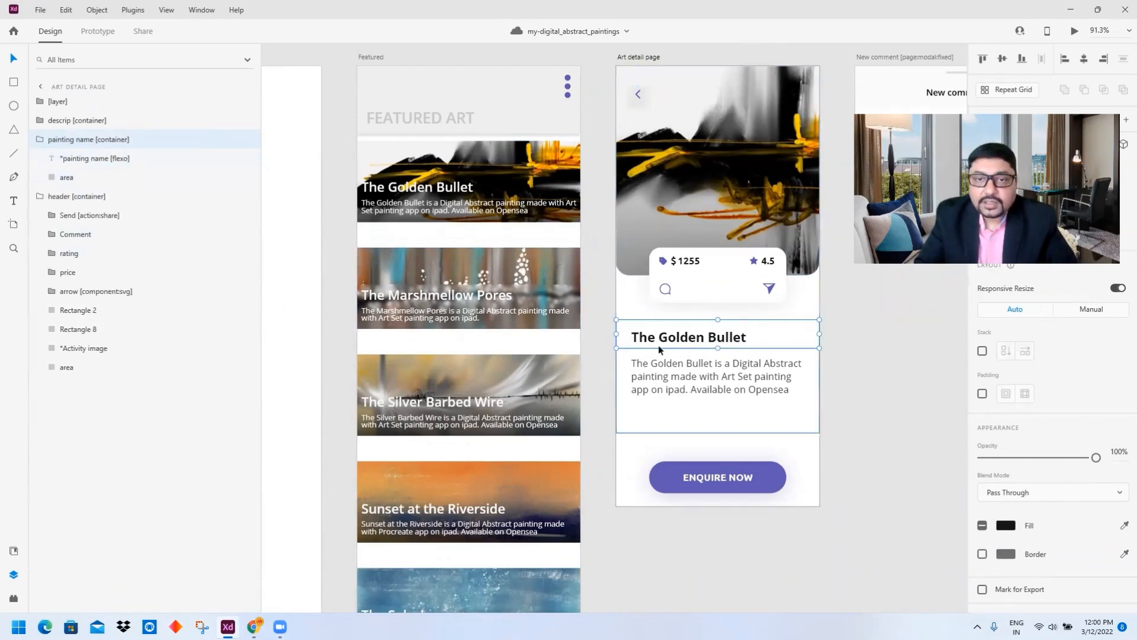
pyautogui.click(67, 176)
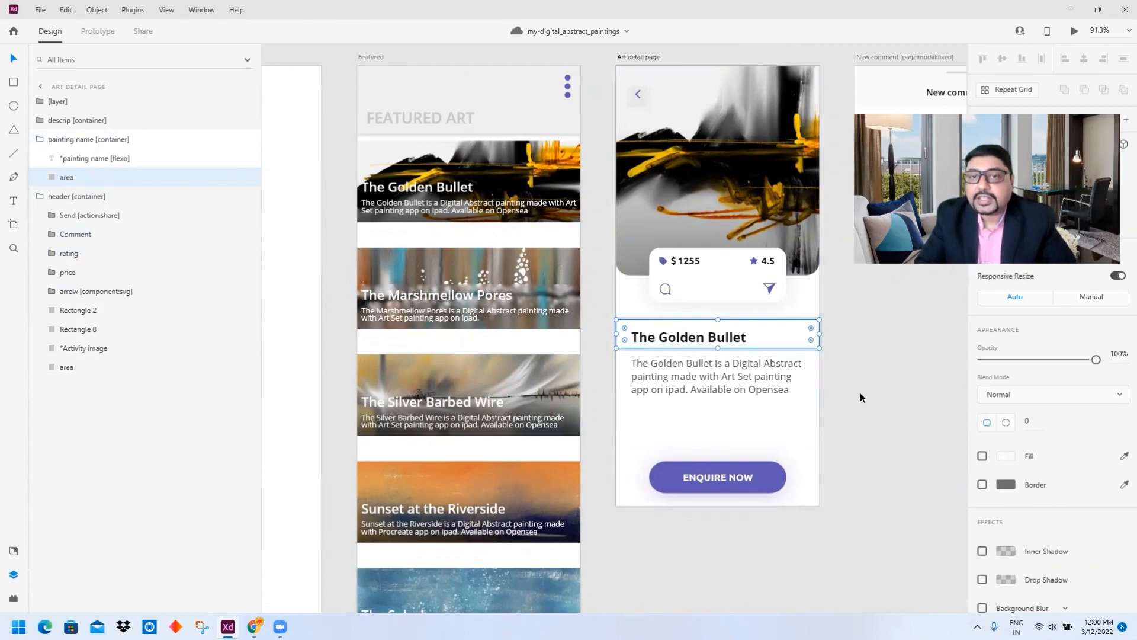
# Expand the descrip [container] group on the Art detail page and select its *descripion [flexo] text layer
pyautogui.click(801, 431)
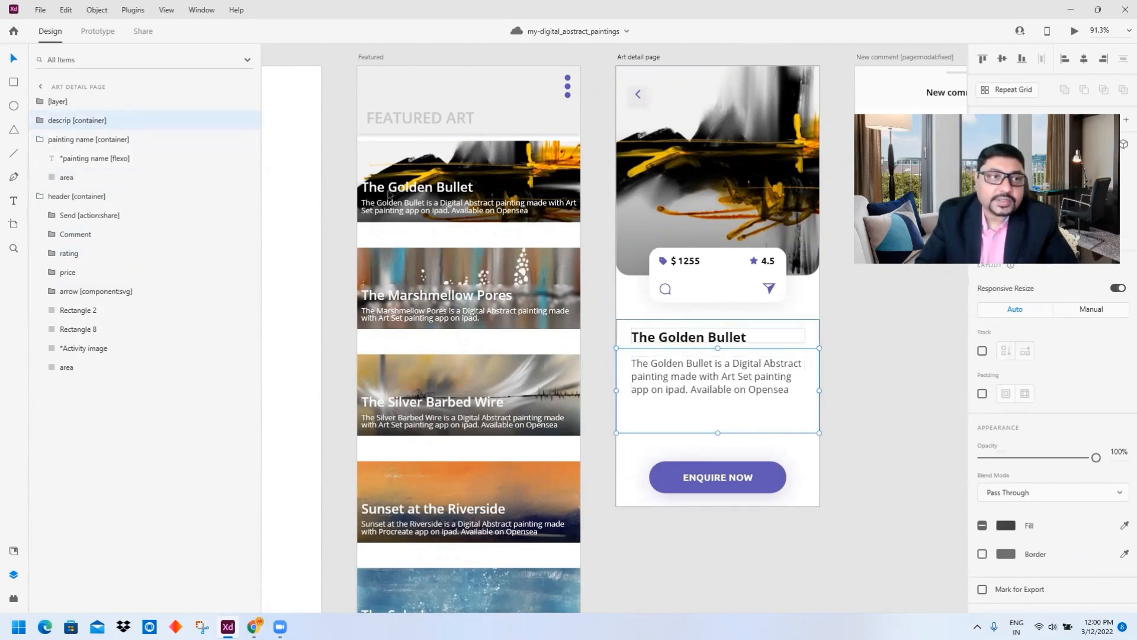
pyautogui.click(40, 122)
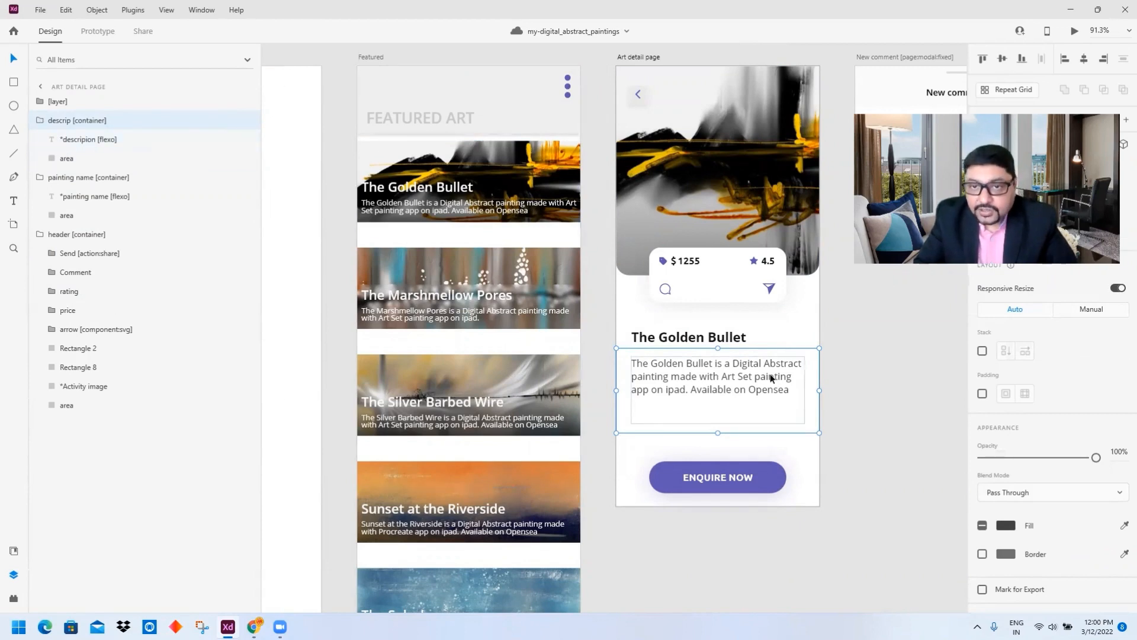
pyautogui.click(99, 141)
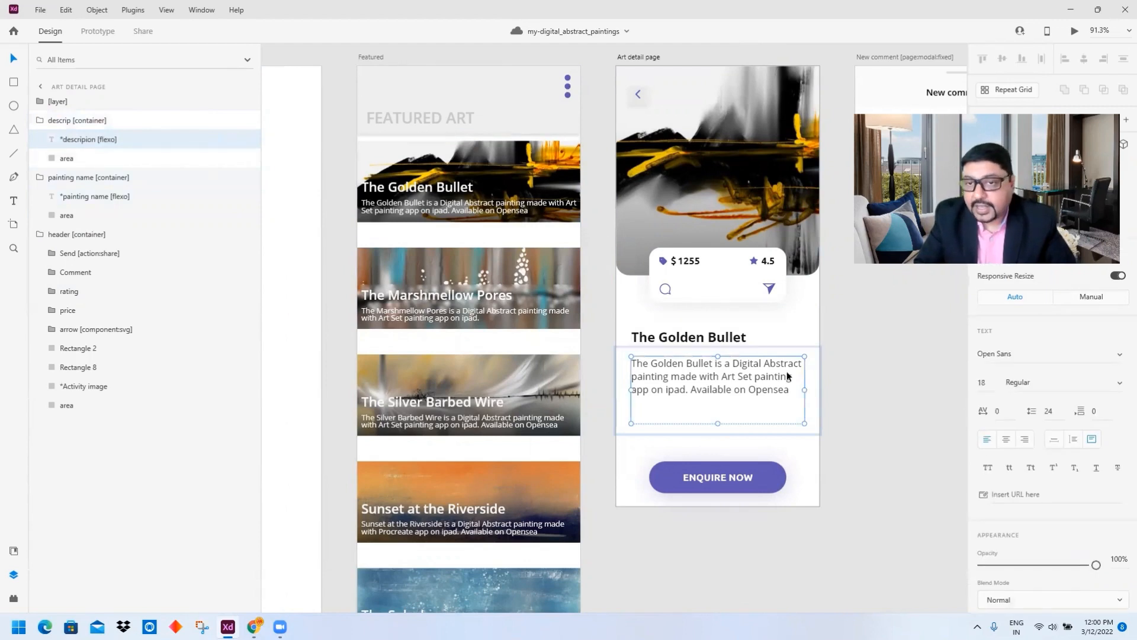
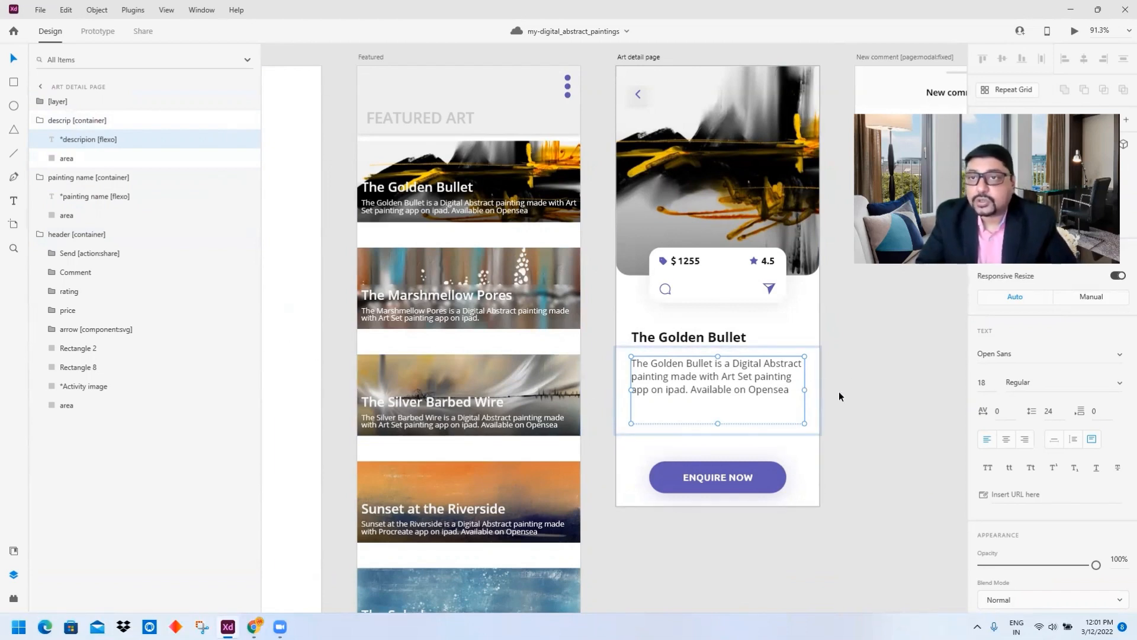
# Expand the [layer] group around the ENQUIRE NOW button and examine the button group inside it
pyautogui.click(696, 472)
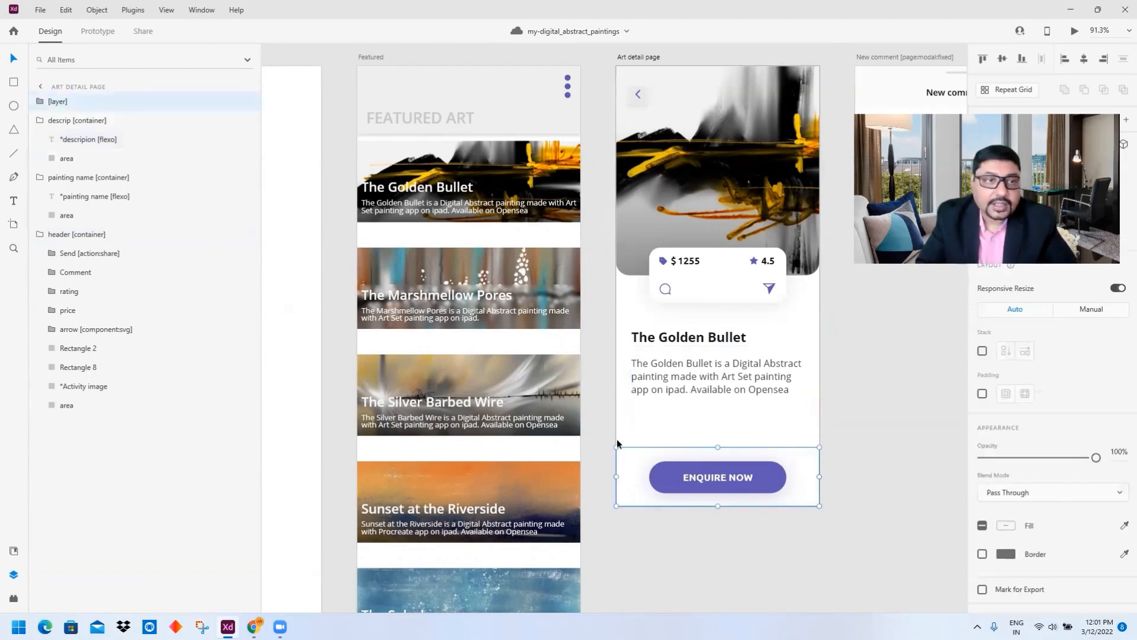
pyautogui.click(42, 103)
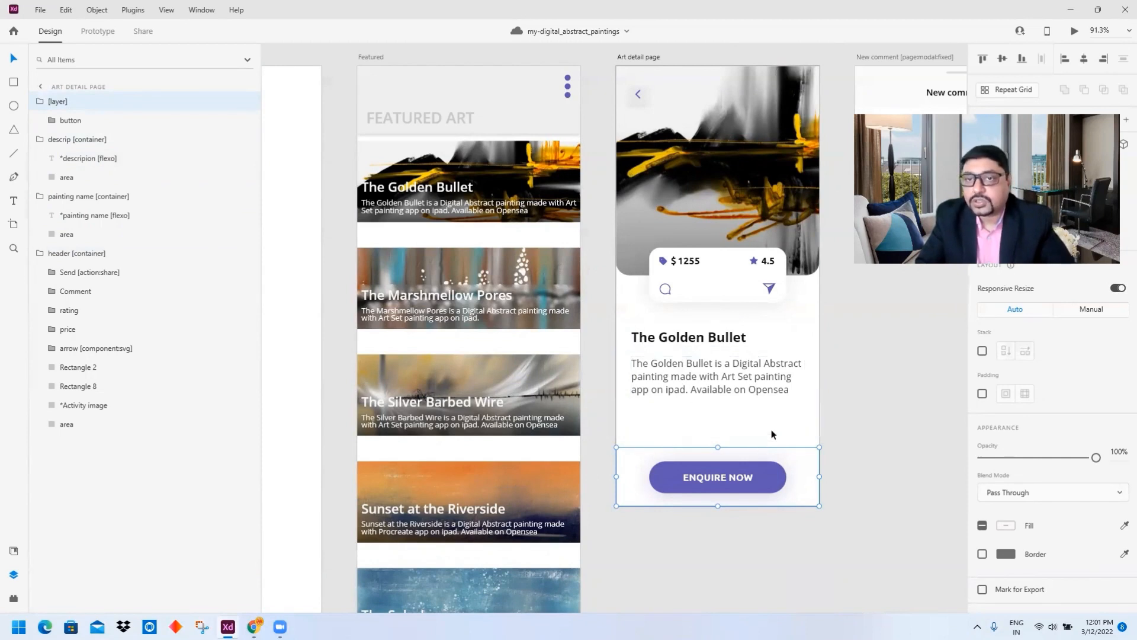
pyautogui.click(71, 121)
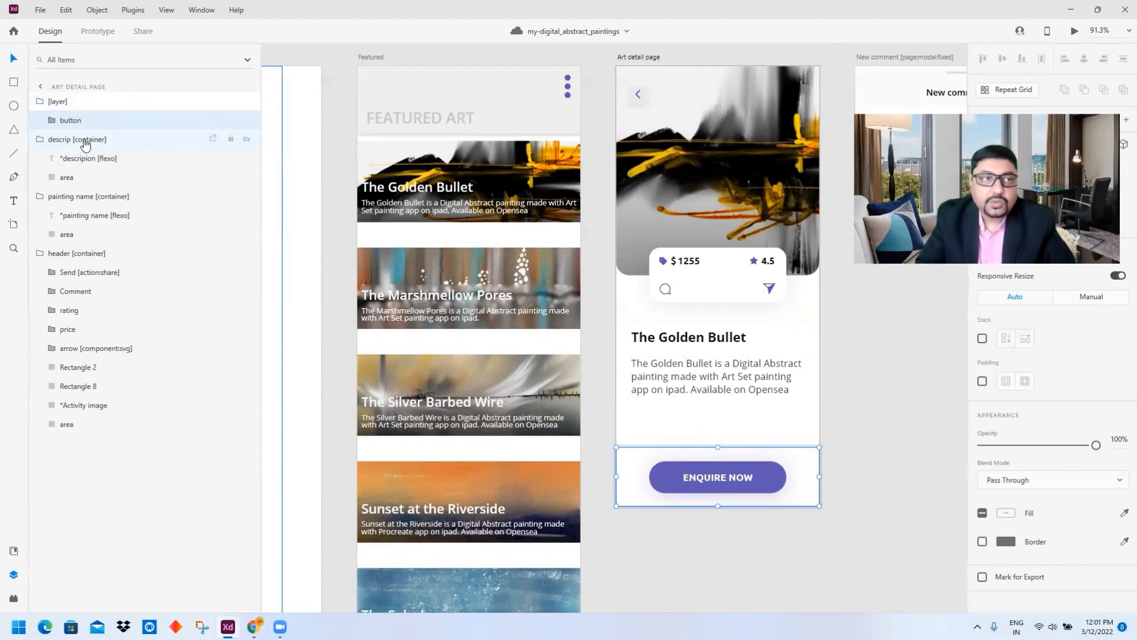
pyautogui.click(58, 99)
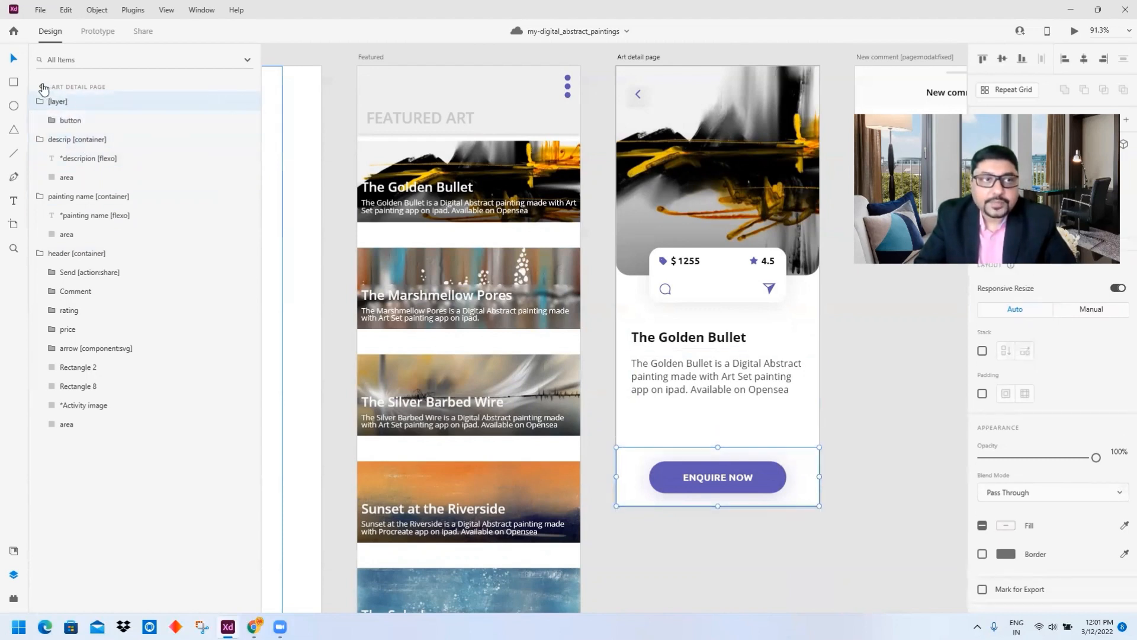
# Select the header [container] group on the Art detail page, then the Send [action:share] icon inside it
pyautogui.click(767, 264)
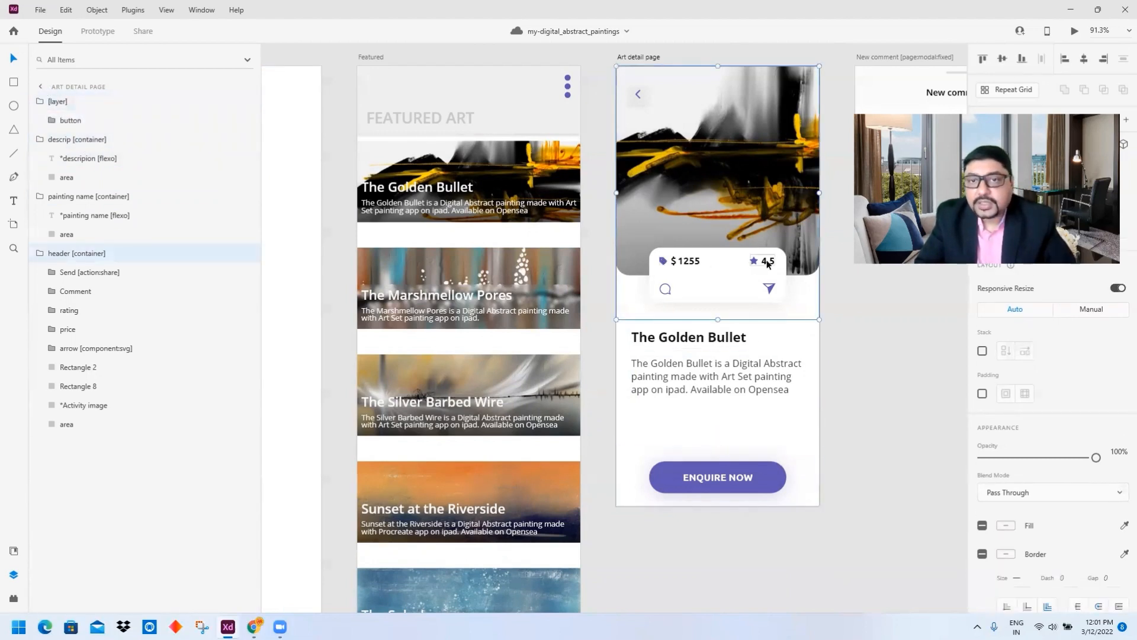
pyautogui.doubleClick(723, 254)
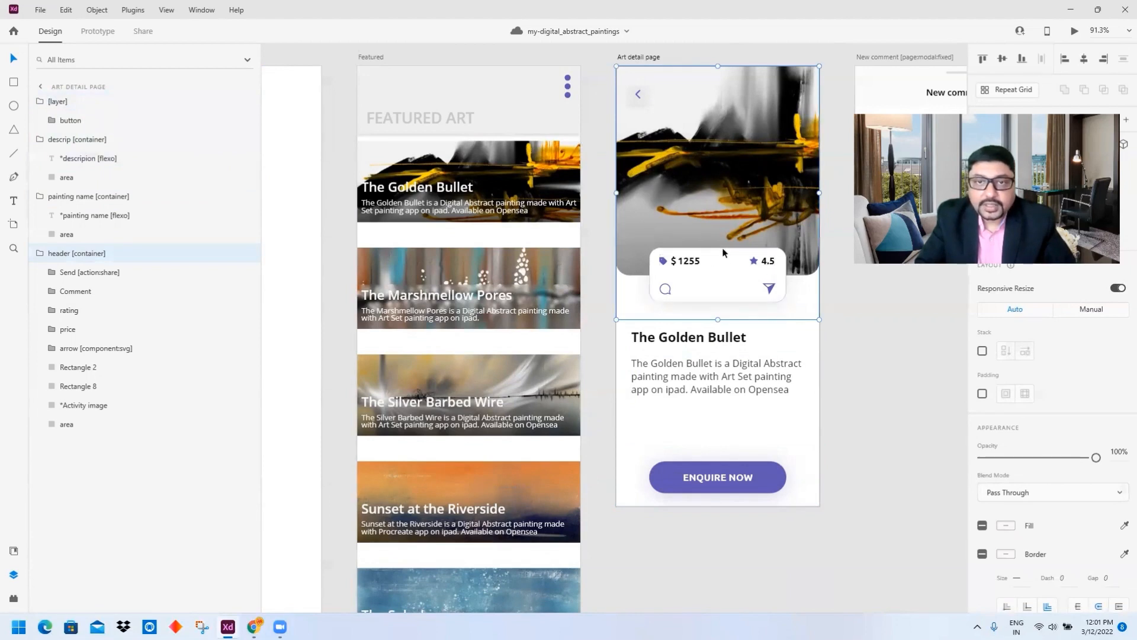
pyautogui.click(70, 260)
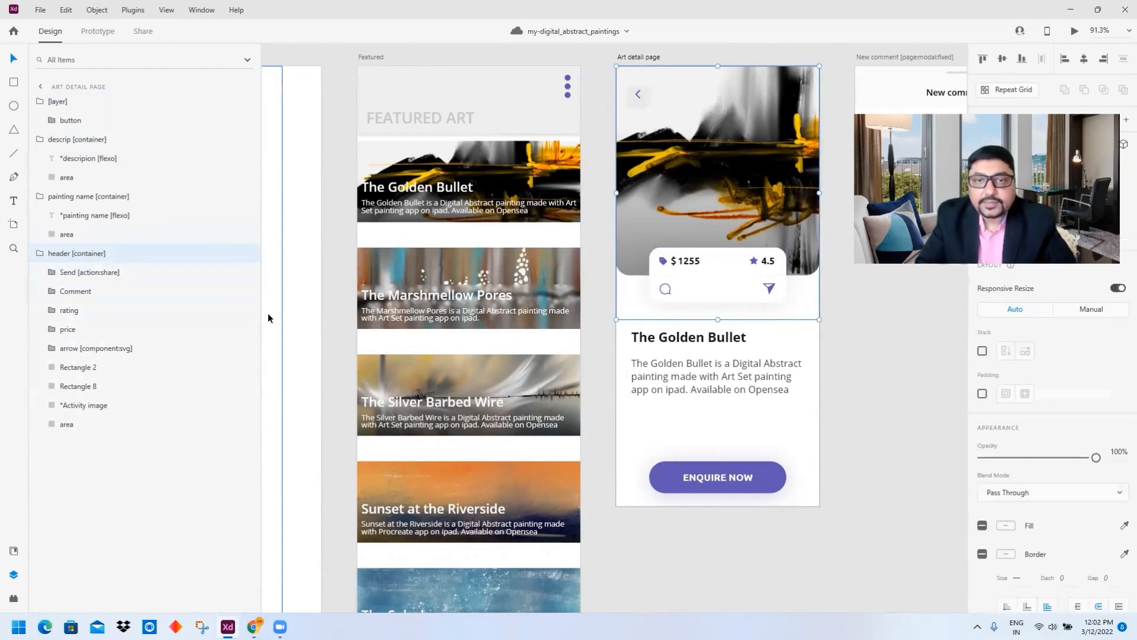
pyautogui.doubleClick(769, 289)
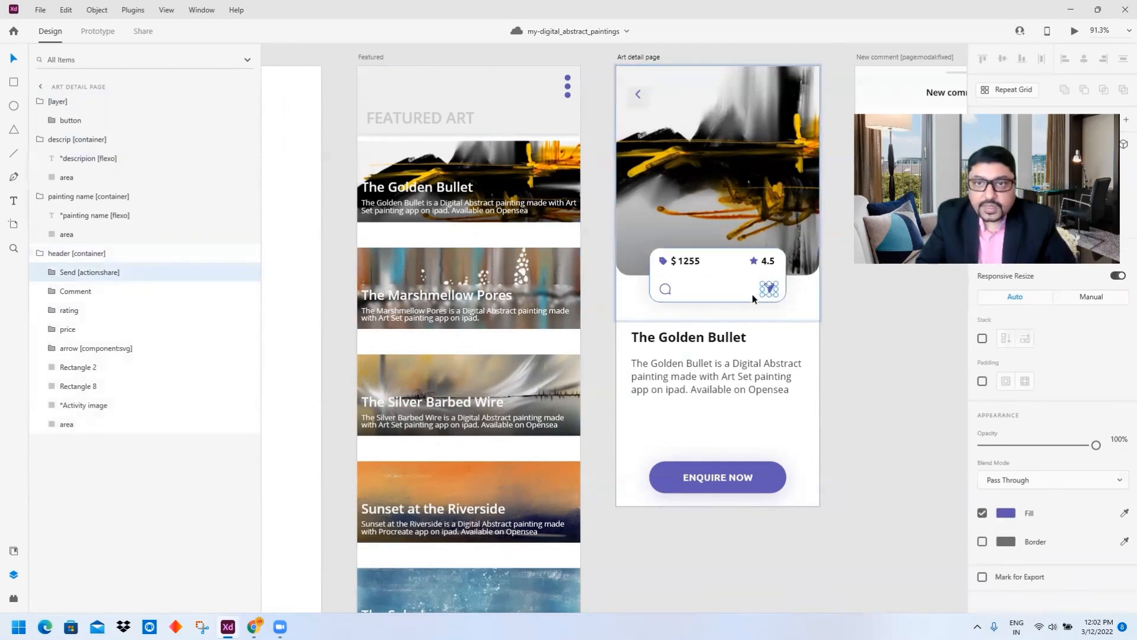
# Select the Comment icon group on the white info card inside the header [container]
pyautogui.click(667, 291)
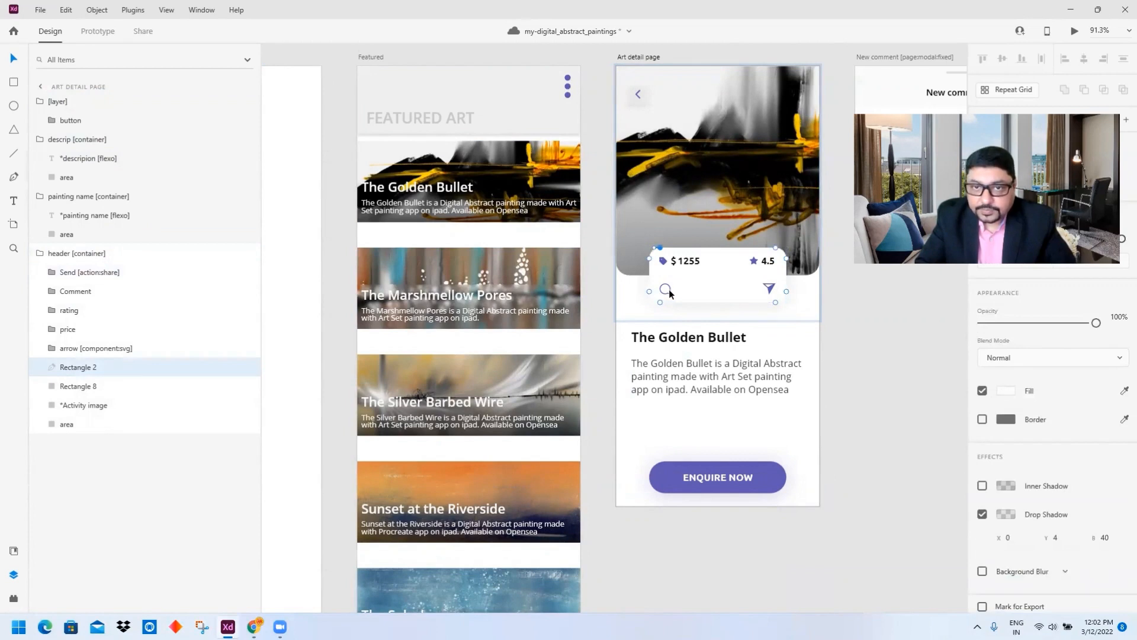
pyautogui.click(749, 321)
pyautogui.click(669, 292)
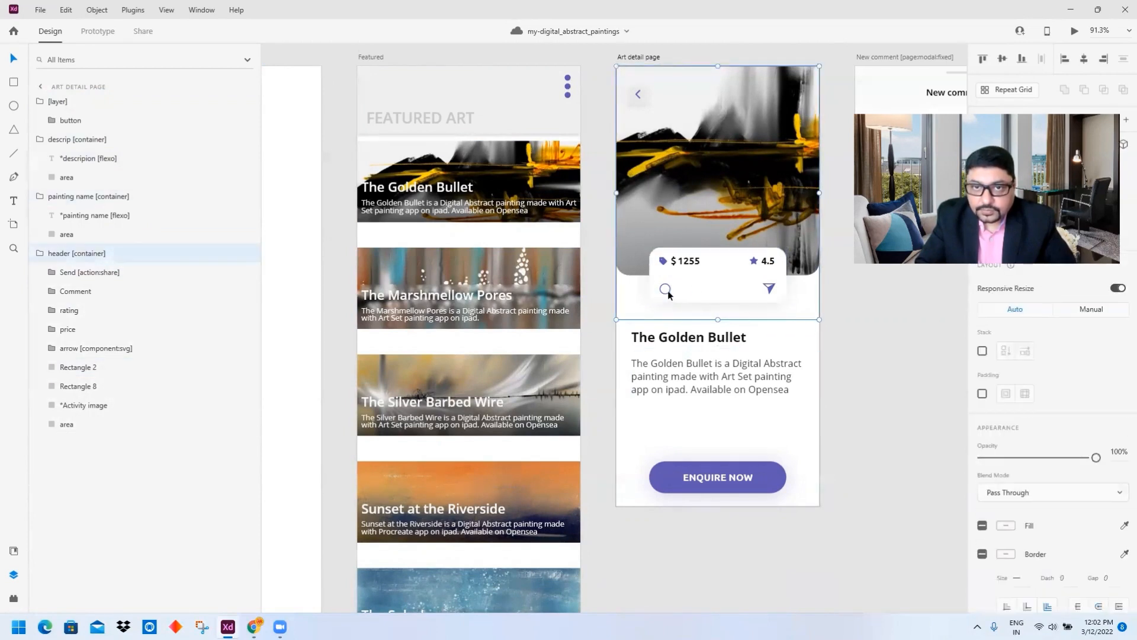
pyautogui.click(667, 290)
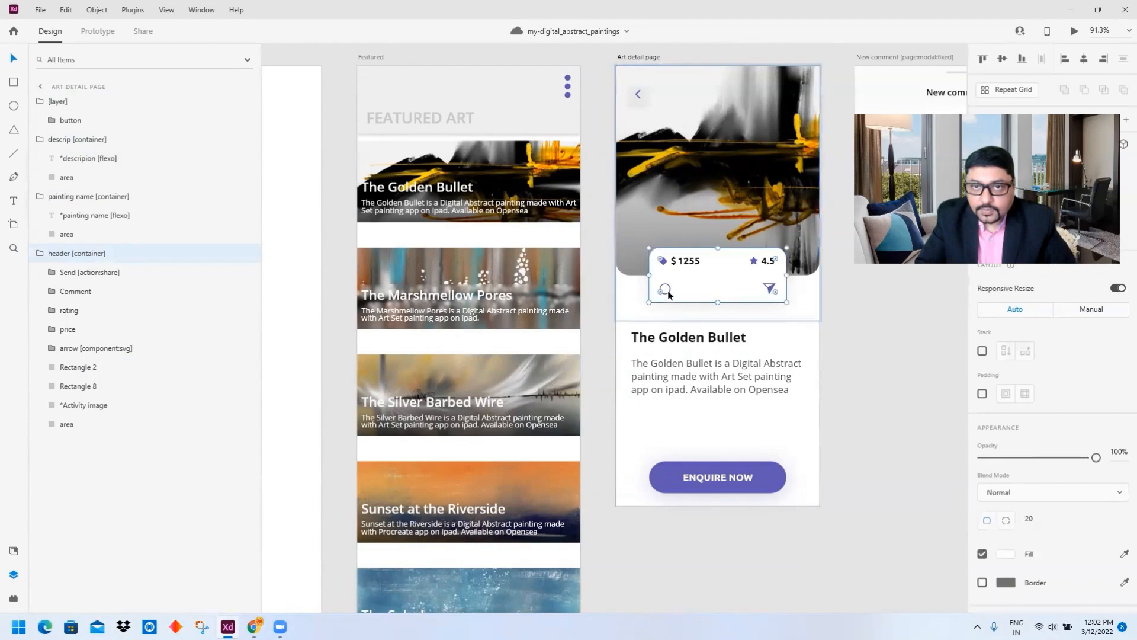
pyautogui.doubleClick(667, 290)
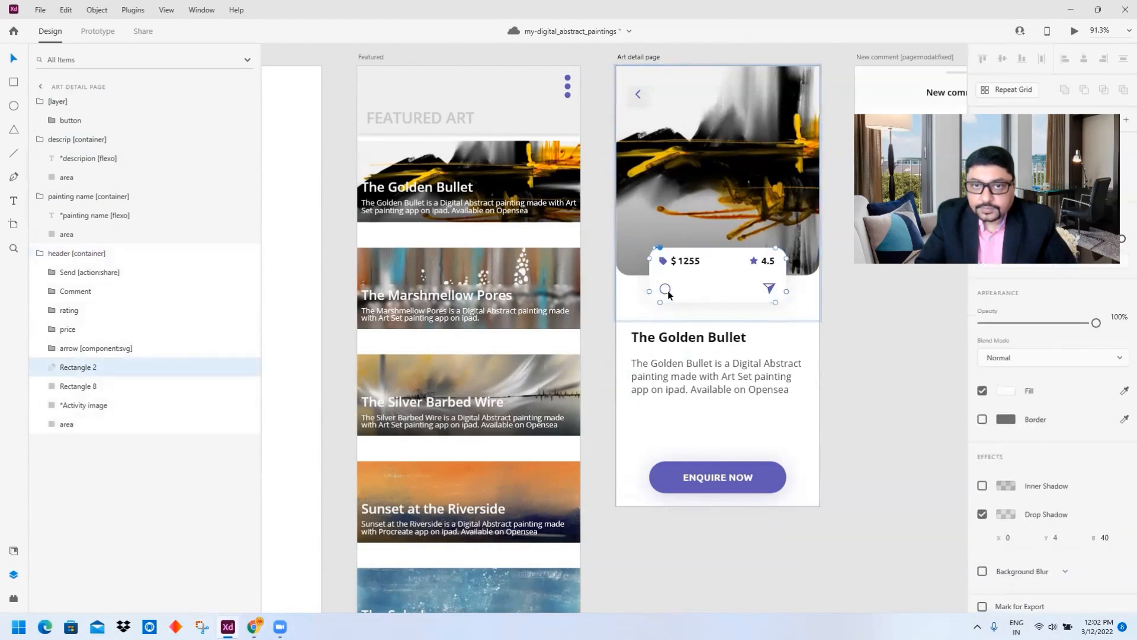
pyautogui.click(106, 291)
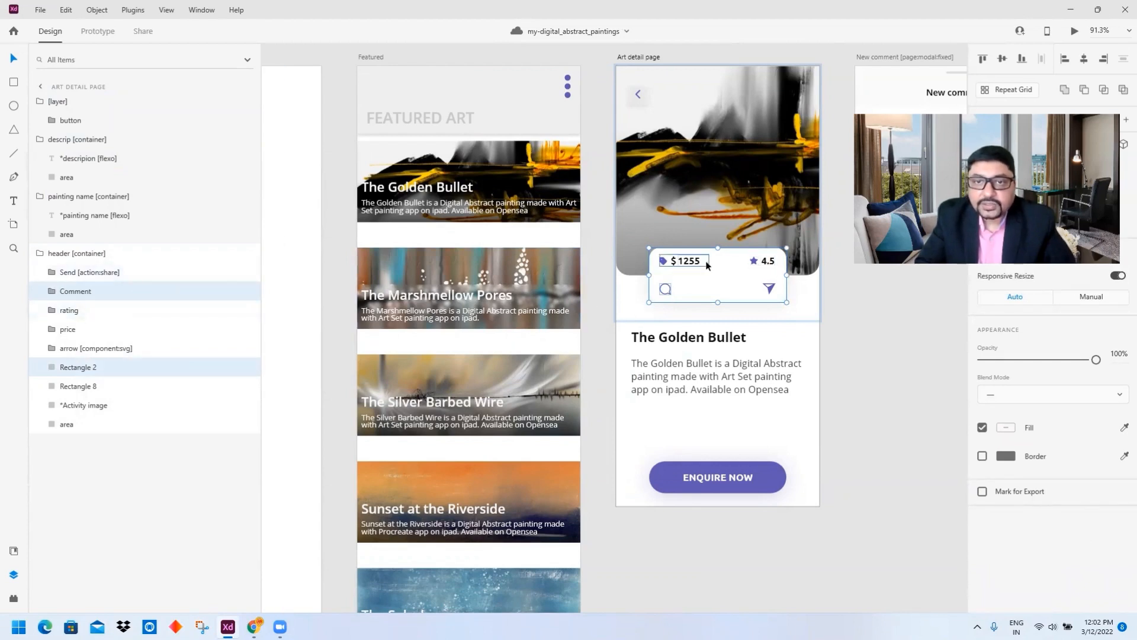
pyautogui.click(771, 290)
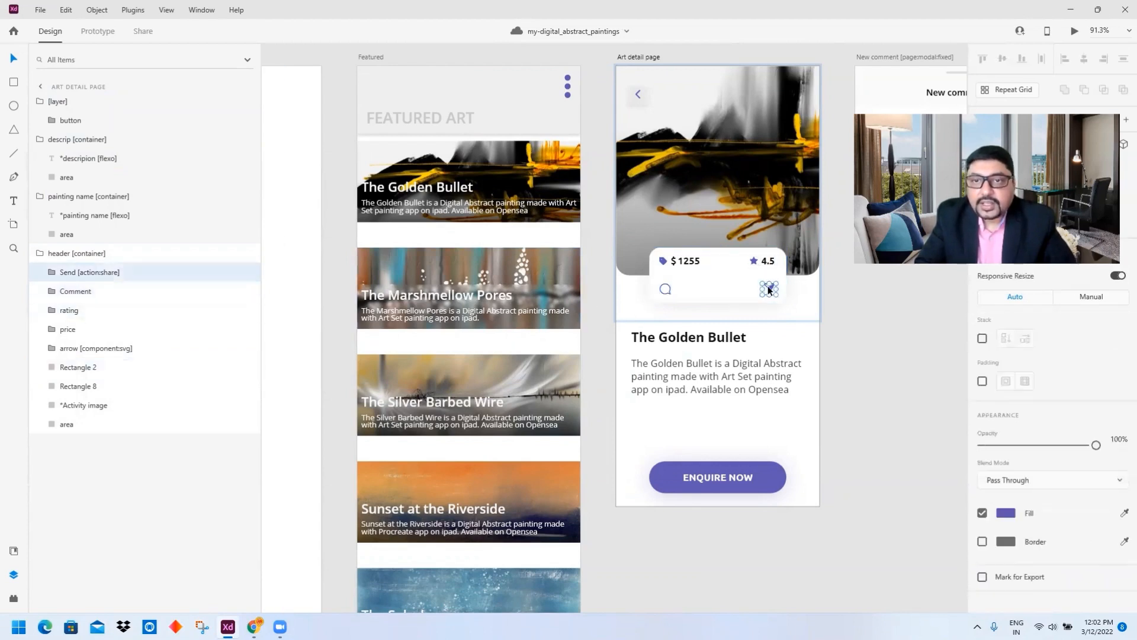
pyautogui.click(668, 289)
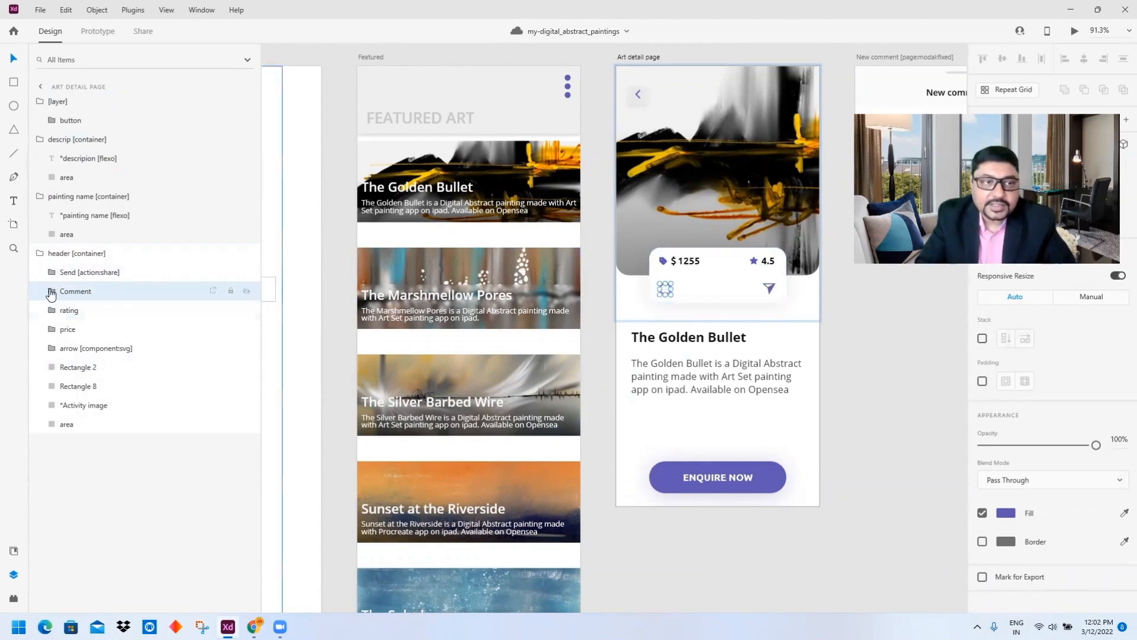
# Select the New comment [page:modal:fixed] artboard and examine it alongside the Art detail page
pyautogui.moveTo(871, 354); pyautogui.dragTo(490, 482)
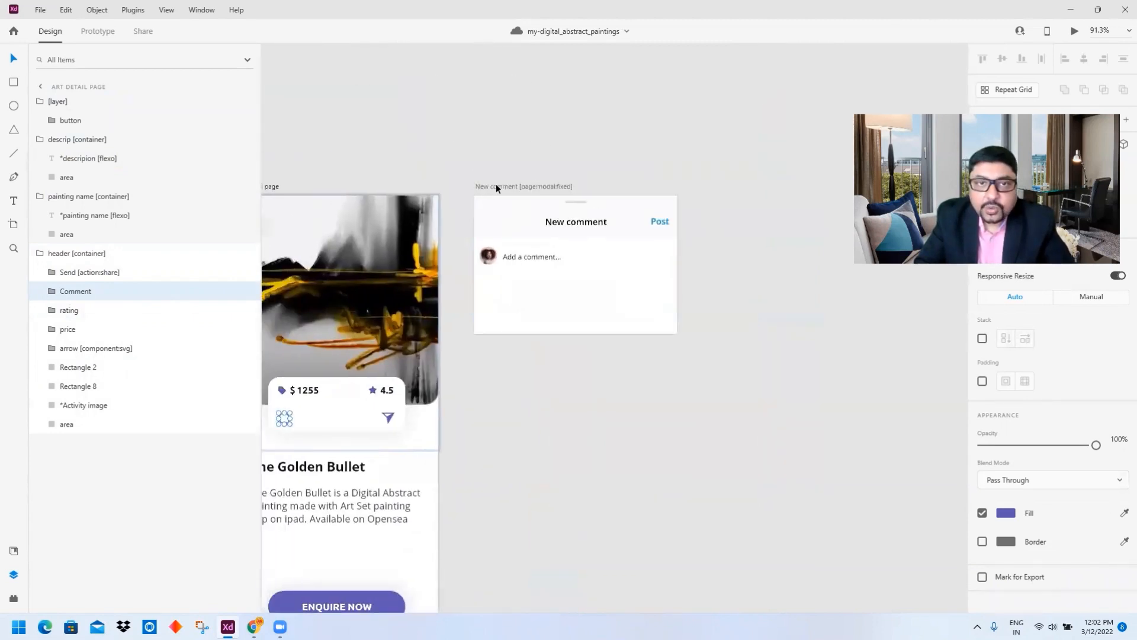
pyautogui.click(532, 186)
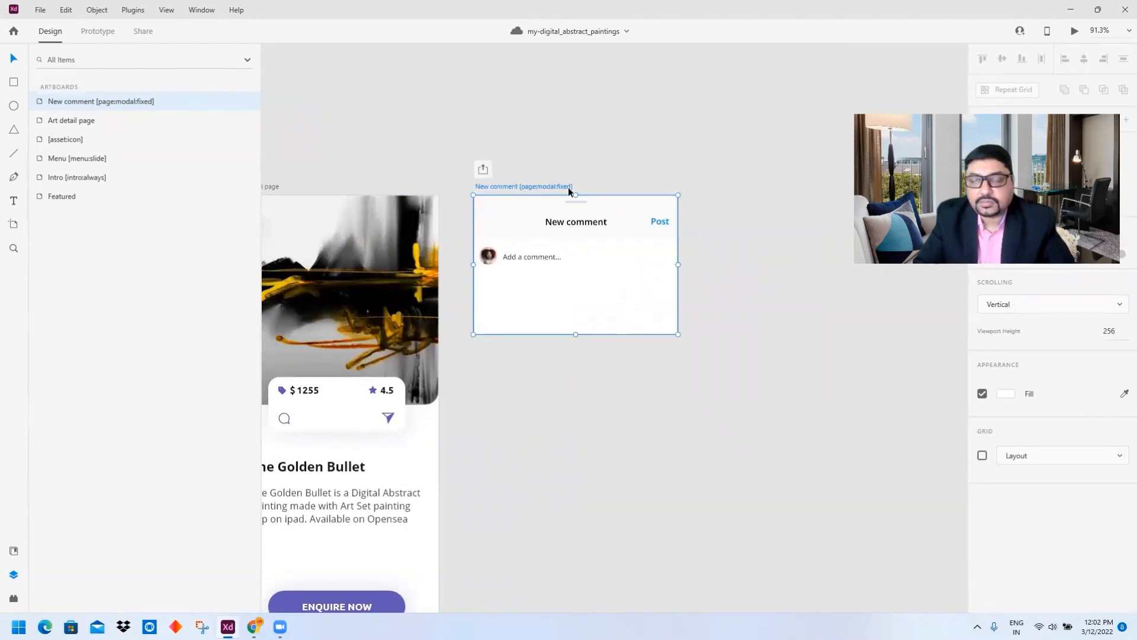
pyautogui.scroll(-1, 507, 427)
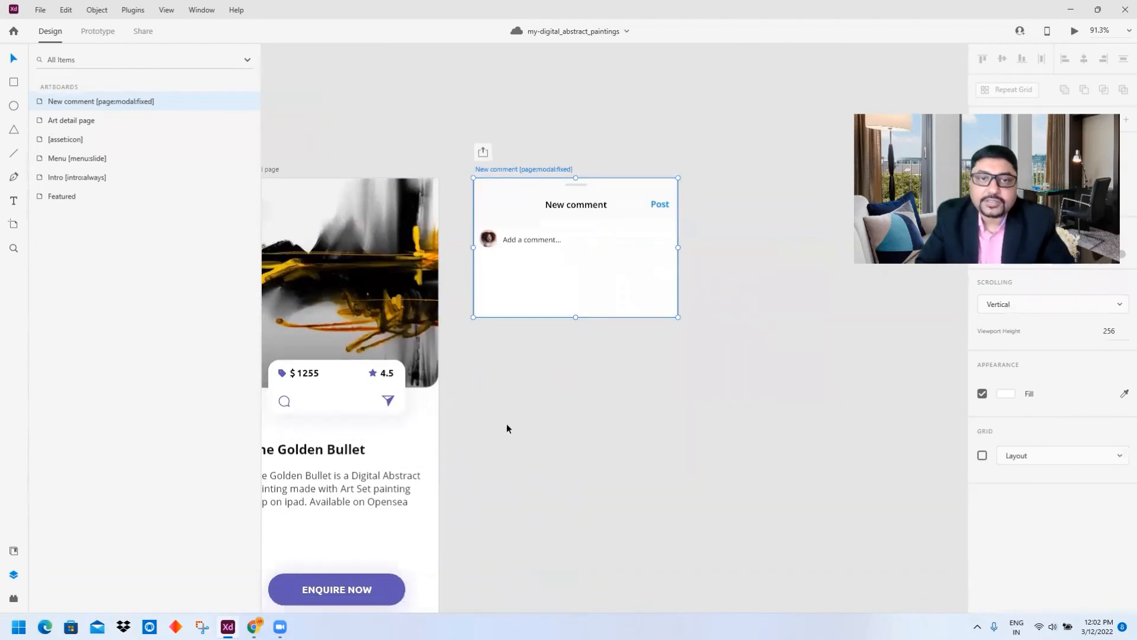
pyautogui.moveTo(594, 374); pyautogui.dragTo(785, 261)
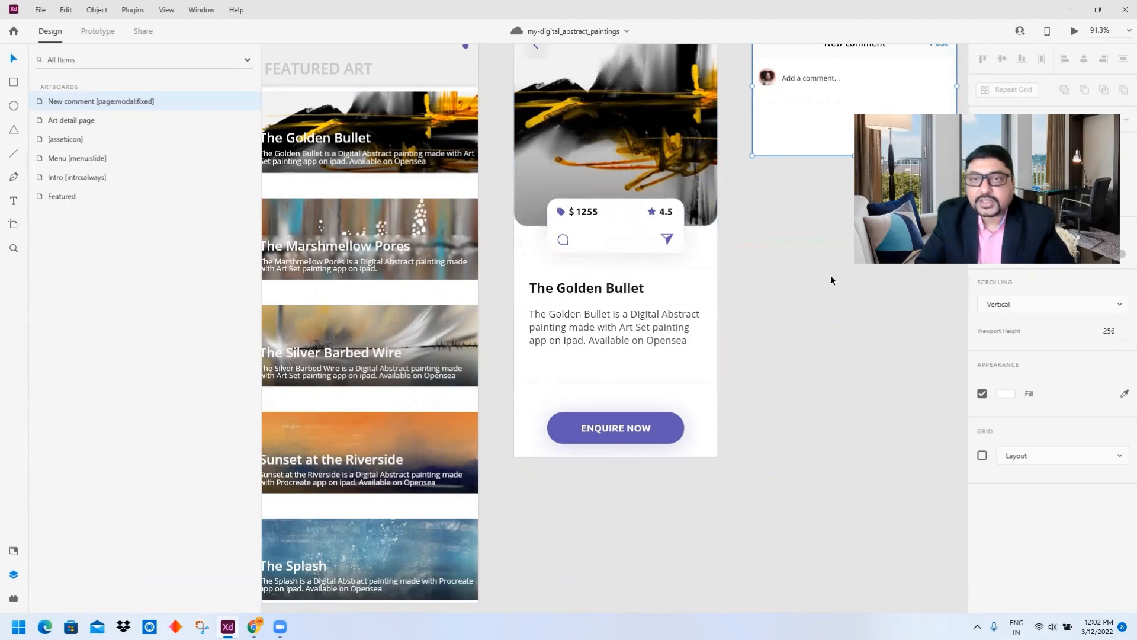
pyautogui.scroll(4, 796, 236)
pyautogui.hscroll(2, 771, 231)
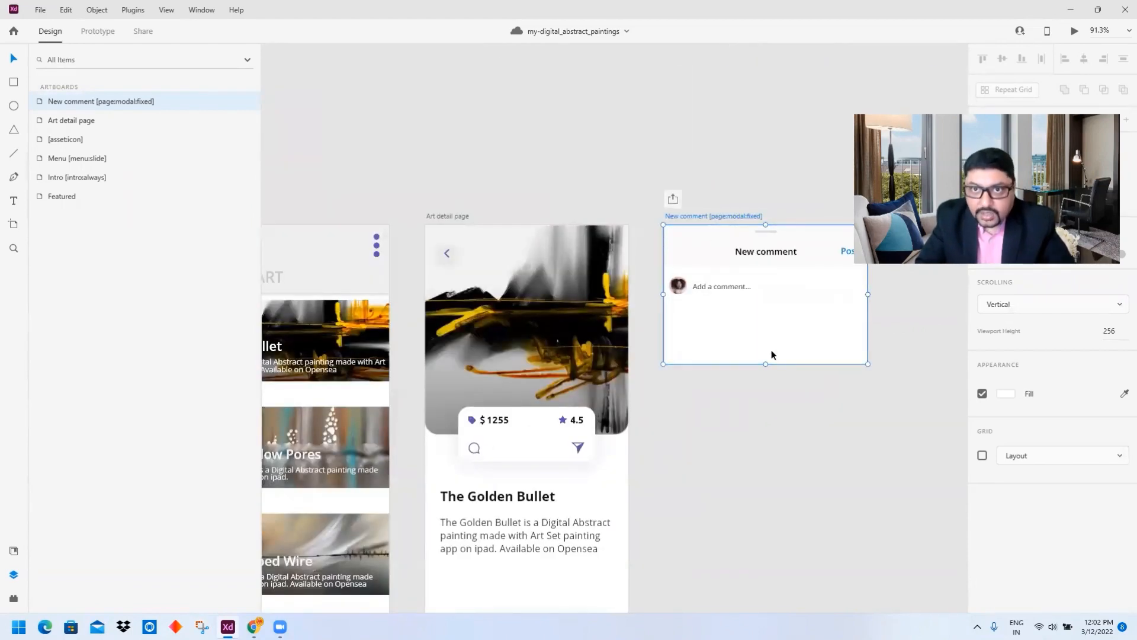
# Switch to Prototype mode and select the Intro [intro:always] artboard to show its interaction links
pyautogui.moveTo(741, 339); pyautogui.dragTo(808, 178)
pyautogui.moveTo(746, 317); pyautogui.dragTo(895, 349)
pyautogui.moveTo(445, 274); pyautogui.dragTo(700, 293)
pyautogui.click(97, 31)
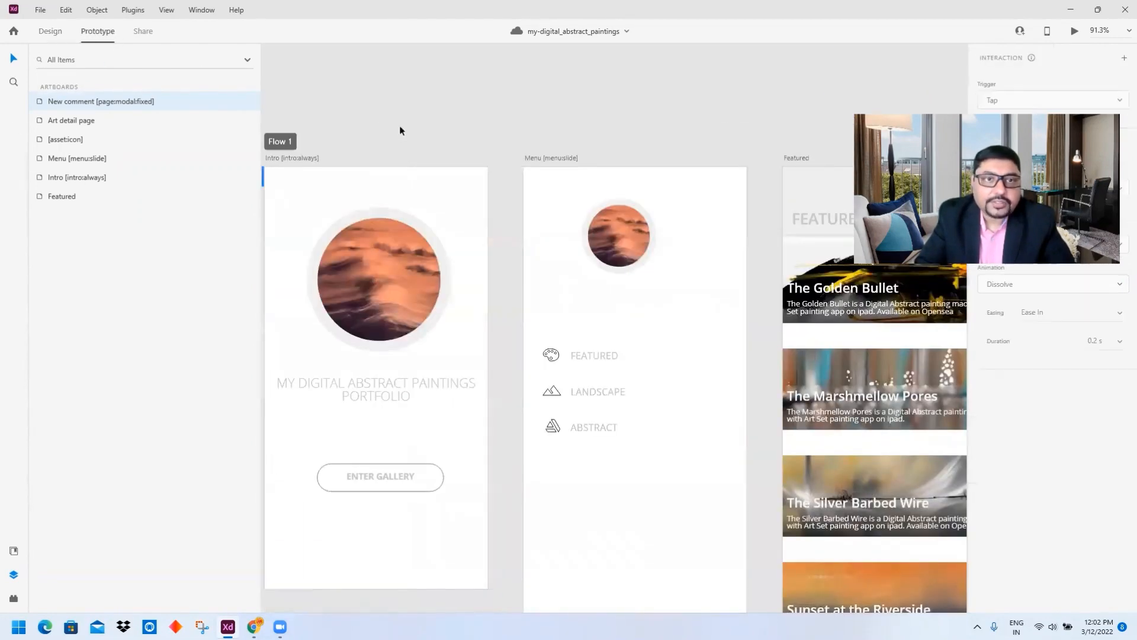
pyautogui.scroll(-4, 523, 240)
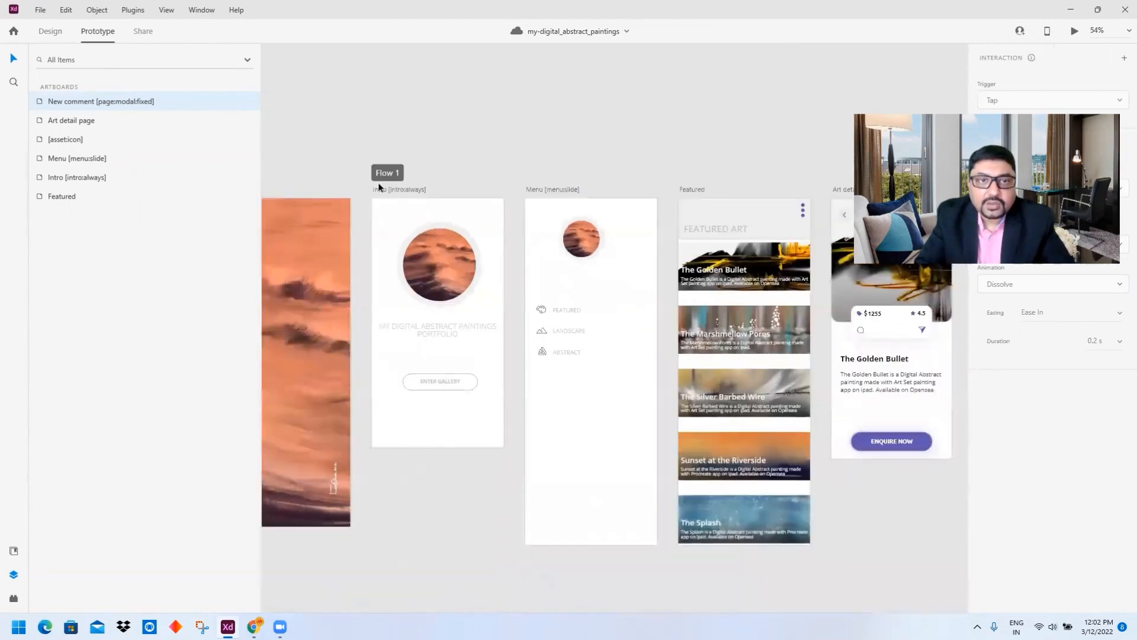
pyautogui.click(392, 188)
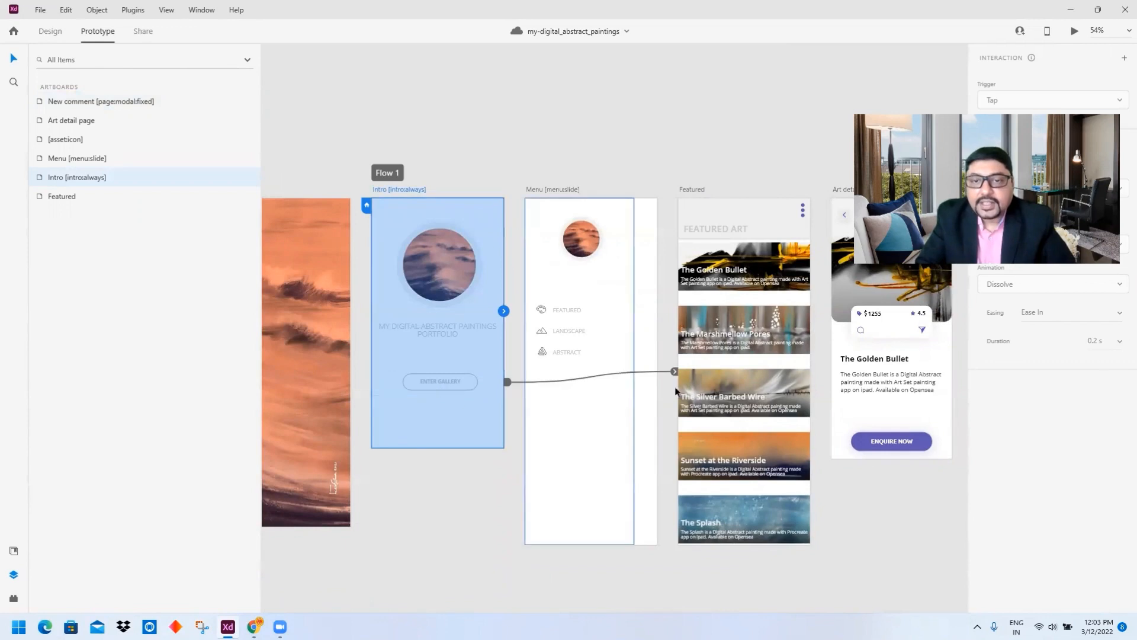
# Show the interaction links of the Featured artboard, its [container:top-bar] group and the Menu [menu:slide] artboard
pyautogui.click(690, 189)
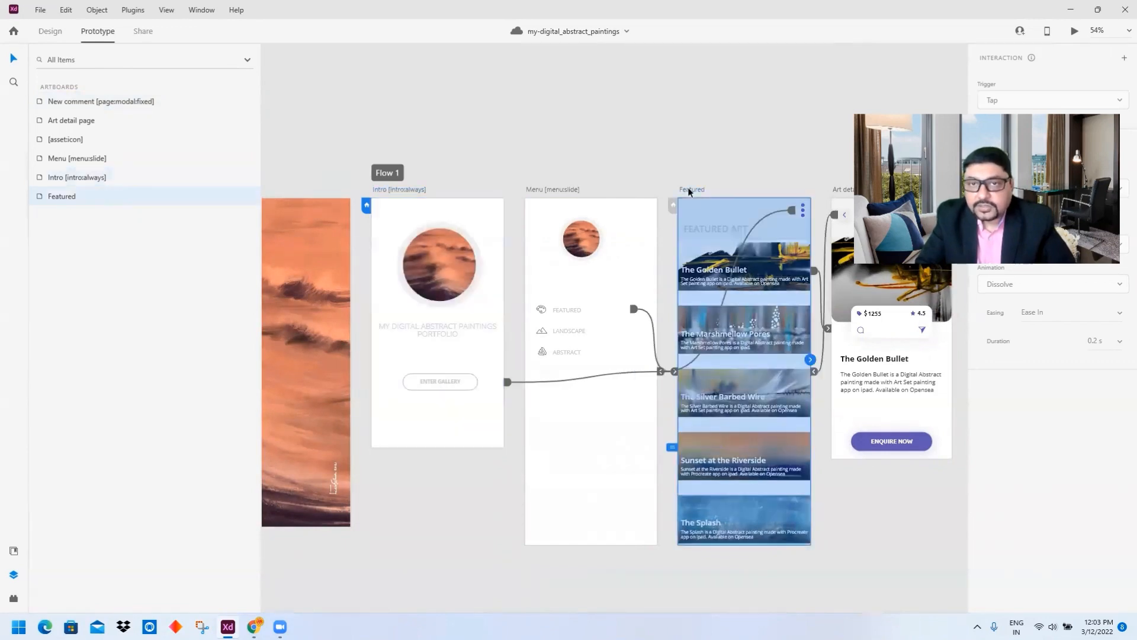
pyautogui.click(805, 213)
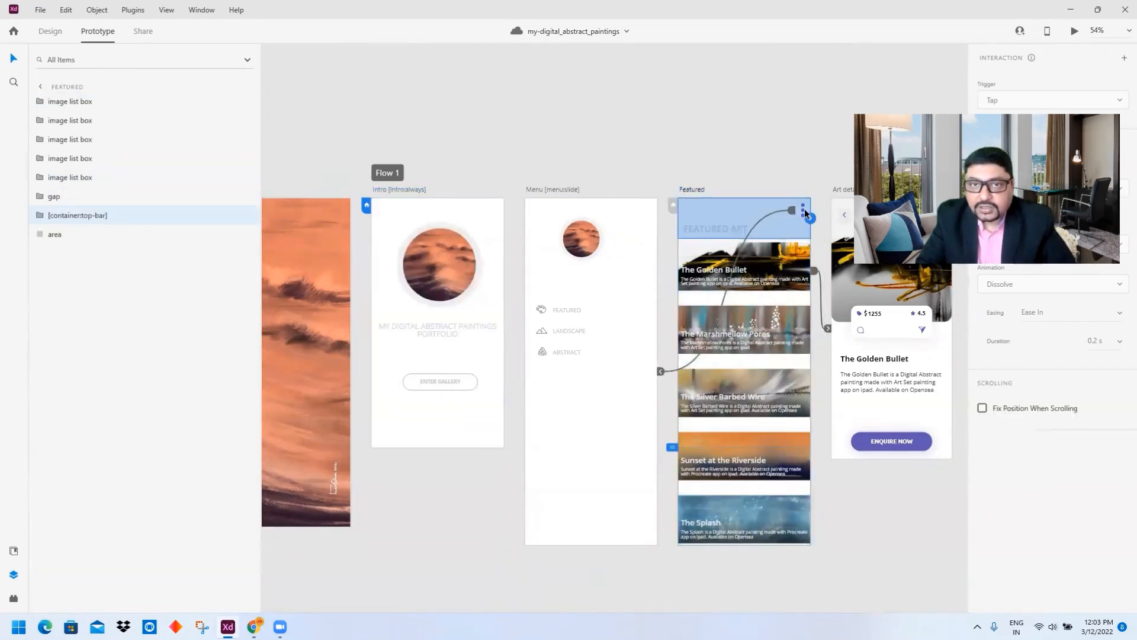
pyautogui.click(548, 191)
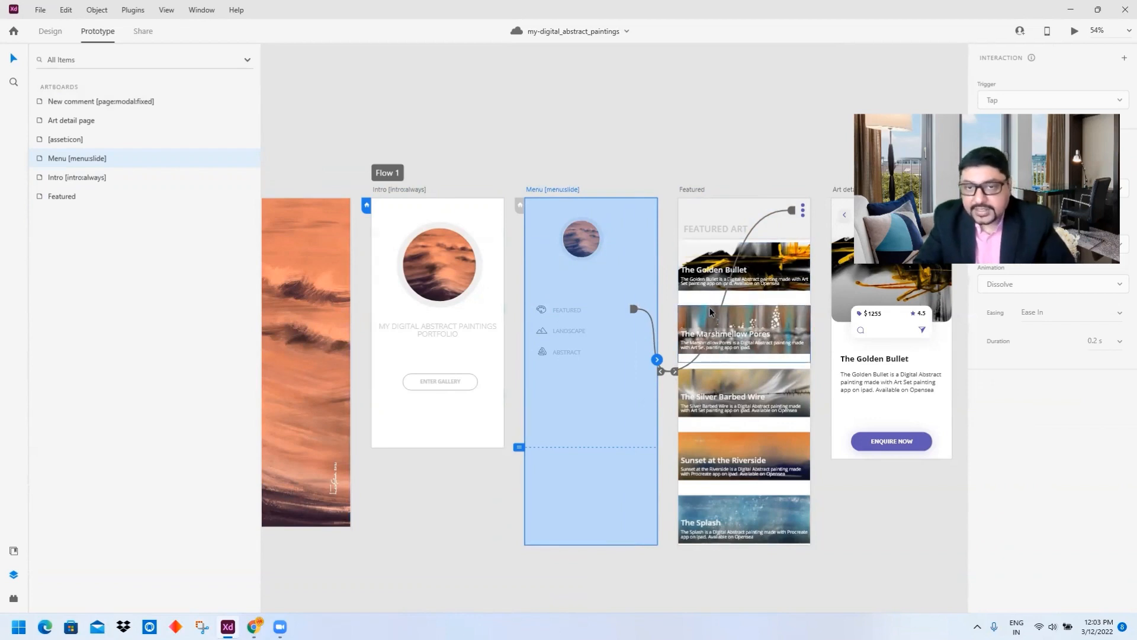
# Examine the links from The Golden Bullet list box, the Art detail header and its Send [action:share] icon, then clear the selection
pyautogui.moveTo(592, 318); pyautogui.dragTo(298, 312)
pyautogui.click(496, 272)
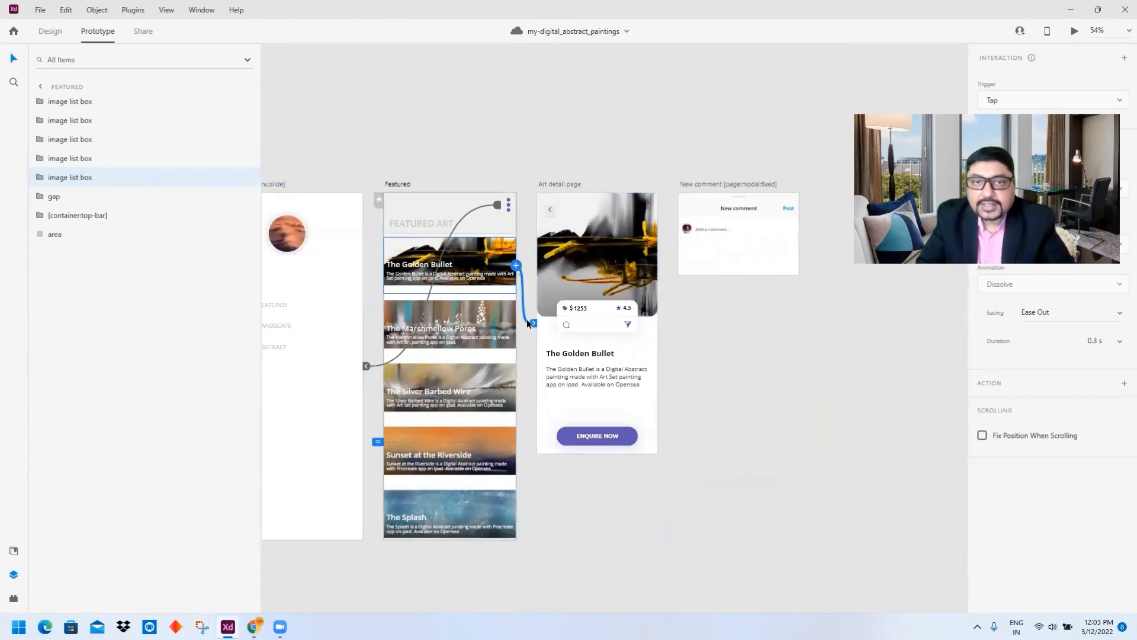
pyautogui.click(567, 326)
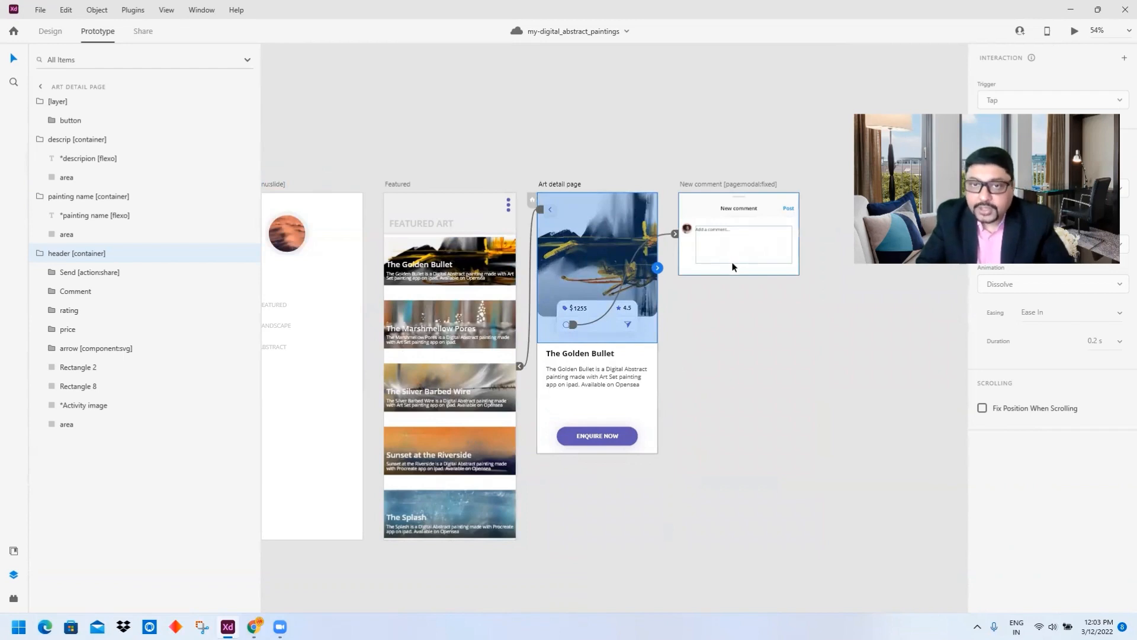
pyautogui.doubleClick(628, 327)
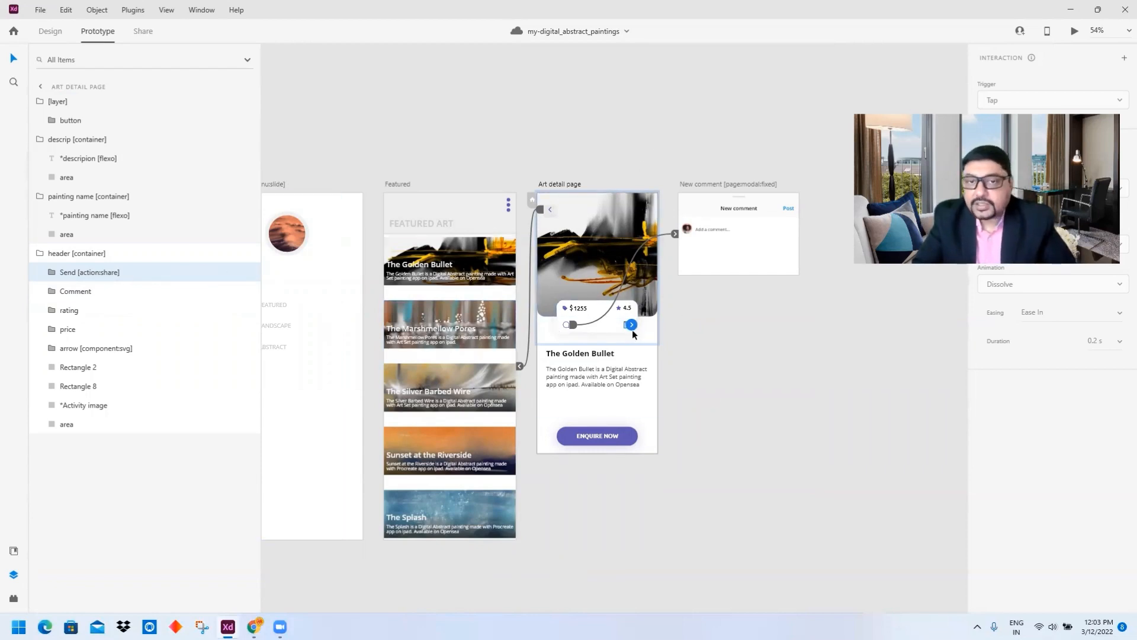
pyautogui.click(696, 315)
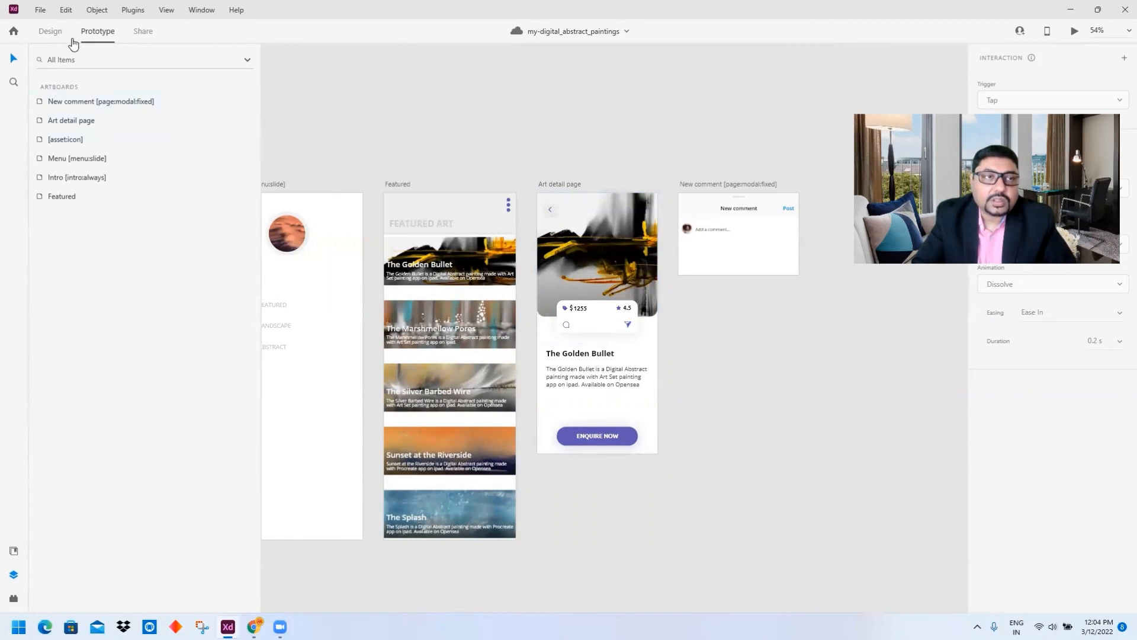
pyautogui.rightClick(395, 126)
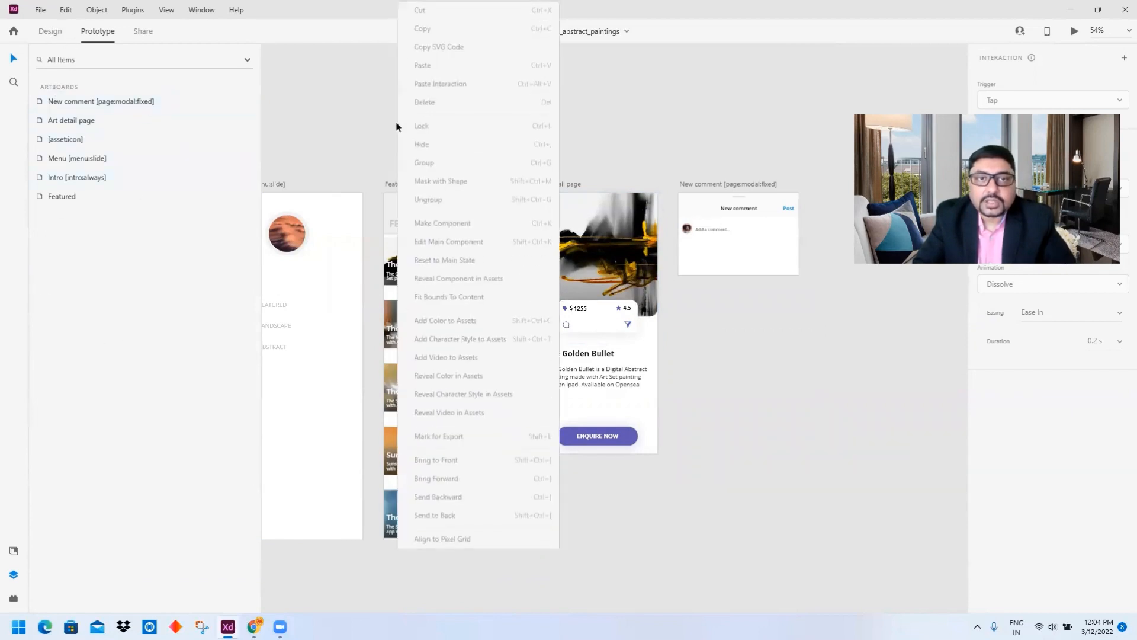
pyautogui.click(331, 115)
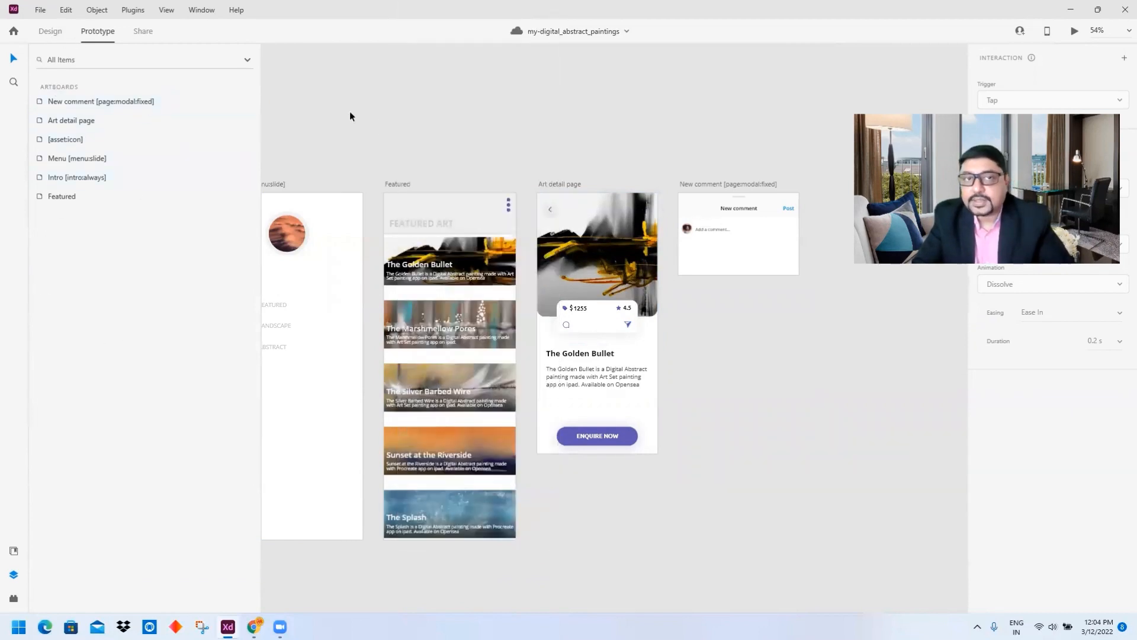
pyautogui.rightClick(455, 124)
pyautogui.click(385, 116)
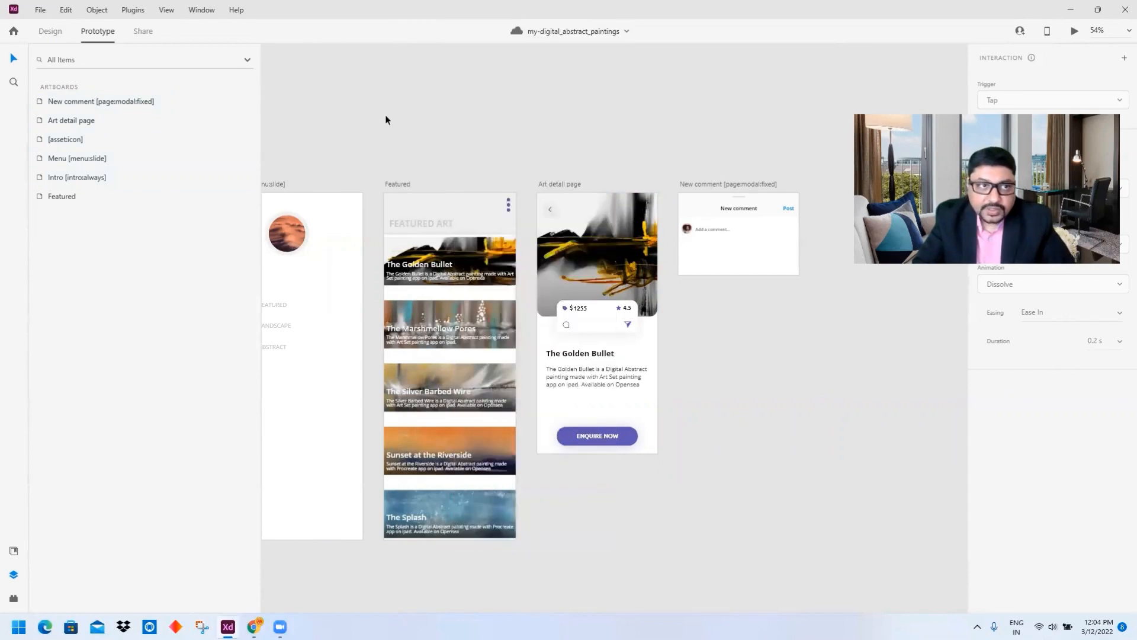
# Open the Bravo Studio plugin and examine the options for updating or creating the my-digital_abstract_paintings project
pyautogui.click(15, 600)
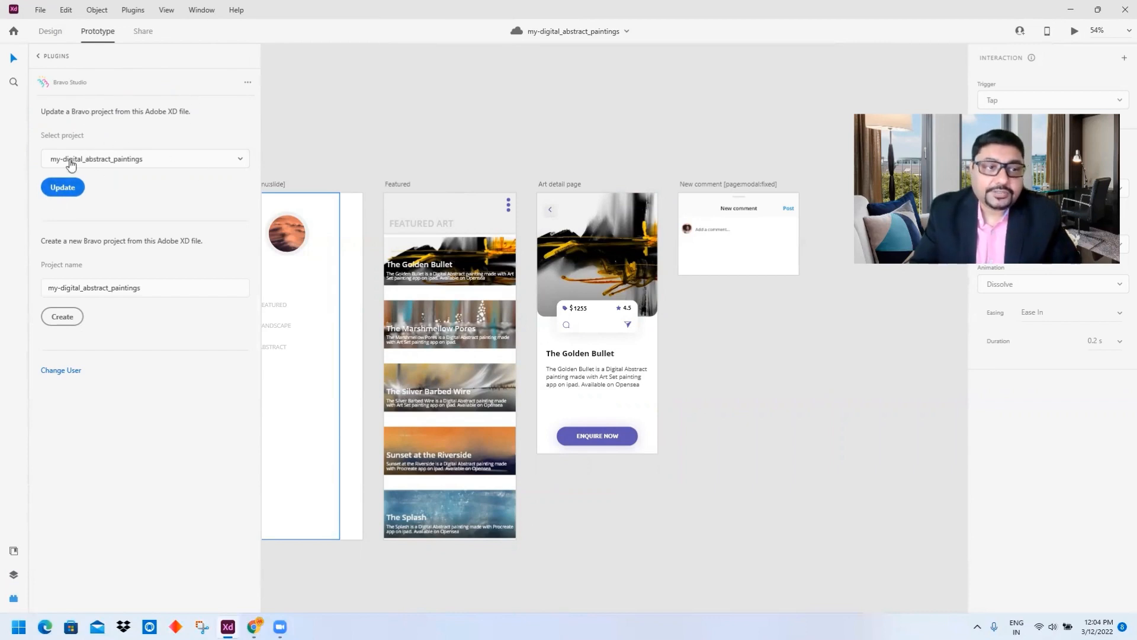
pyautogui.click(59, 320)
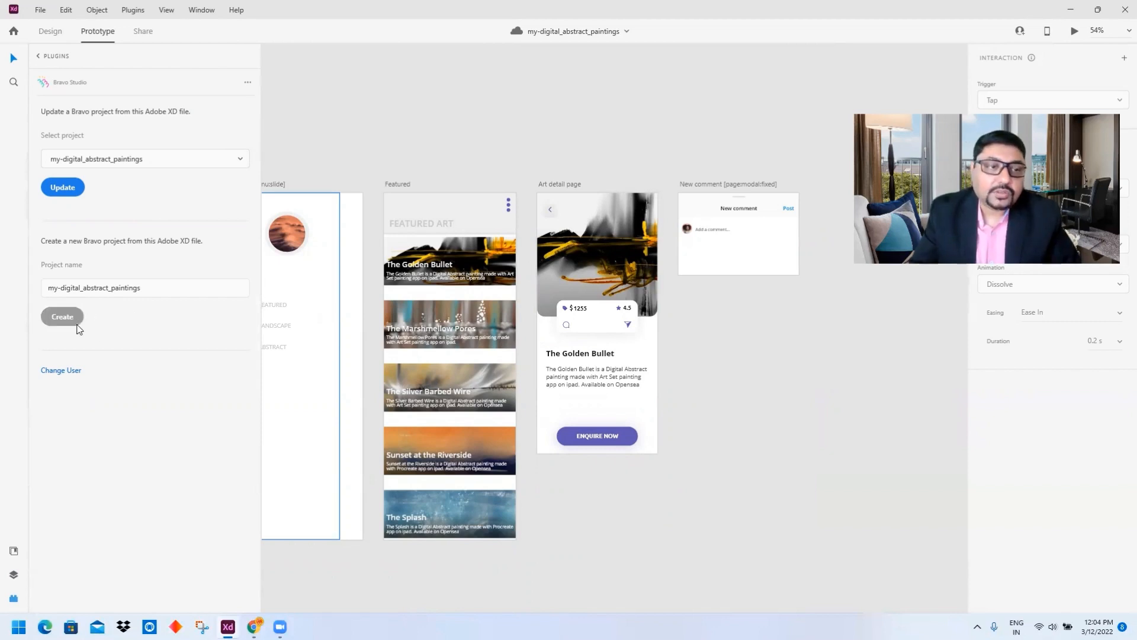
# Switch to Bravo Studio in the browser and open the screens of the my-digital_abstract_paintings app
pyautogui.click(253, 627)
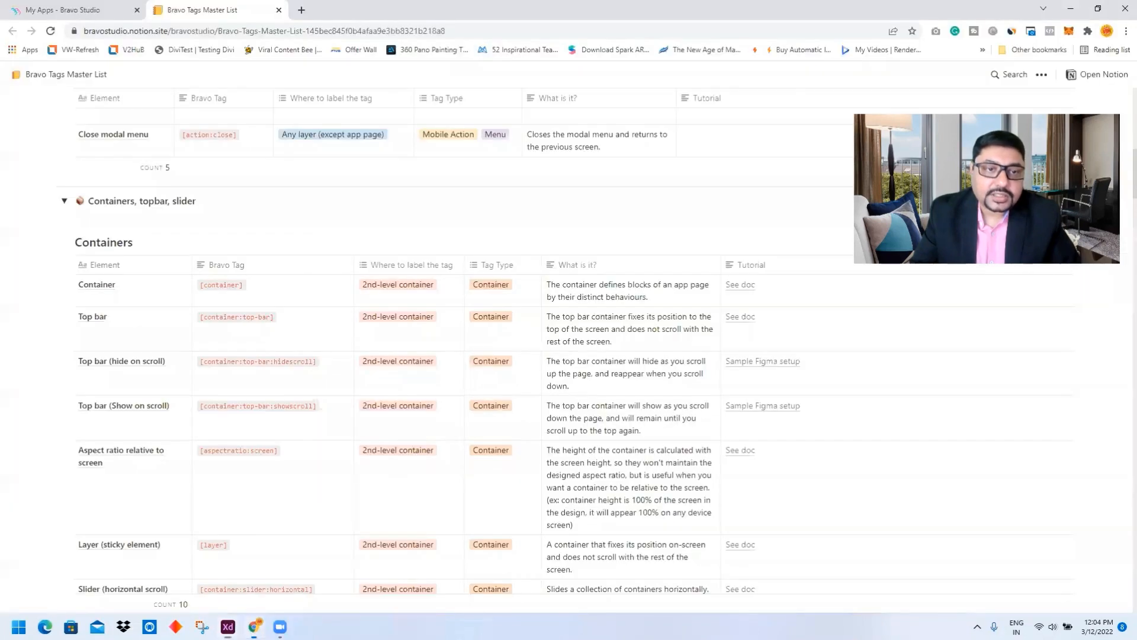
pyautogui.click(97, 12)
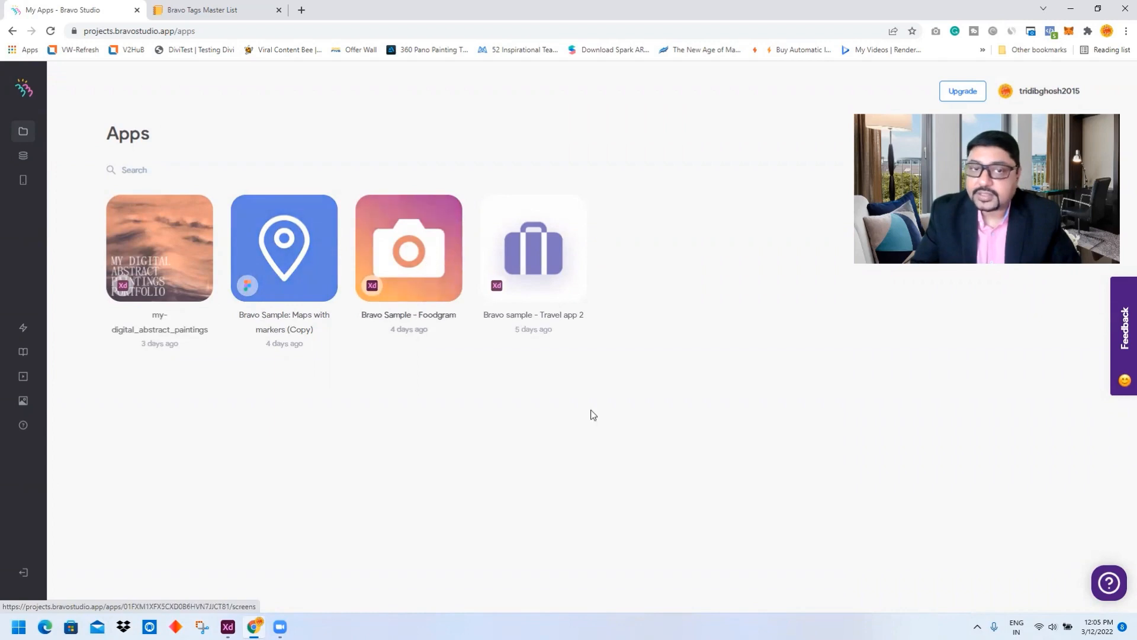
pyautogui.click(156, 248)
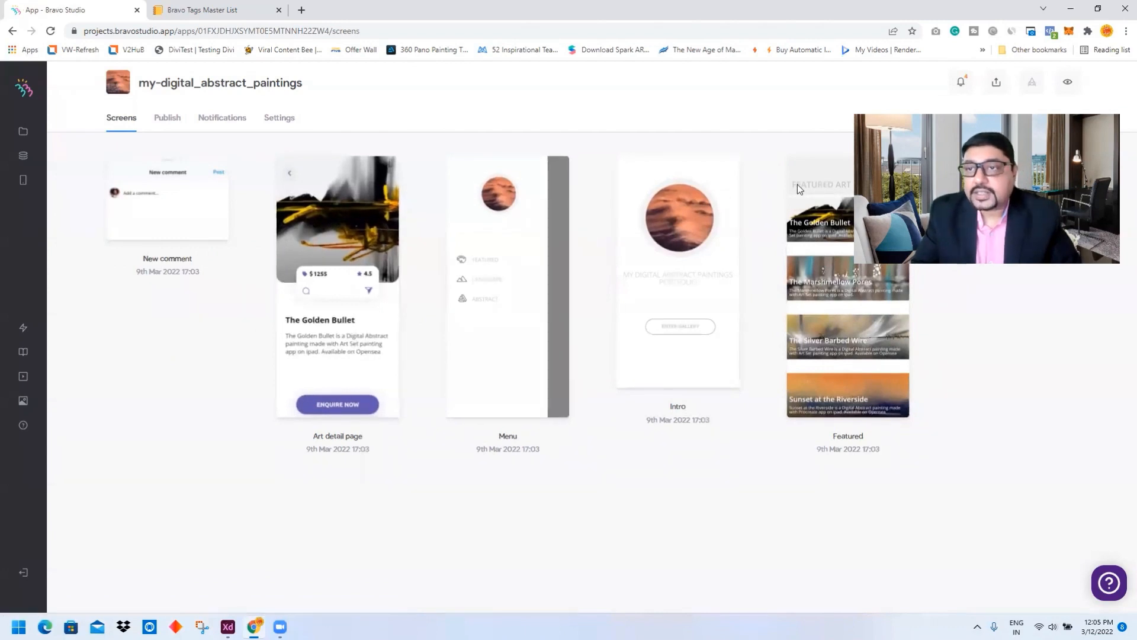
pyautogui.moveTo(1035, 111); pyautogui.dragTo(1035, 159)
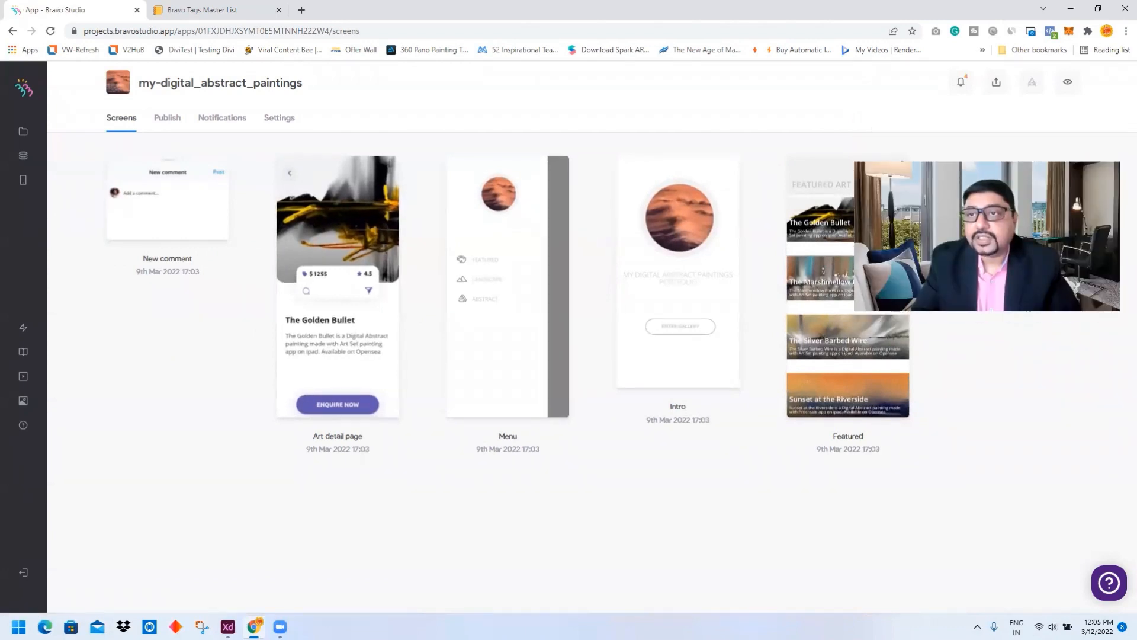
# Show the Bravo Vision QR code for previewing the my-digital_abstract_paintings app on a phone
pyautogui.click(1067, 86)
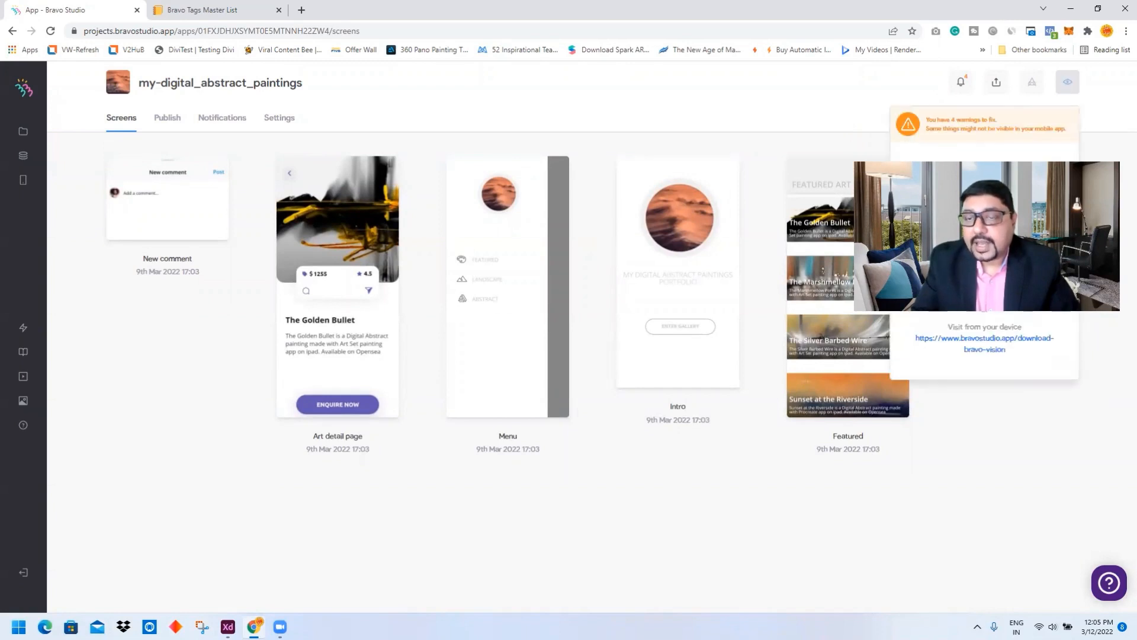
pyautogui.moveTo(1087, 163); pyautogui.dragTo(774, 362)
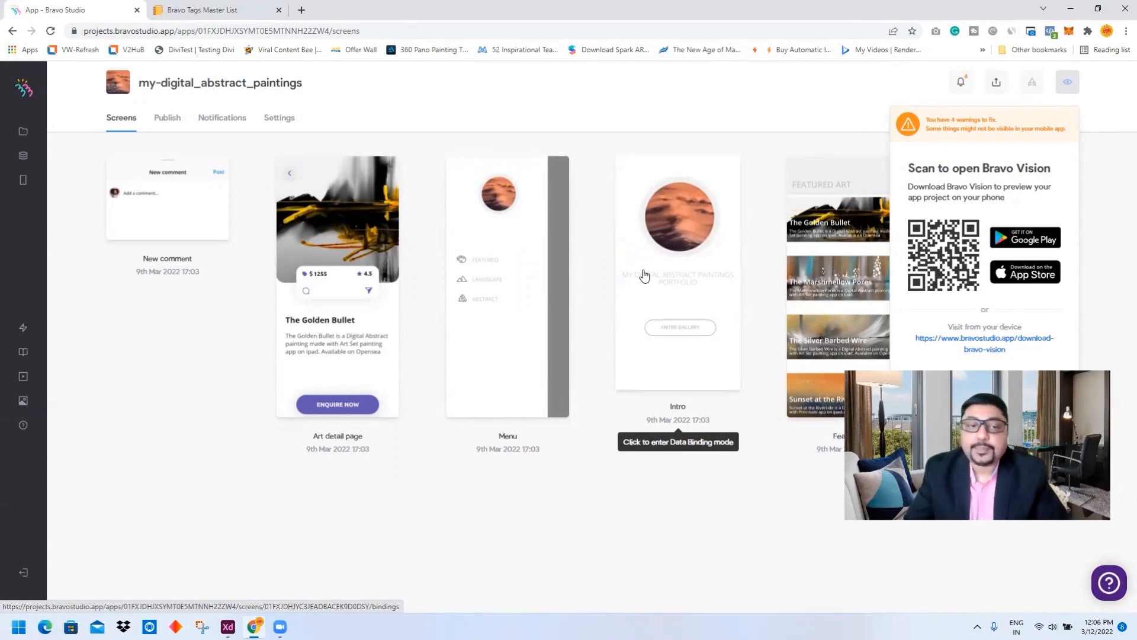
# Switch to Adobe XD and review the artboards from the [asset:icon] artboard through to New comment
pyautogui.click(228, 626)
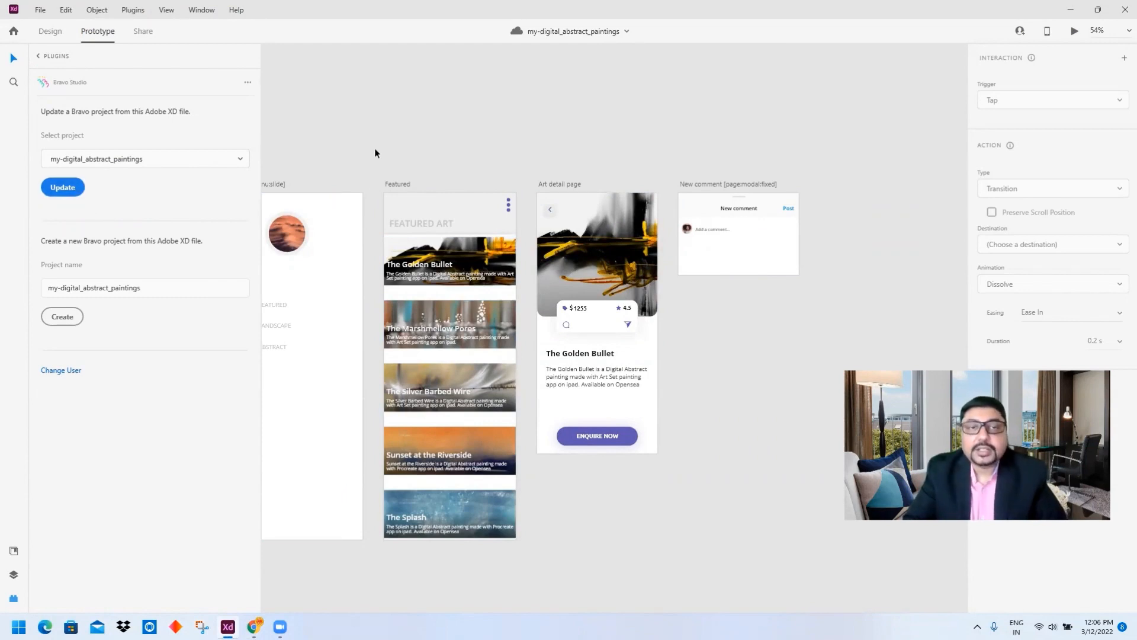
pyautogui.moveTo(360, 142); pyautogui.dragTo(663, 127)
pyautogui.moveTo(541, 115); pyautogui.dragTo(397, 108)
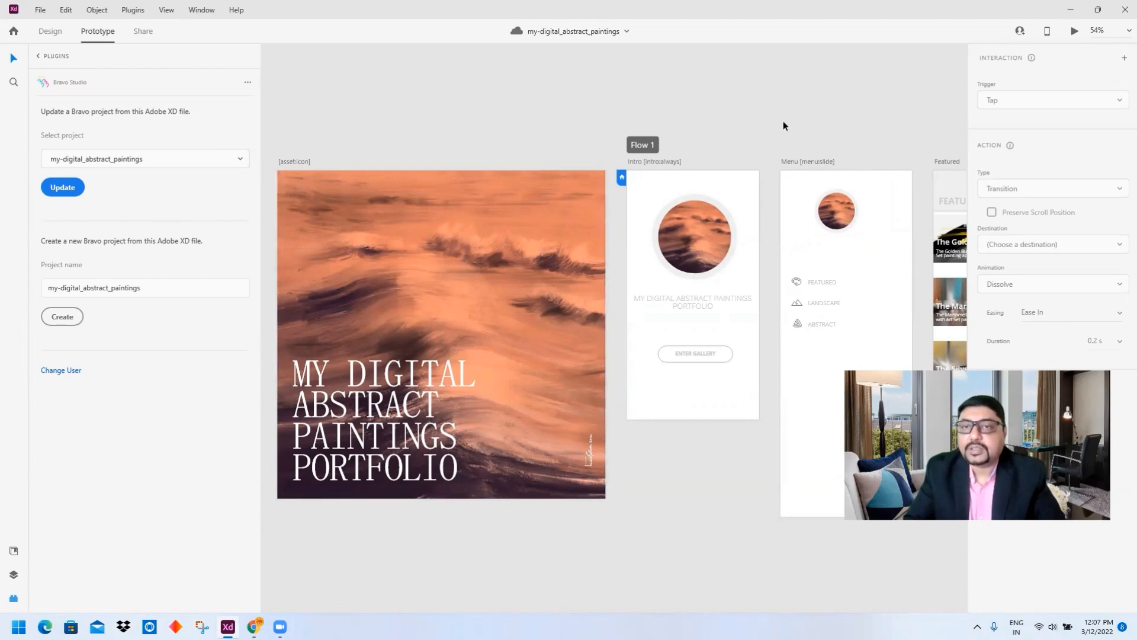
pyautogui.moveTo(792, 117); pyautogui.dragTo(407, 133)
pyautogui.moveTo(814, 89); pyautogui.dragTo(645, 94)
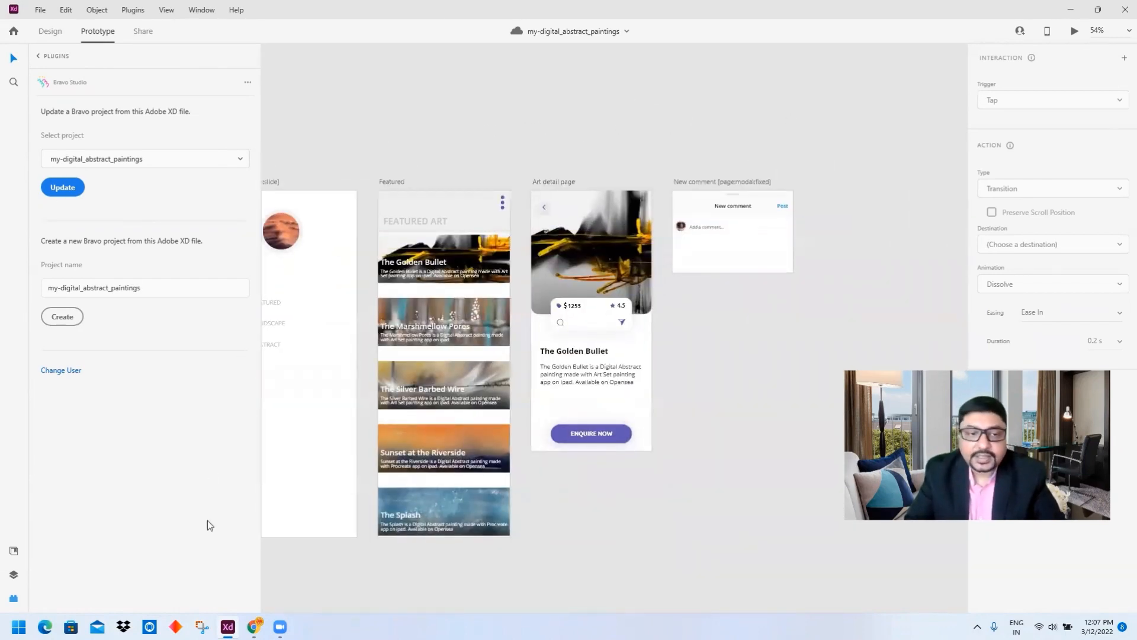
# Switch back to Bravo Studio in the browser and open the overview of all apps
pyautogui.click(253, 626)
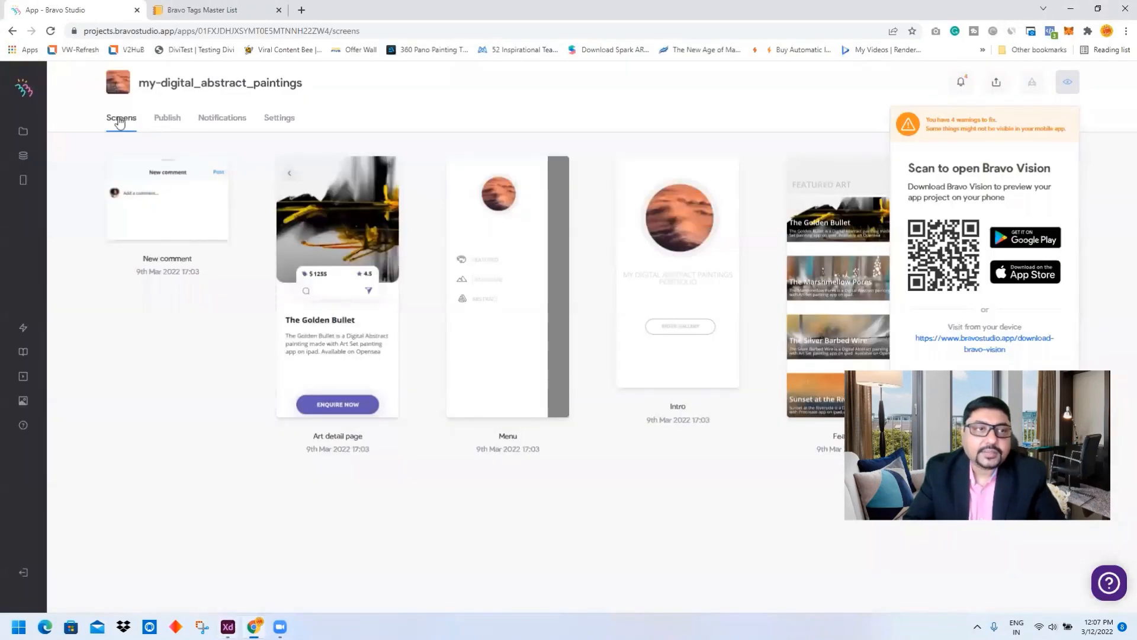
pyautogui.click(23, 131)
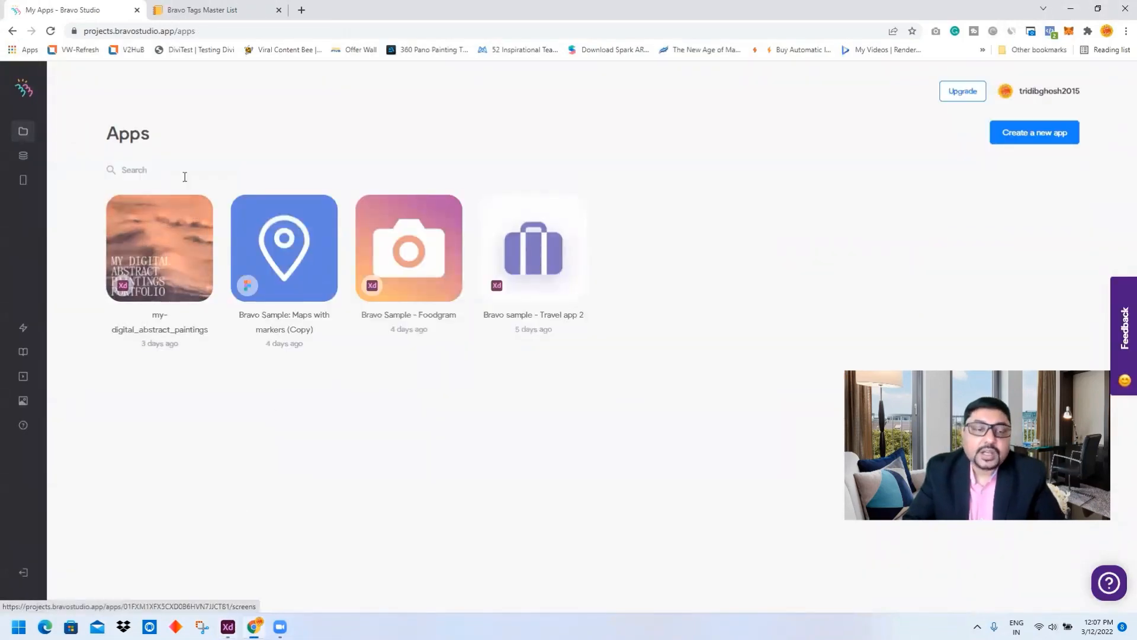
# Compare the Bravo Studio plugin's project creation option in Adobe XD with the app overview in the browser, ending in the browser
pyautogui.moveTo(280, 626)
pyautogui.click(228, 627)
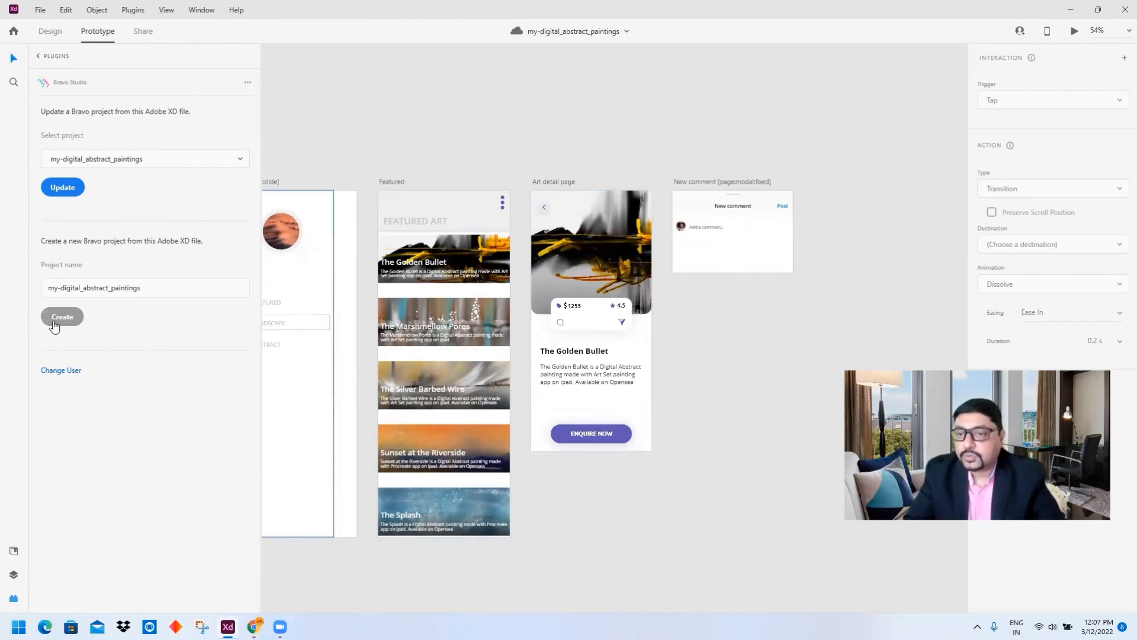
pyautogui.moveTo(254, 627)
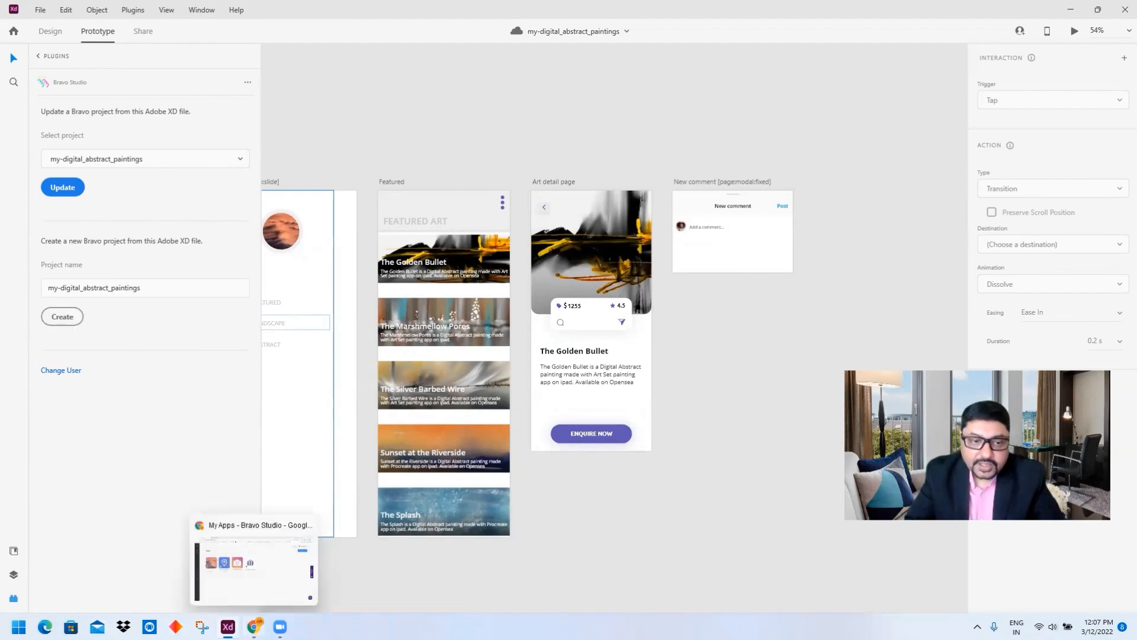
pyautogui.click(265, 584)
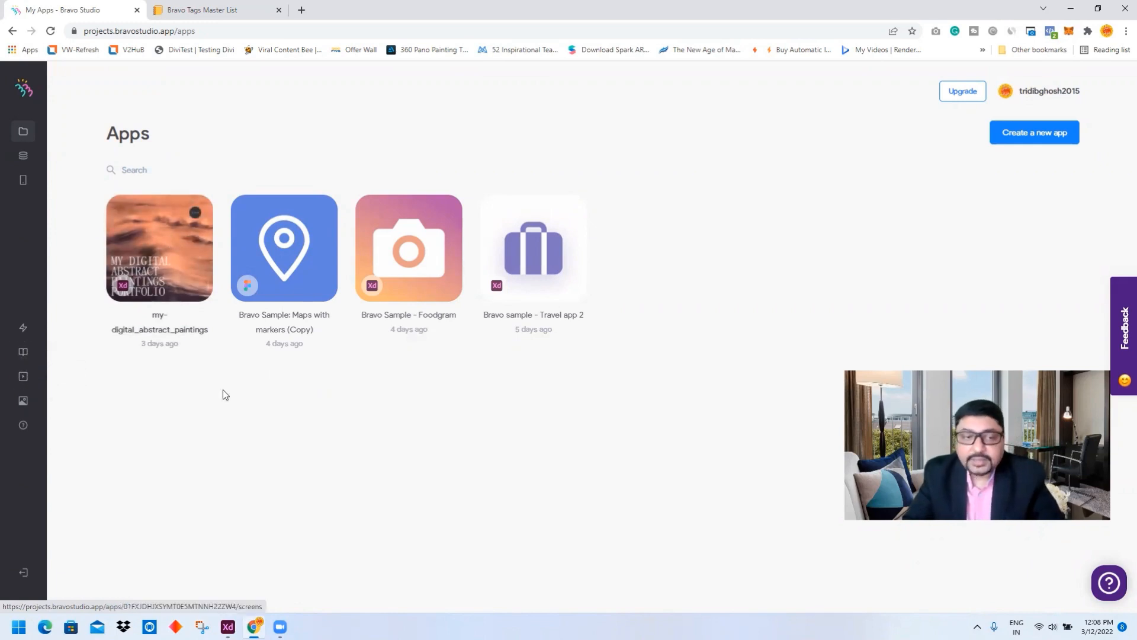
pyautogui.moveTo(283, 623)
pyautogui.click(228, 627)
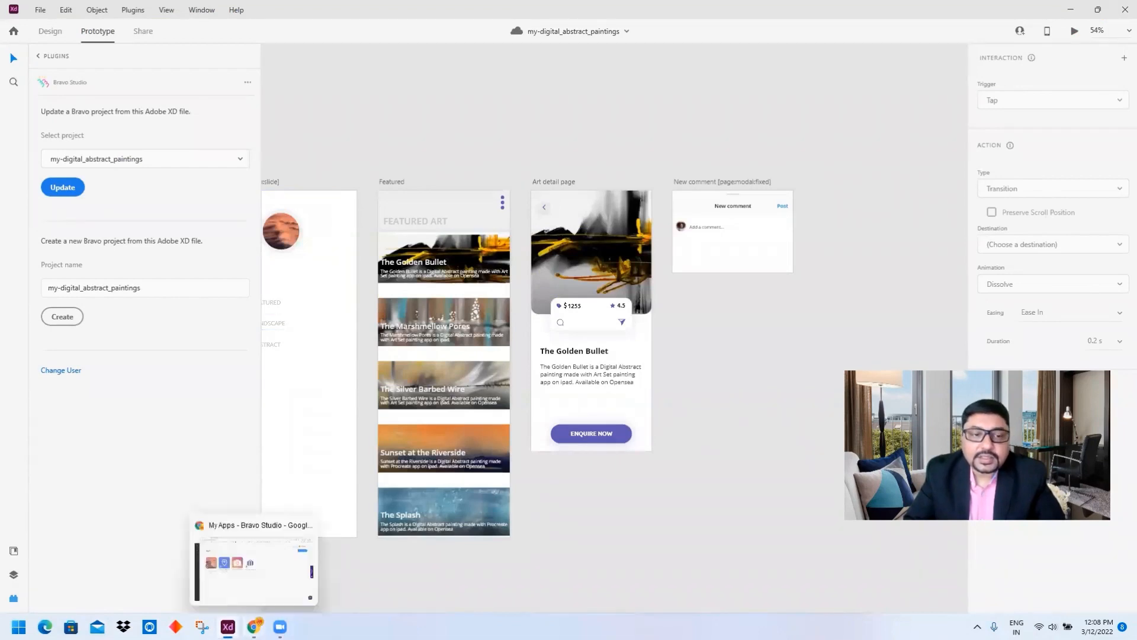
pyautogui.click(254, 626)
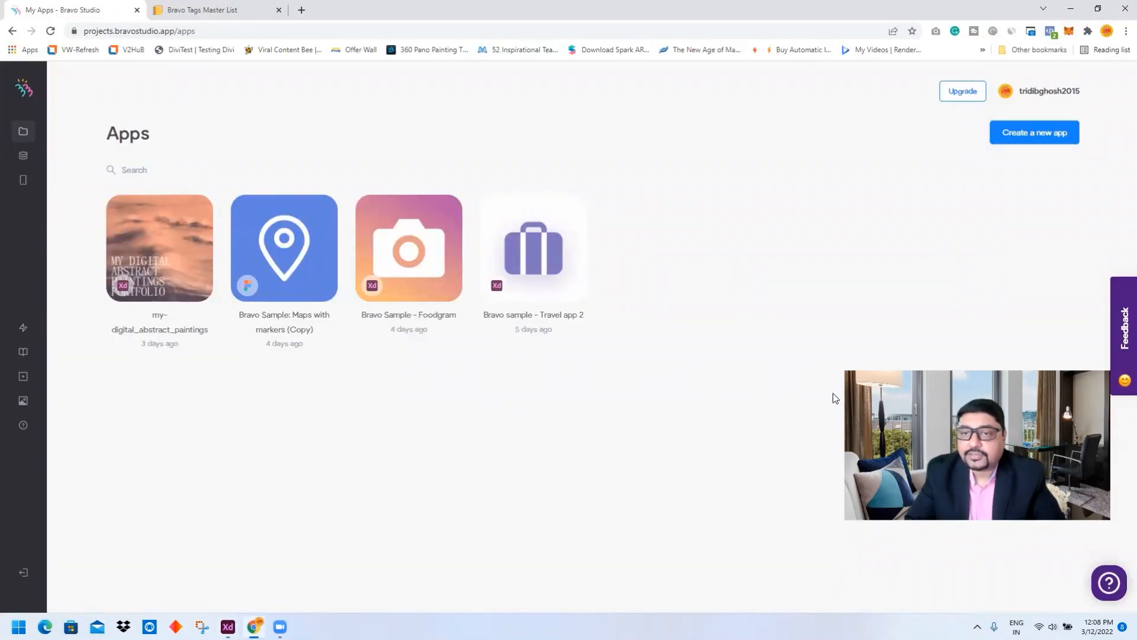